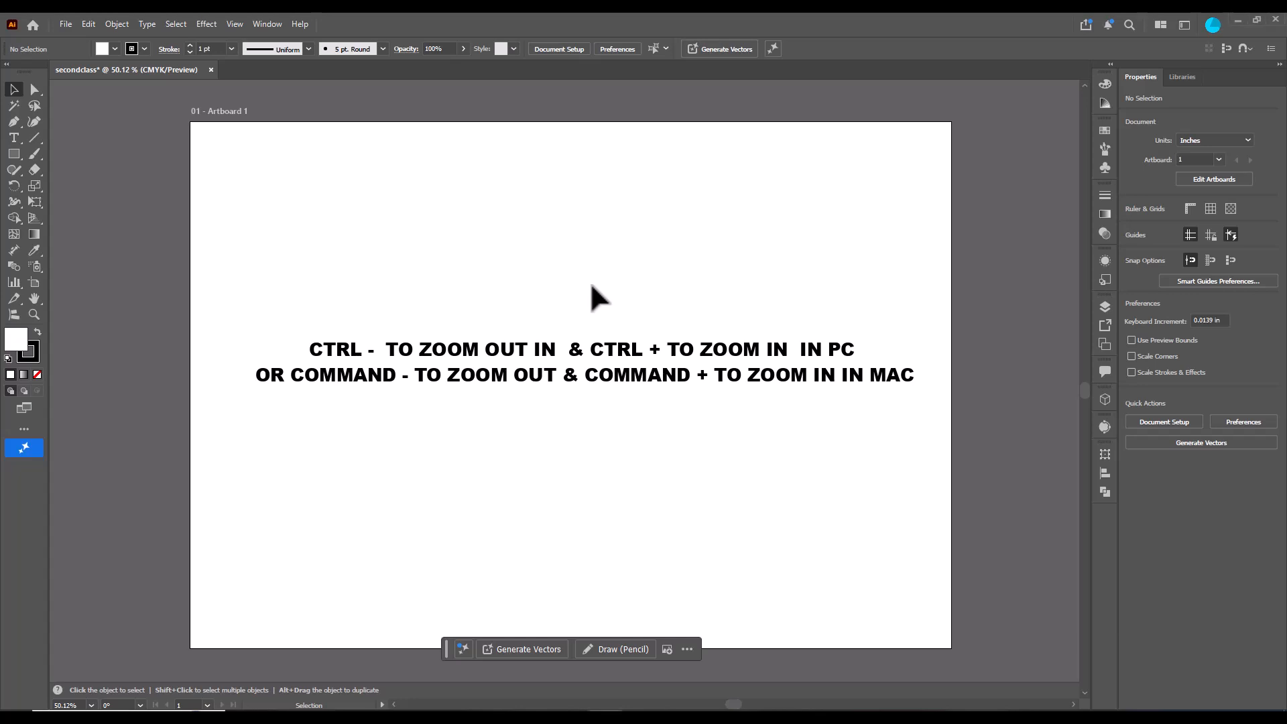
- Zoom the view in and out repeatedly with the zoom shortcuts
key("ctrl+equal")
key("ctrl+equal")
key("ctrl+equal")
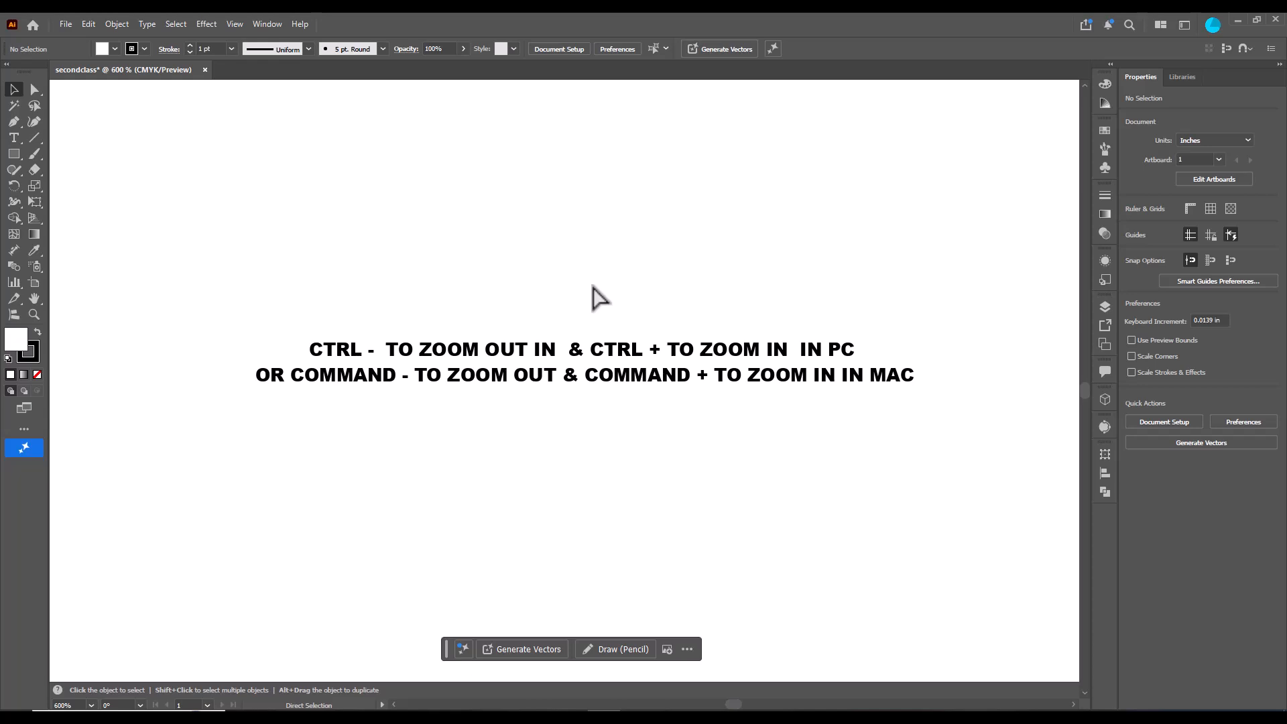
key("ctrl+minus")
key("ctrl+minus")
key("ctrl+minus")
key("ctrl+minus")
key("ctrl+minus")
key("ctrl+minus")
key("ctrl+minus")
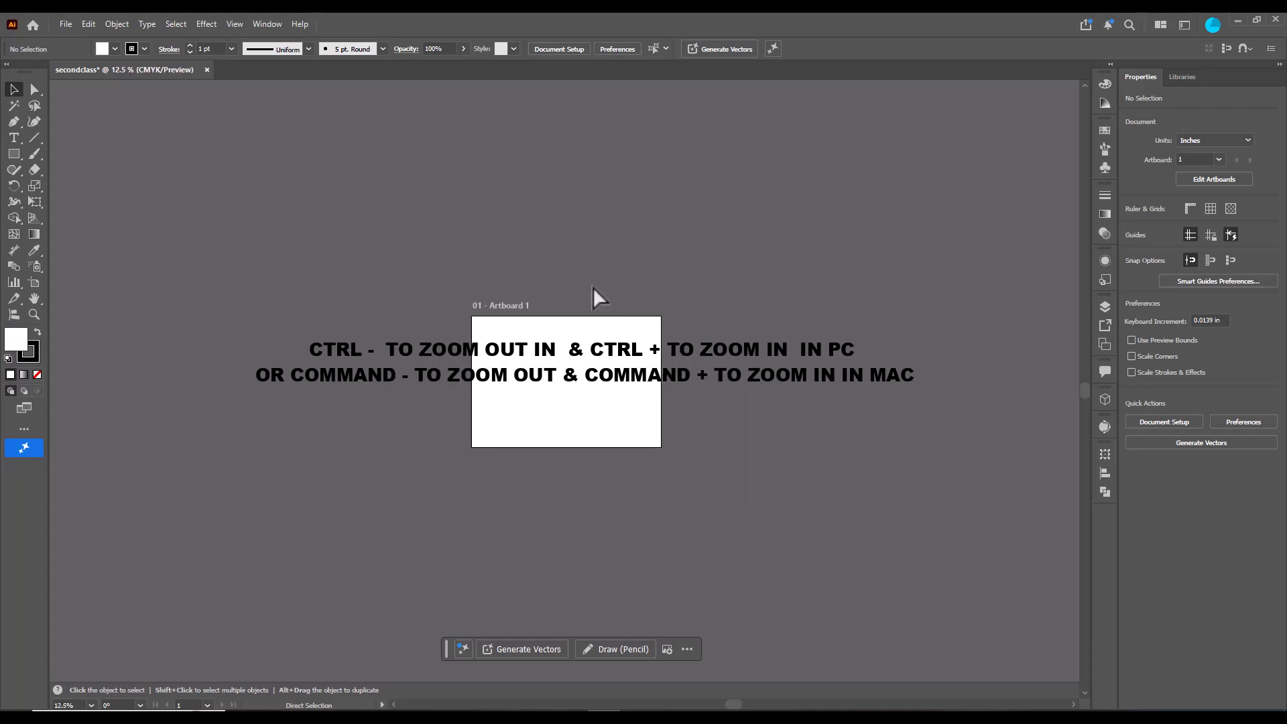
key("ctrl+minus")
key("ctrl+plus")
key("ctrl+plus")
key("ctrl+plus")
key("ctrl+plus")
key("ctrl+plus")
key("ctrl+plus")
key("ctrl+plus")
key("ctrl+plus")
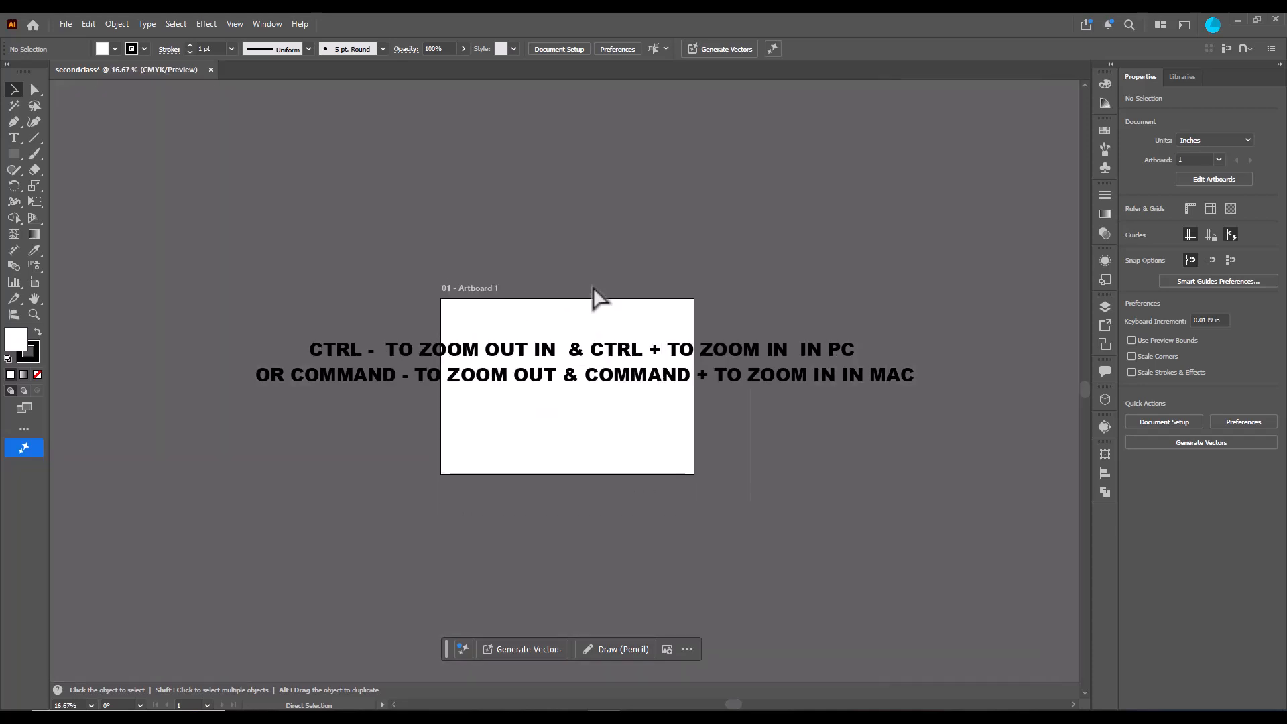
key("ctrl+minus")
key("ctrl+minus")
key("ctrl+minus")
key("ctrl+minus")
key("ctrl+minus")
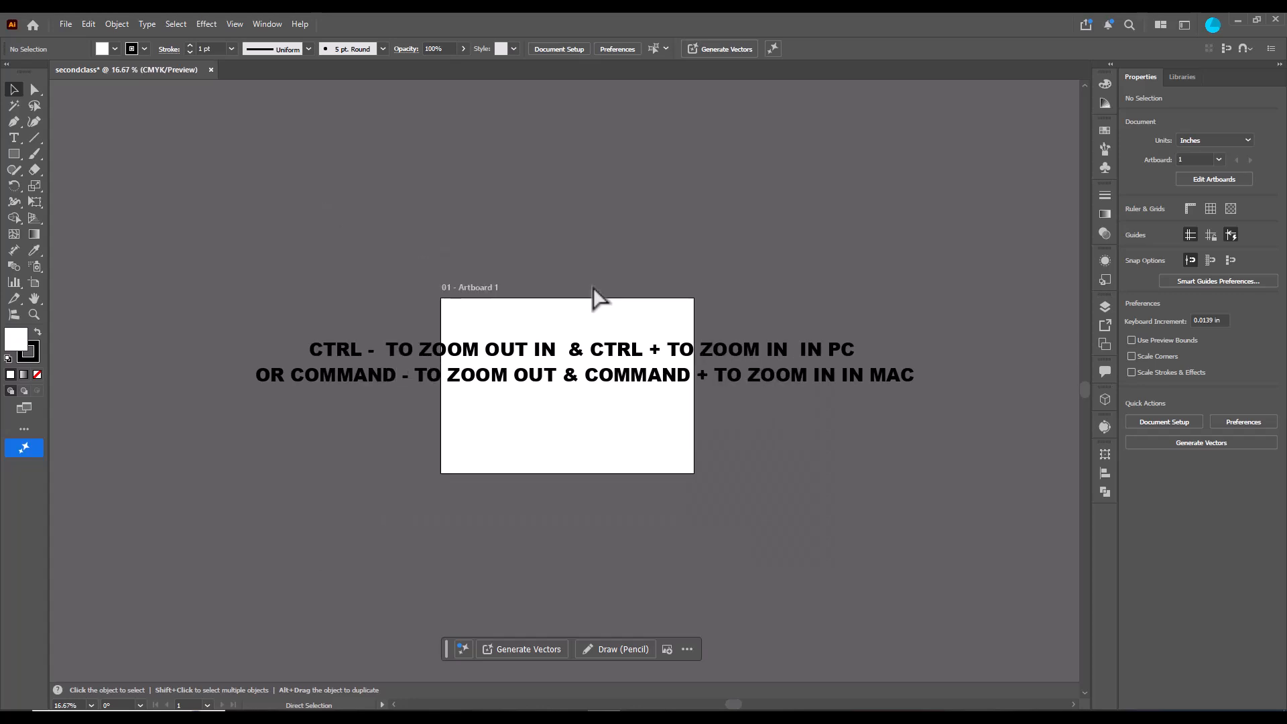
key("ctrl+minus")
key("ctrl+minus")
key("ctrl+plus")
key("ctrl+plus")
key("ctrl+plus")
key("ctrl+plus")
key("ctrl+plus")
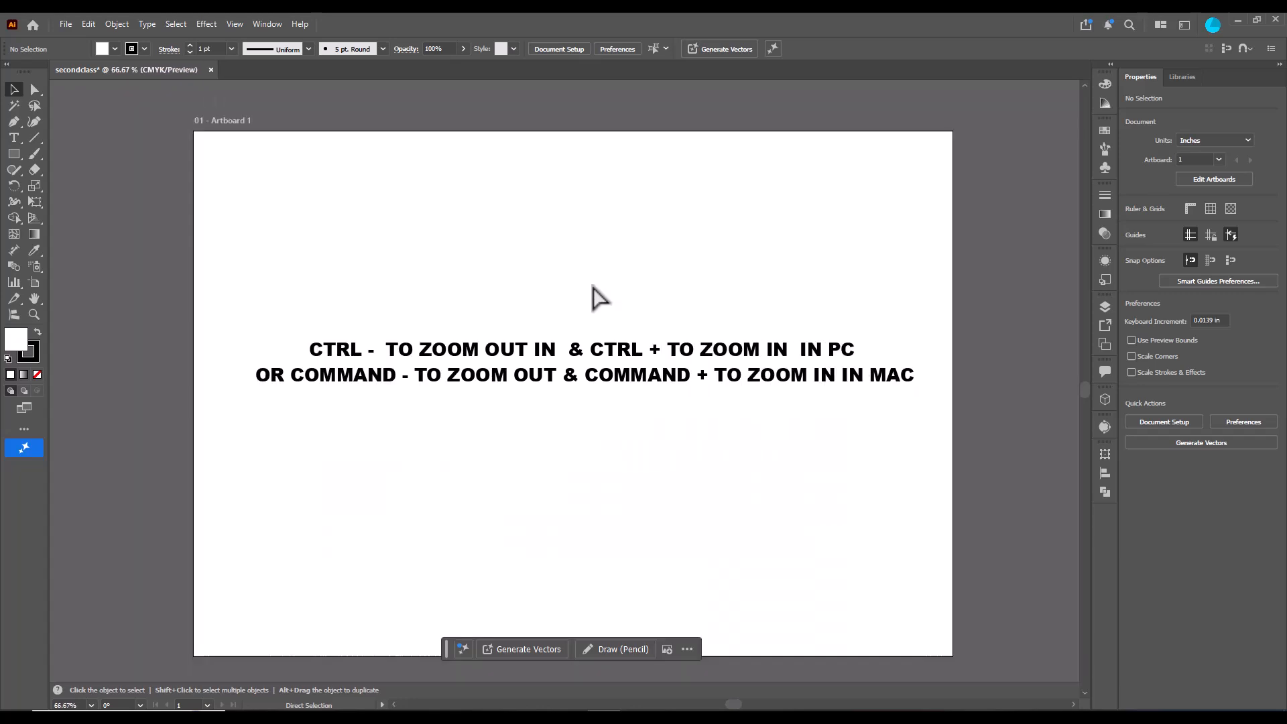
key("ctrl+minus")
key("ctrl+minus")
key("ctrl+minus")
key("ctrl+minus")
key("ctrl+plus")
key("ctrl+plus")
key("ctrl+plus")
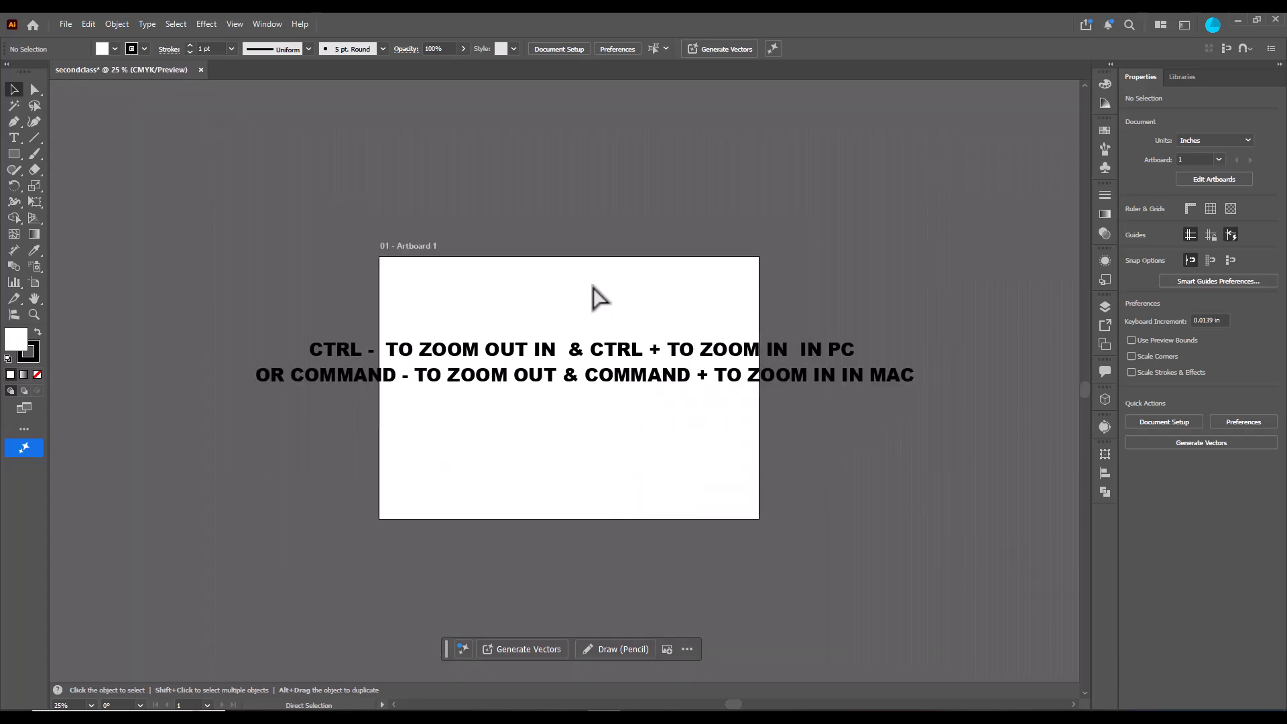
key("ctrl+plus")
key("ctrl+plus")
key("ctrl+minus")
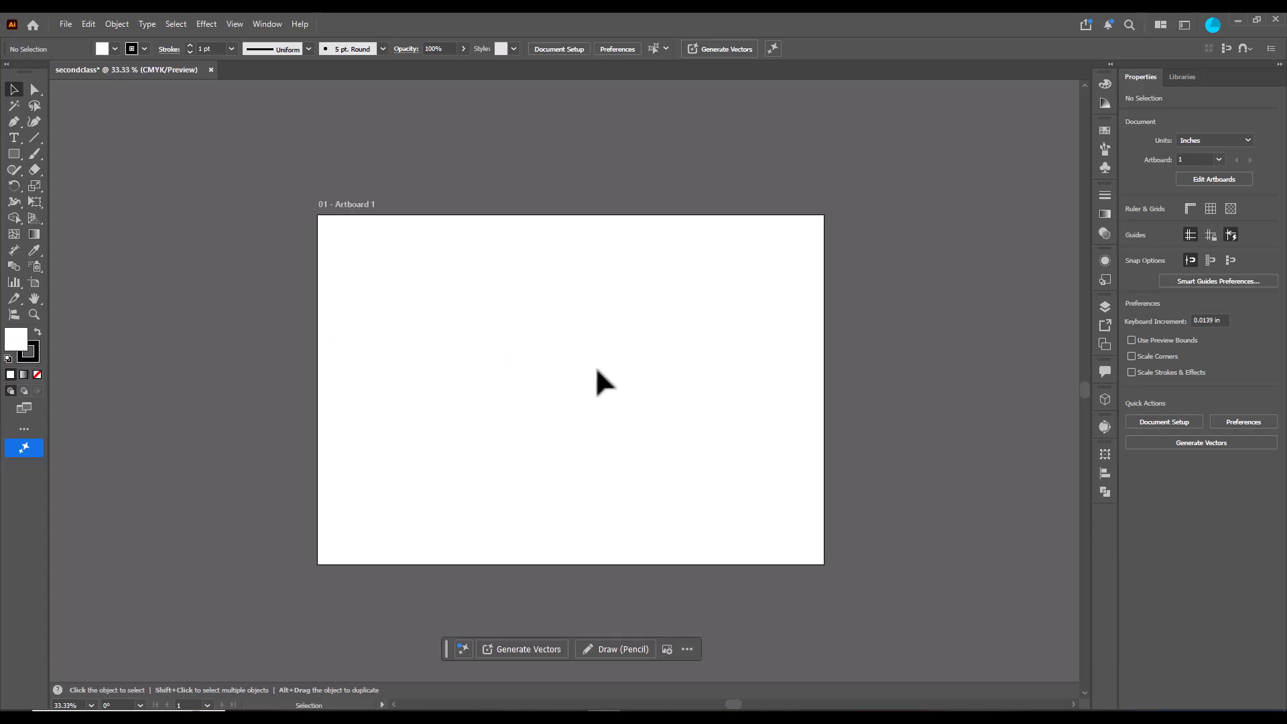
- Pan the artboard with the temporary Hand tool and toggle the panels and toolbar off and on
key("space")
left_click_drag(597, 363, 560, 382)
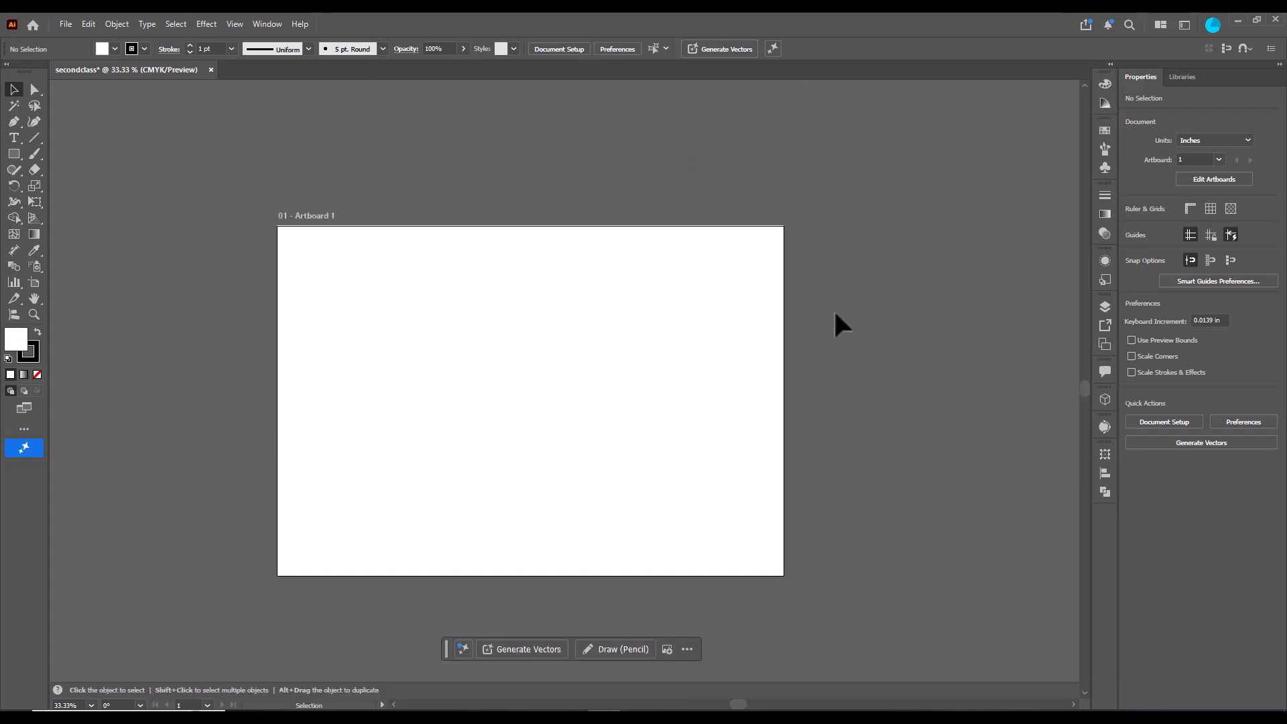
key("Tab")
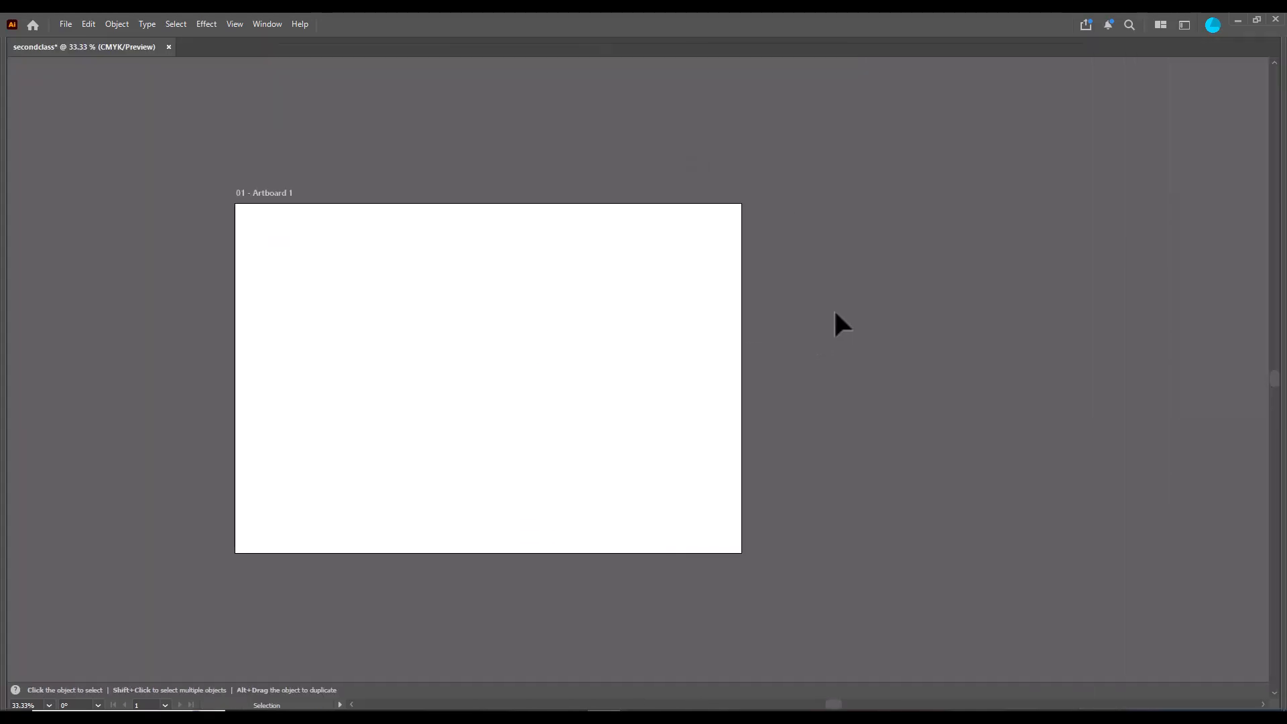
key("Tab")
key("Tab")
key("Tab")
key("Tab")
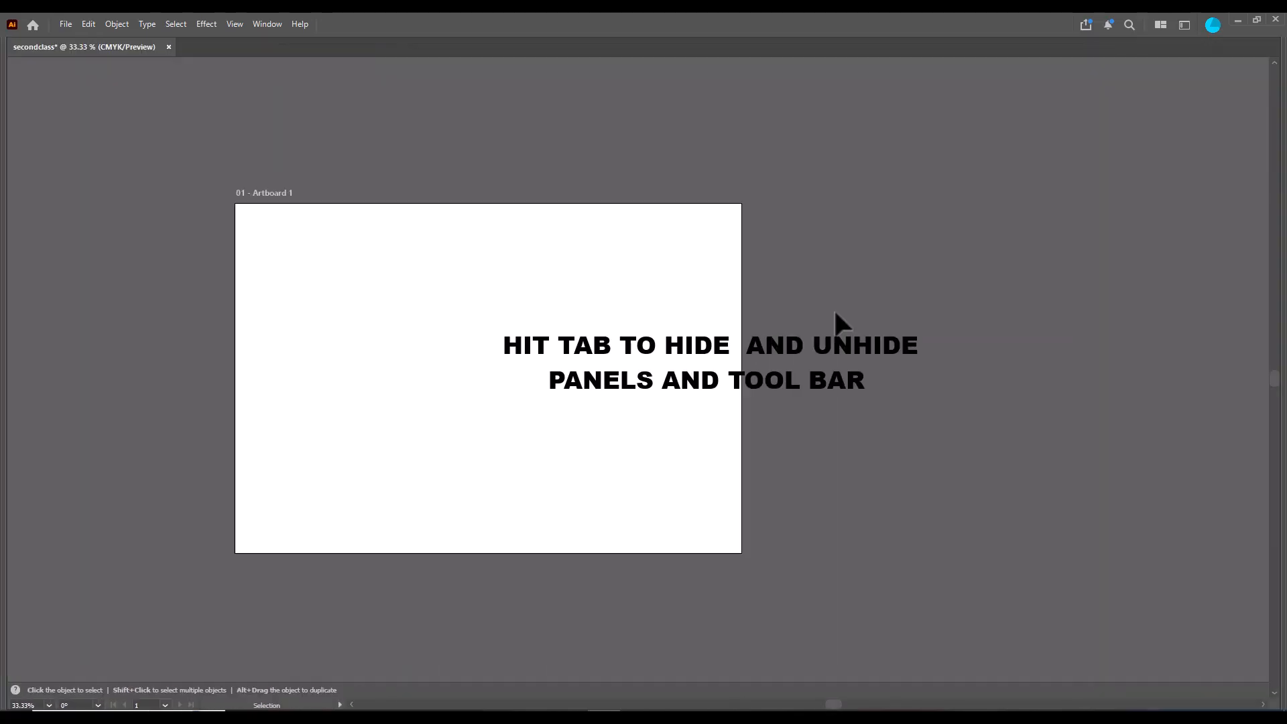
- Pan the canvas, set the zoom to 100% and zoom out to 50%
left_click_drag(663, 308, 859, 290)
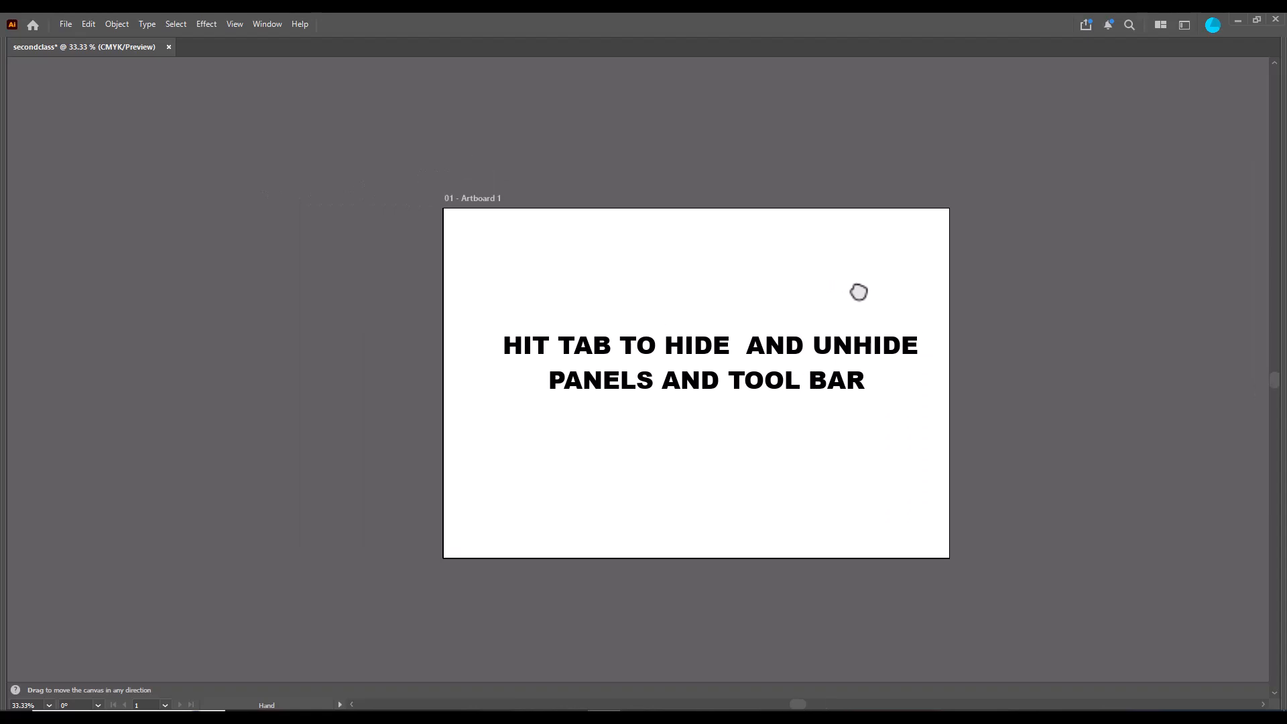
key("ctrl+1")
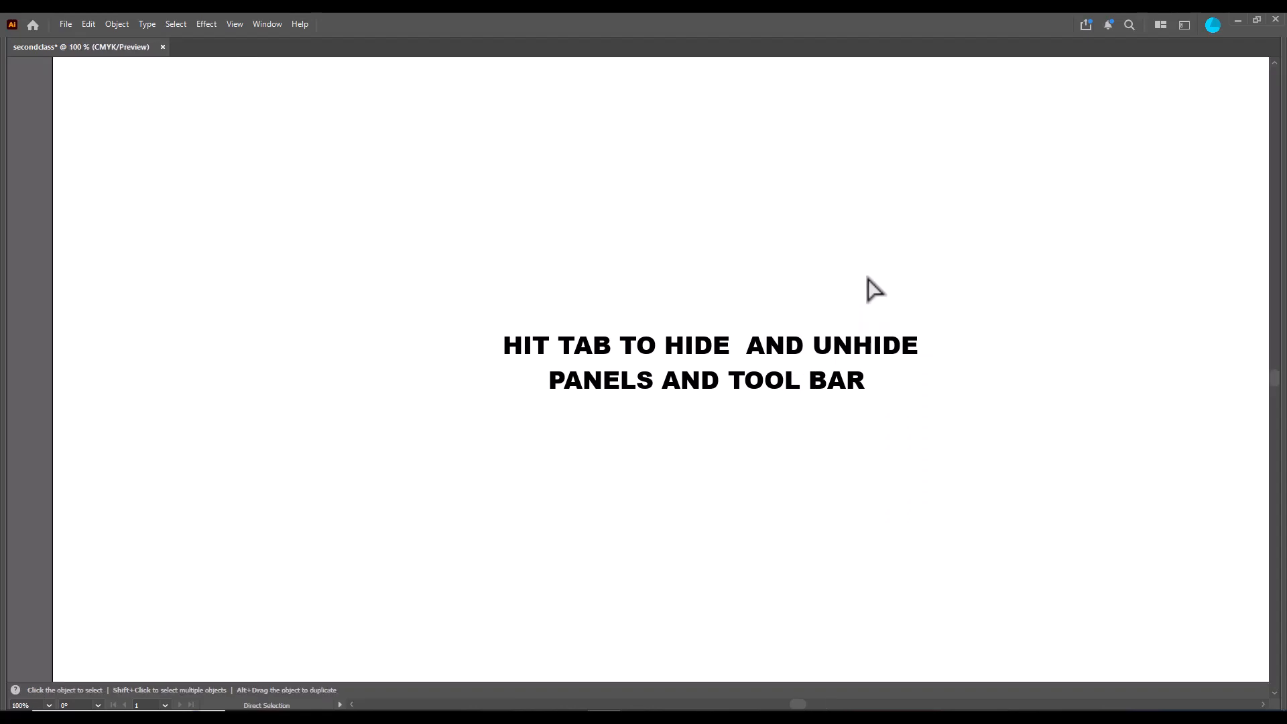
key("ctrl+minus")
key("ctrl+minus")
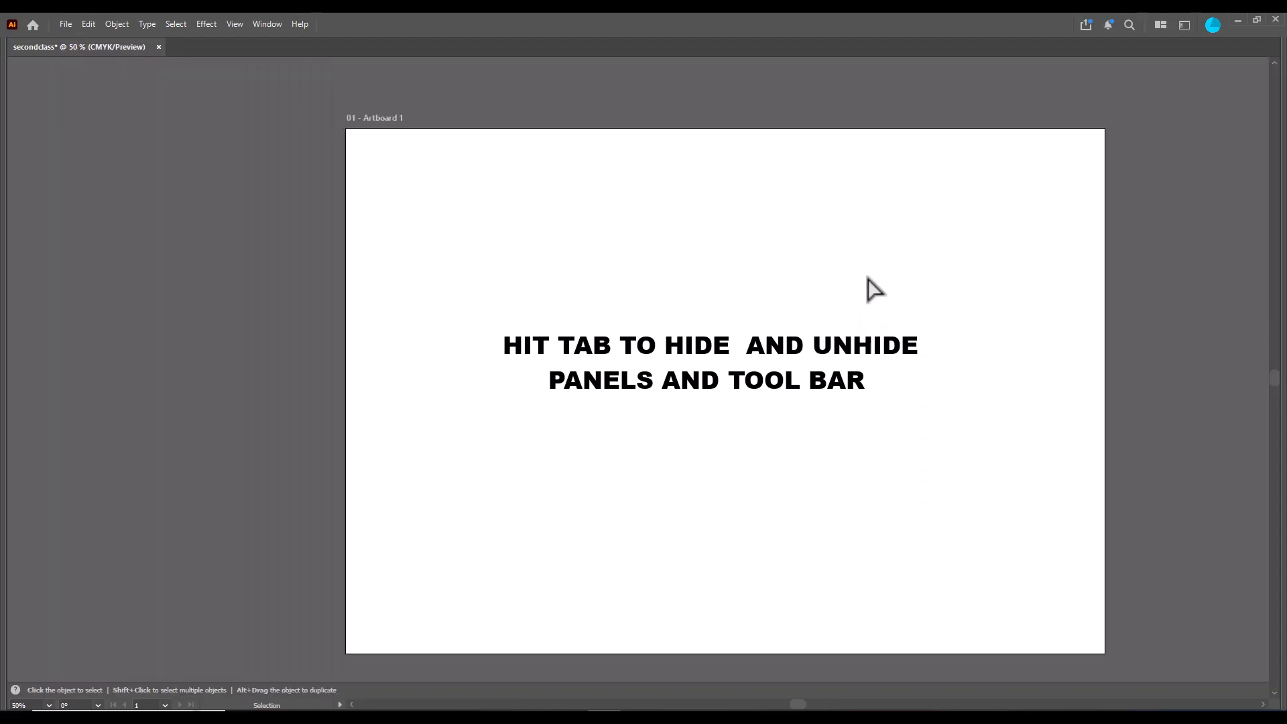
- Toggle the panels and toolbar off and on repeatedly and pan the artboard
key("Tab")
key("Tab")
key("Tab")
key("Tab")
key("Tab")
key("Tab")
key("Tab")
key("Tab")
key("Tab")
key("Tab")
key("Tab")
key("Tab")
key("Tab")
key("Tab")
key("Tab")
left_click_drag(864, 278, 736, 259)
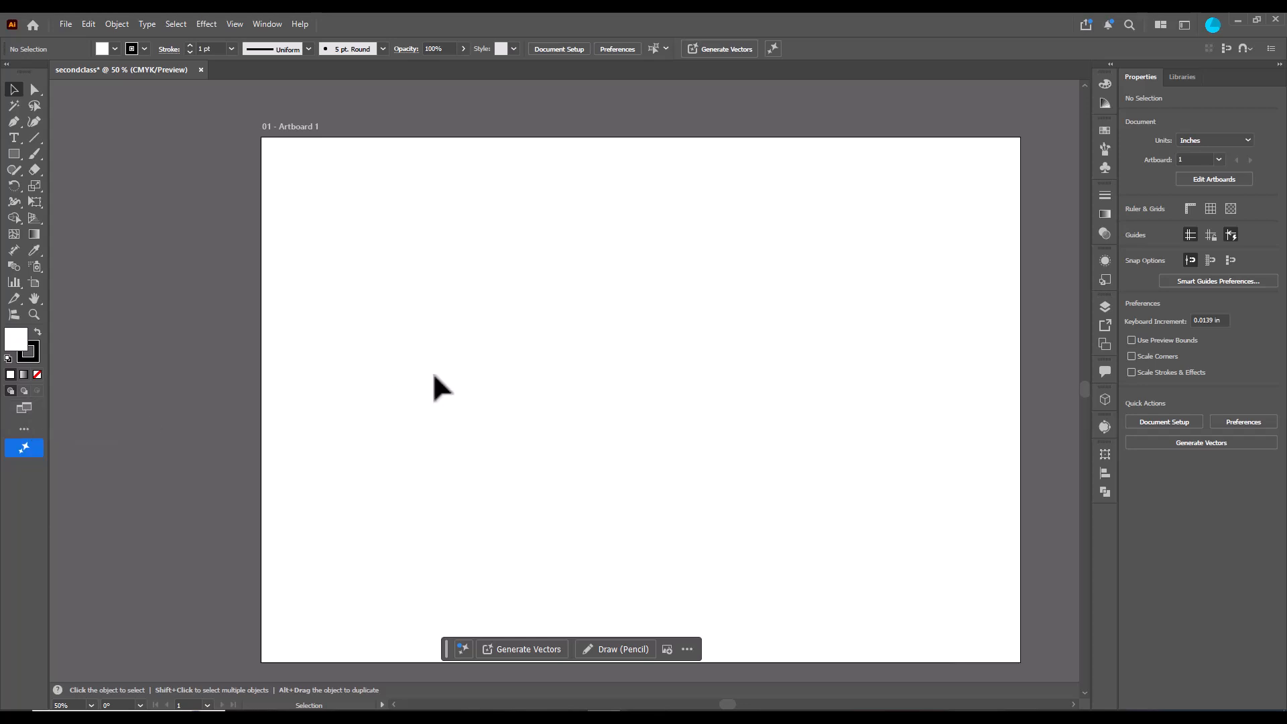
- Switch to full screen mode, pan the artboard, and return to normal screen mode
key("f")
key("f")
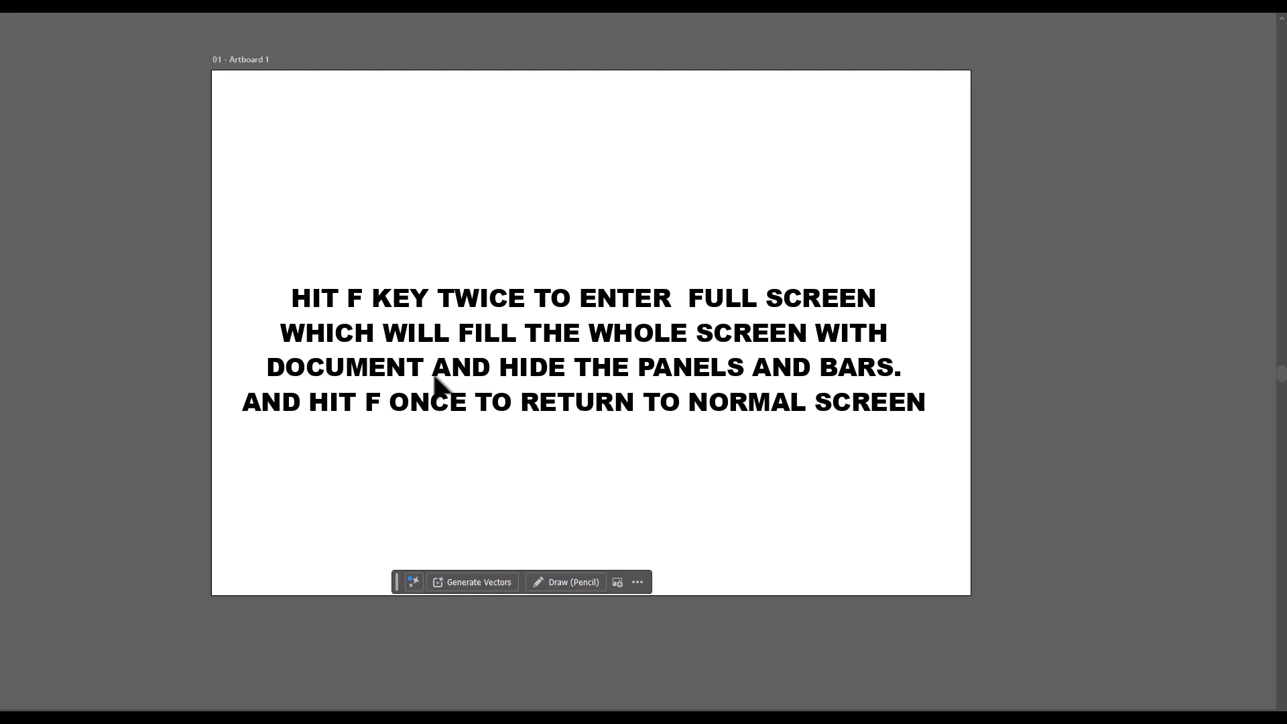
left_click_drag(546, 208, 568, 228)
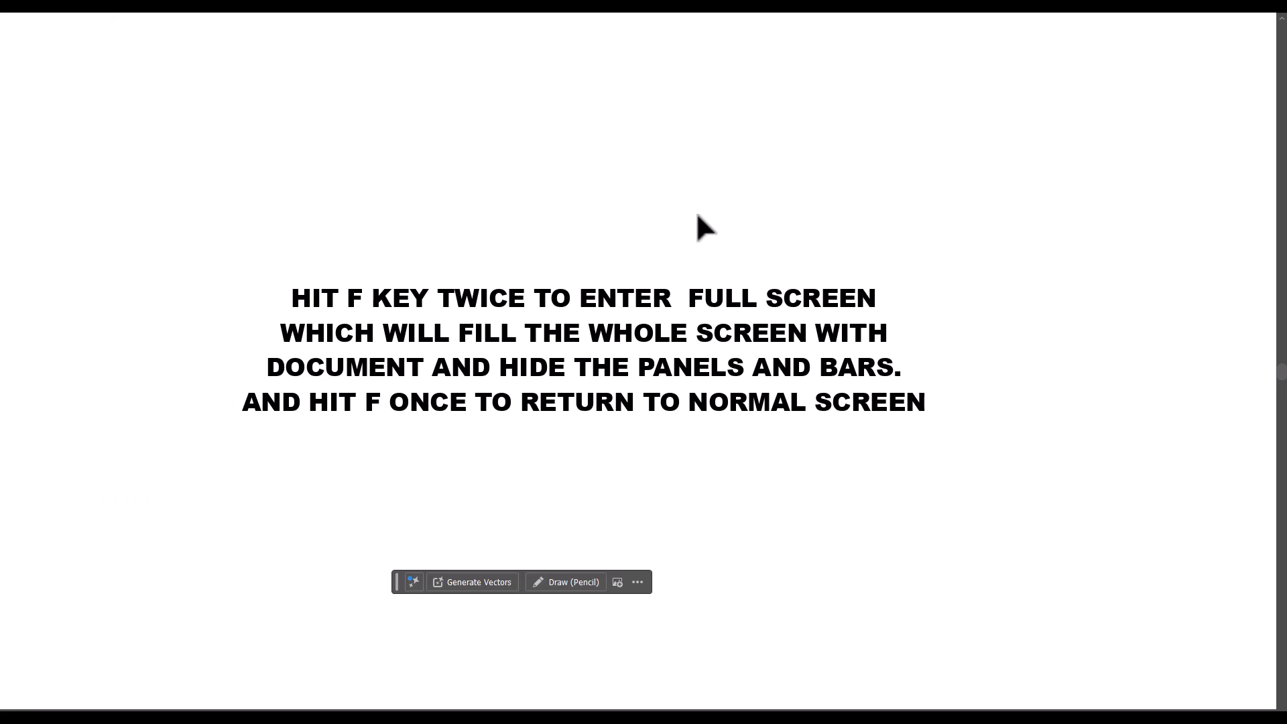
key("f")
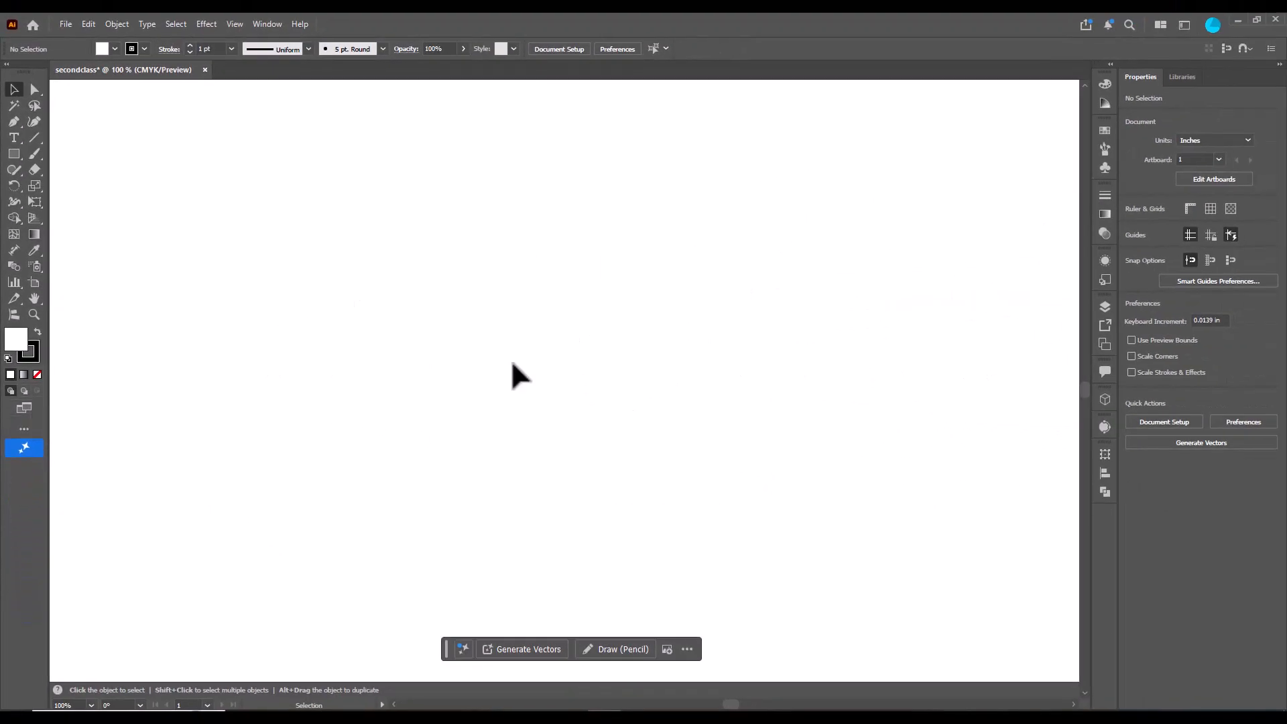
- Zoom the view to 50% with the scroll wheel and pan the artboard slightly
scroll(511, 362, "down", 3)
scroll(558, 333, "up", 1)
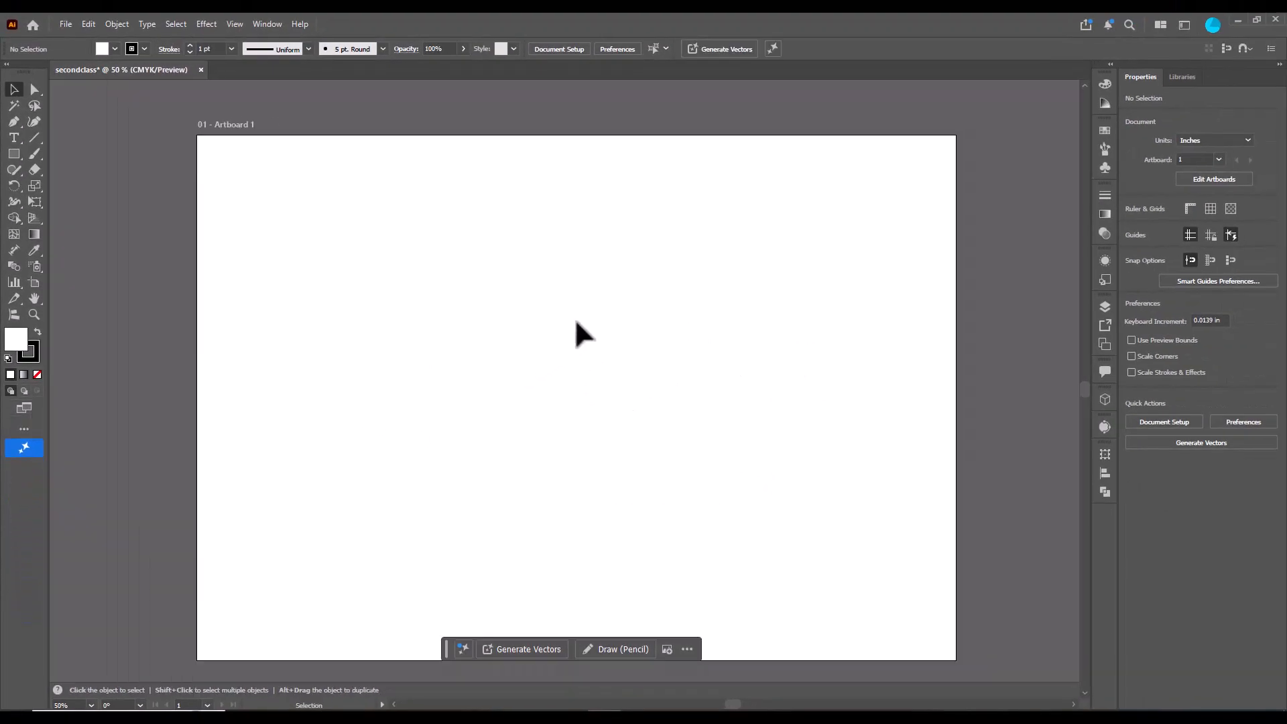
mouse_move(560, 330)
left_mouse_down()
mouse_move(564, 300)
mouse_move(557, 309)
left_mouse_up()
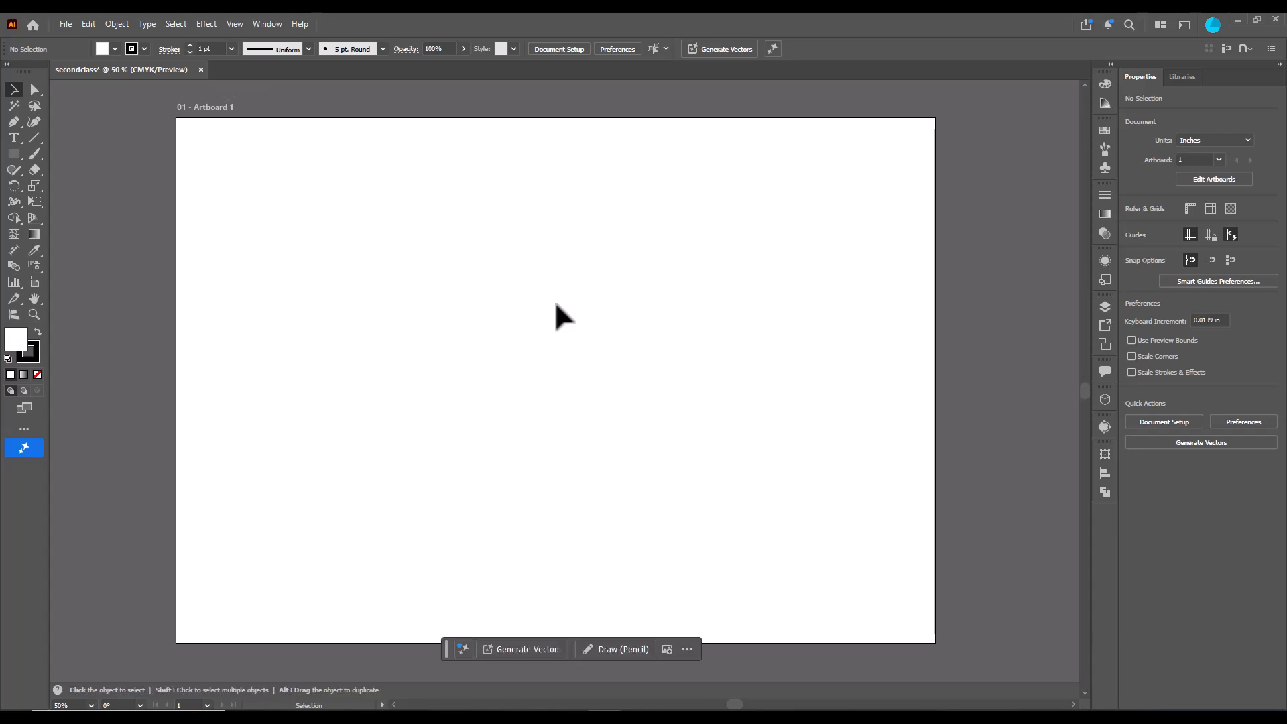
- Zoom out to 12.5% with the scroll wheel and switch back to the Selection tool
key("a")
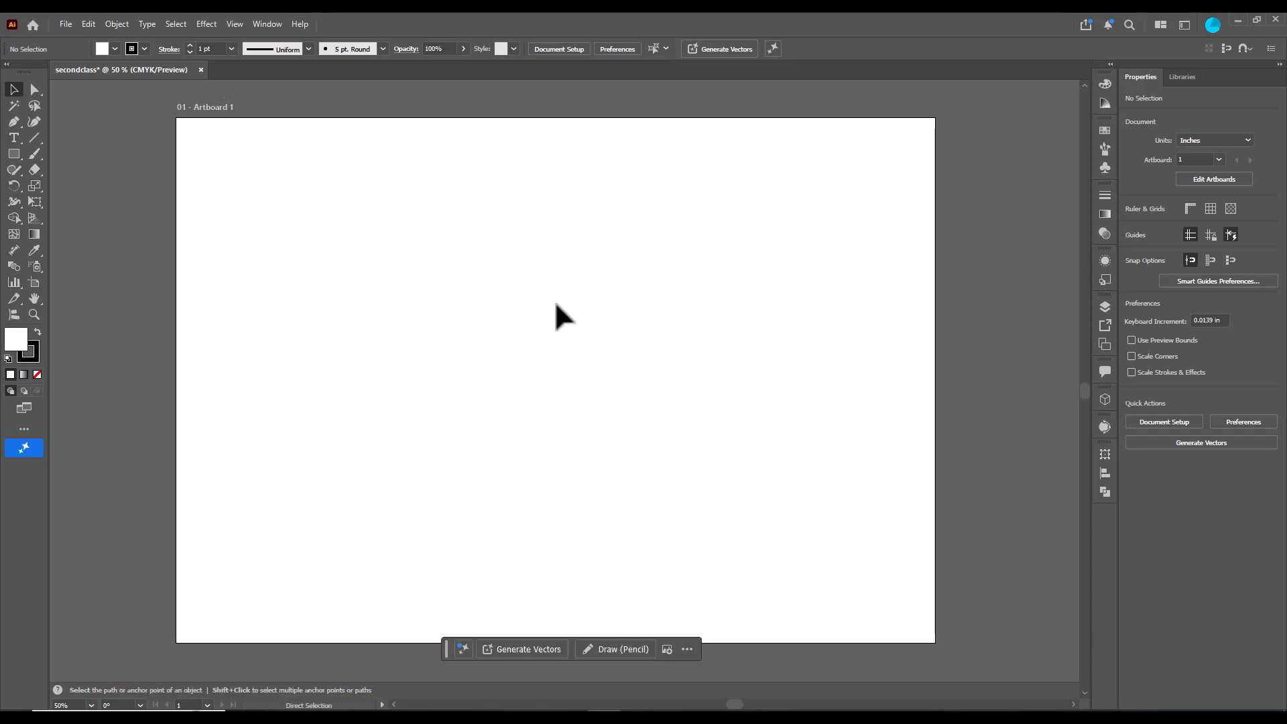
scroll(556, 304, "down", 1)
scroll(556, 304, "down", 3)
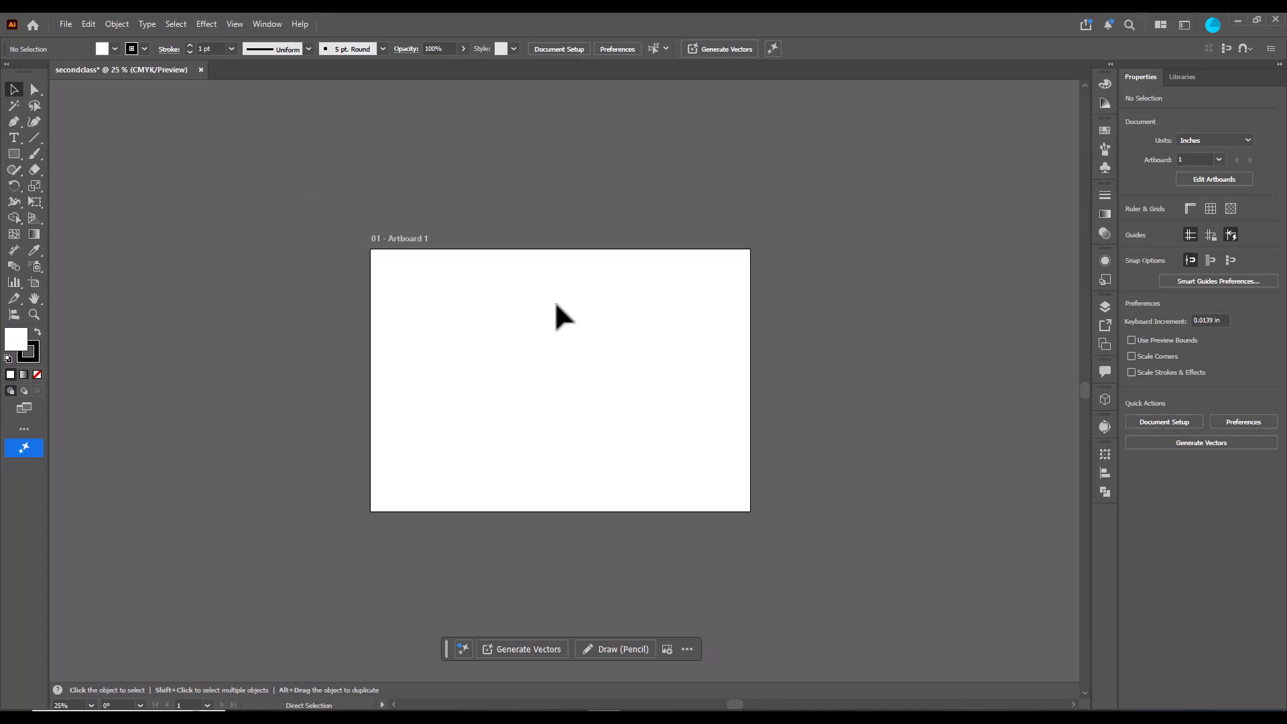
key("v")
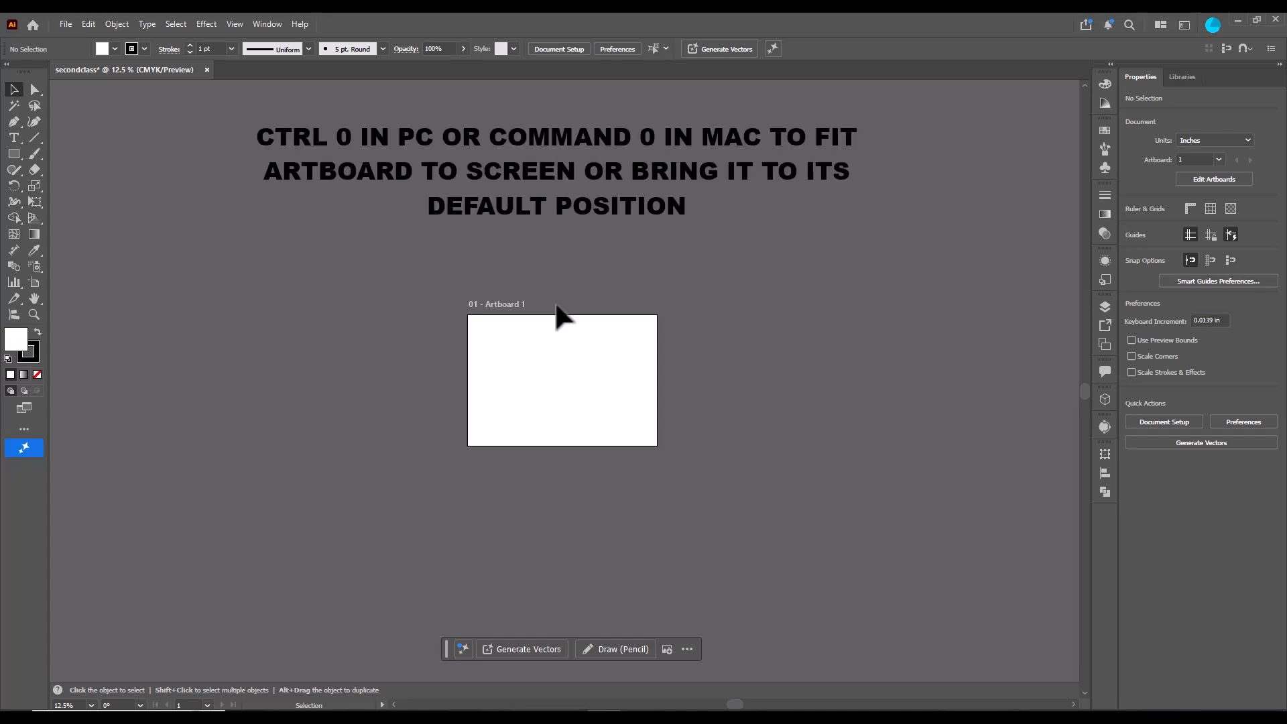
- Fit the artboard in the window, zoom in to 1600%, and fit the artboard to the window again
key("ctrl+0")
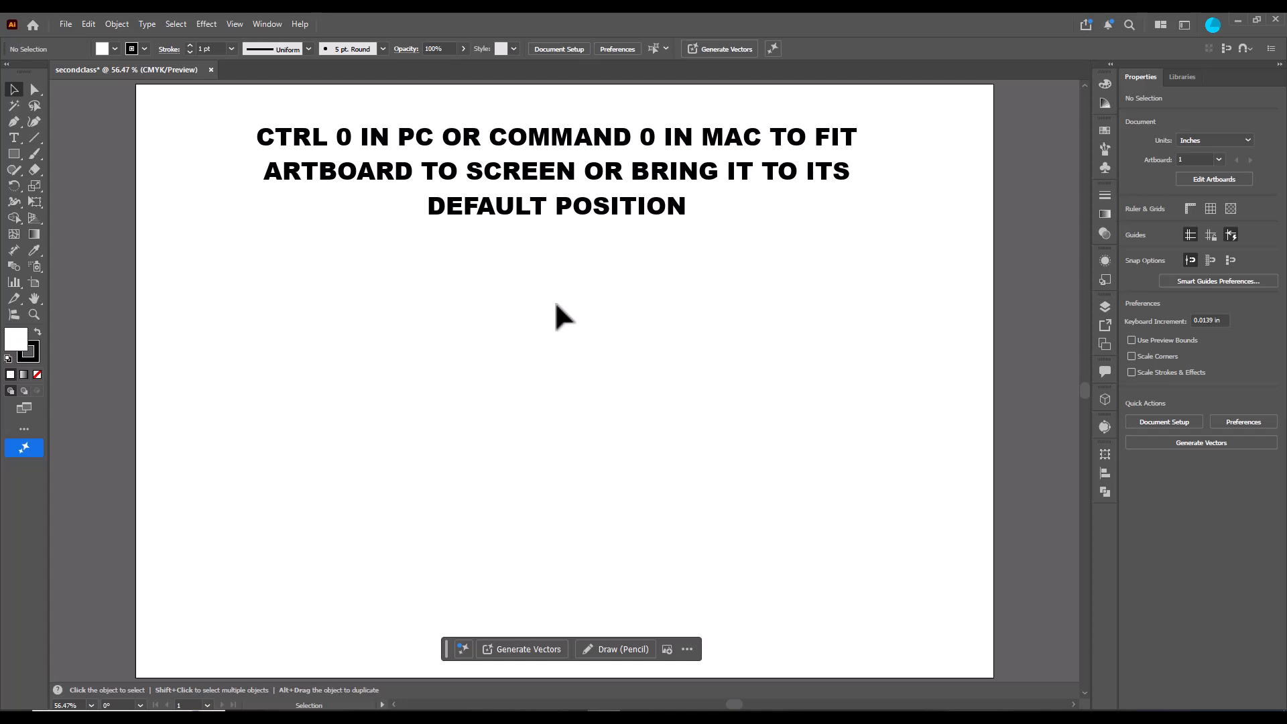
key("ctrl+equal")
key("ctrl+equal")
key("ctrl+equal")
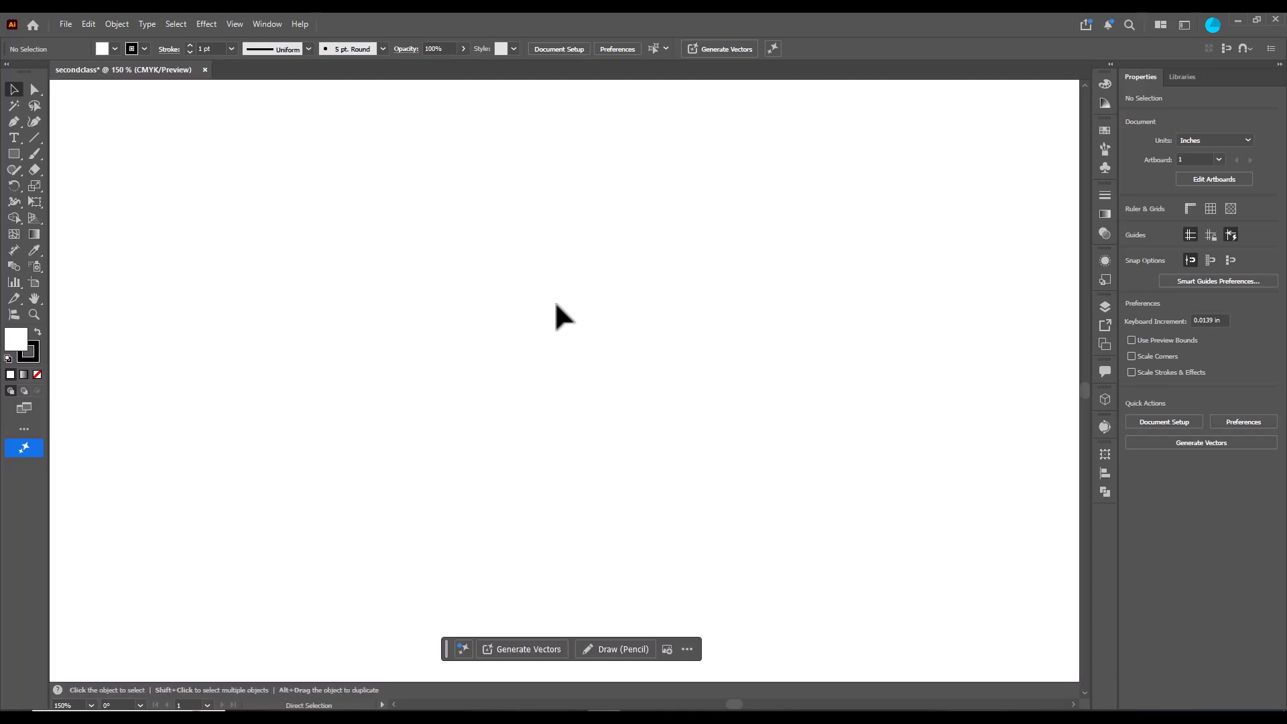
key("ctrl+minus")
key("ctrl+equal")
key("ctrl+equal")
key("a")
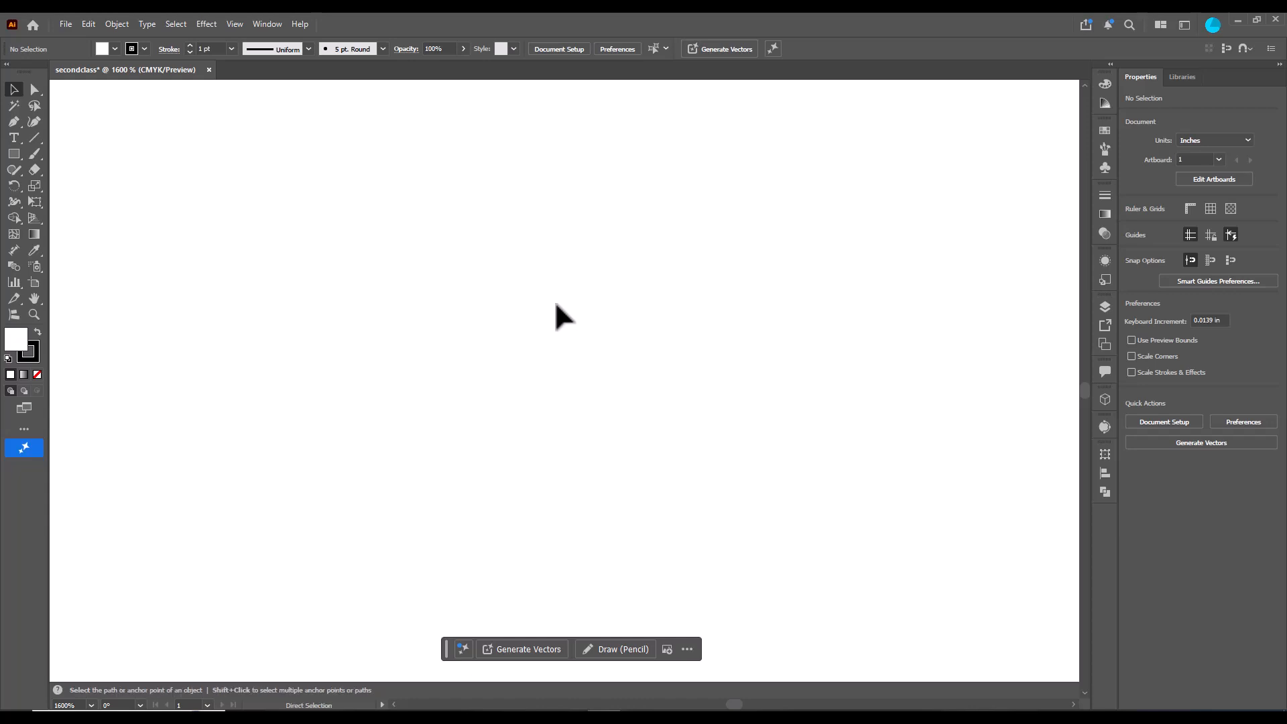
key("ctrl+0")
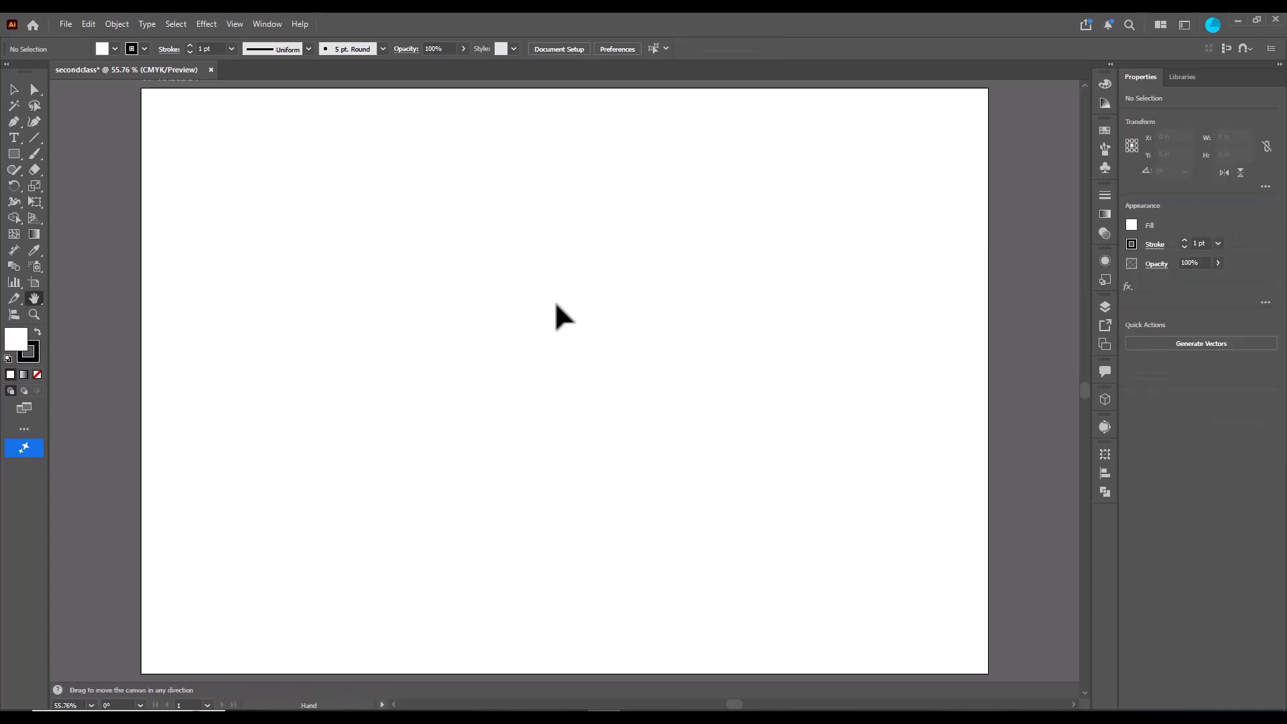
- Pan the artboard around with the Hand tool
key("h")
left_click_drag(556, 305, 530, 336)
left_click_drag(584, 314, 557, 351)
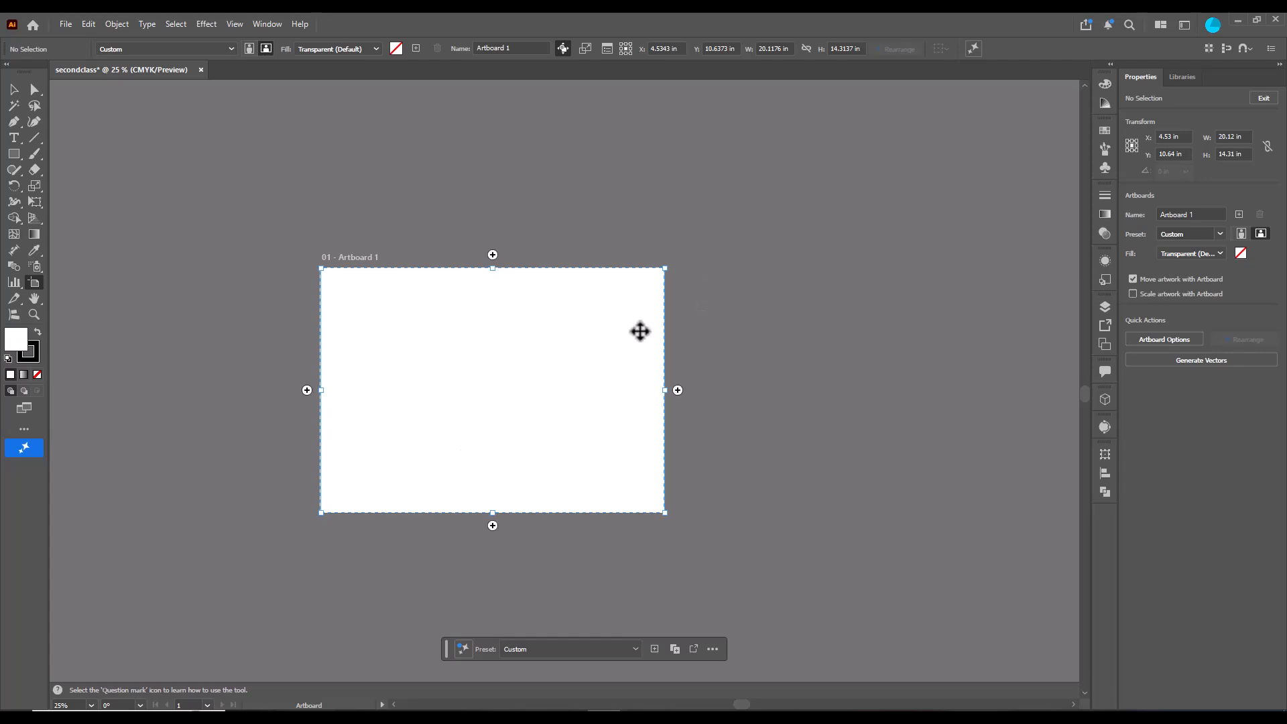
- Resize Artboard 1 by its corners to about 15.06 × 12.71 in and reposition it
left_click_drag(665, 268, 757, 199)
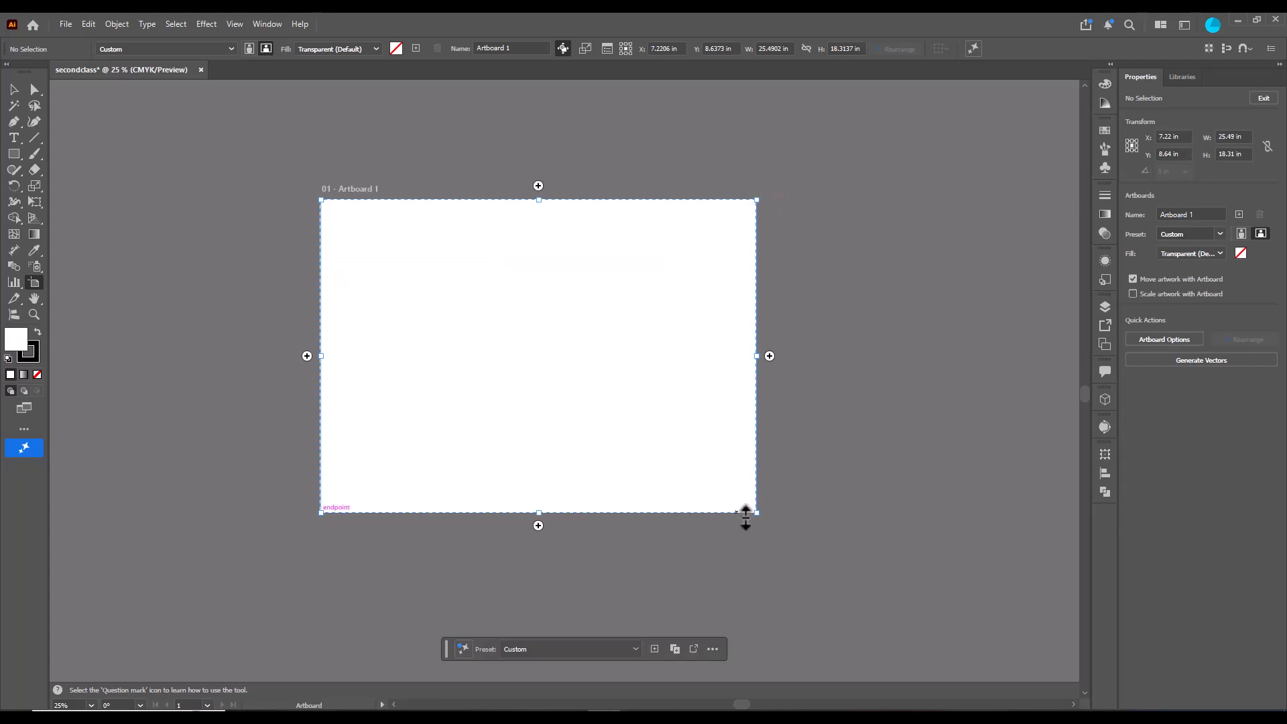
left_click_drag(762, 514, 578, 417)
left_click_drag(465, 311, 474, 373)
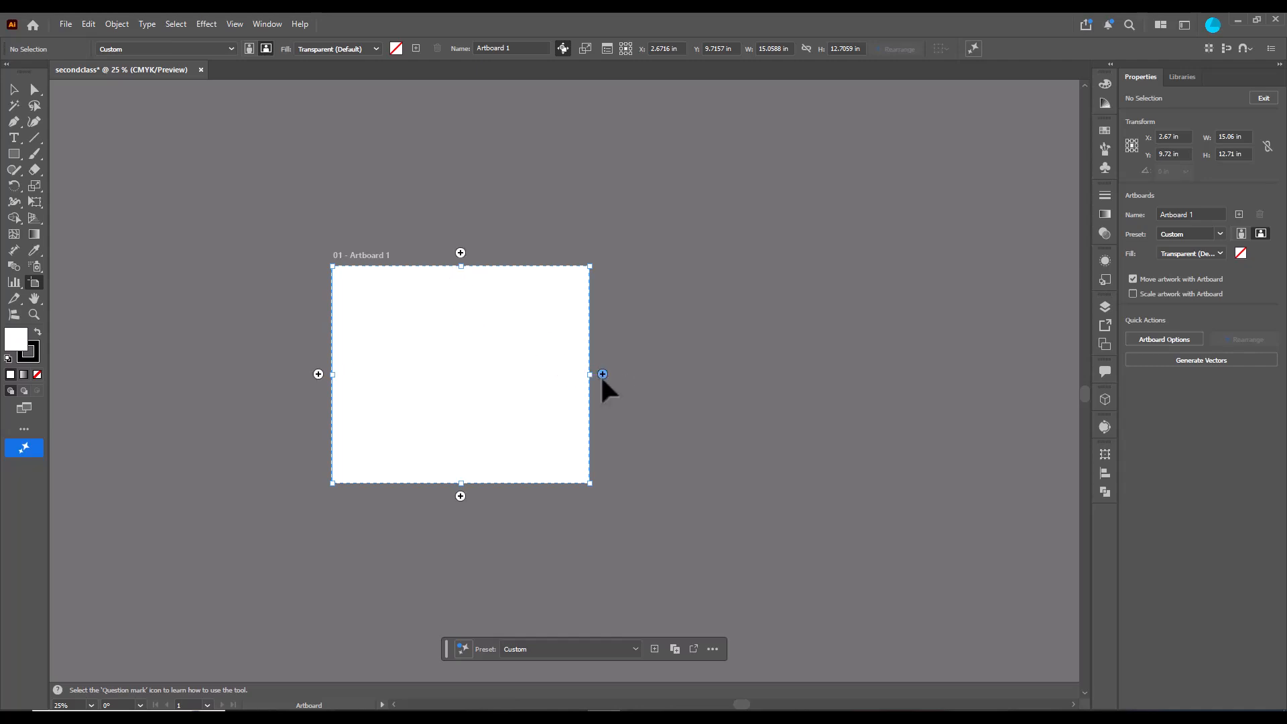
- Add three new artboards to the right, below and left, forming a two-by-two grid with Artboard 1
left_click(603, 374)
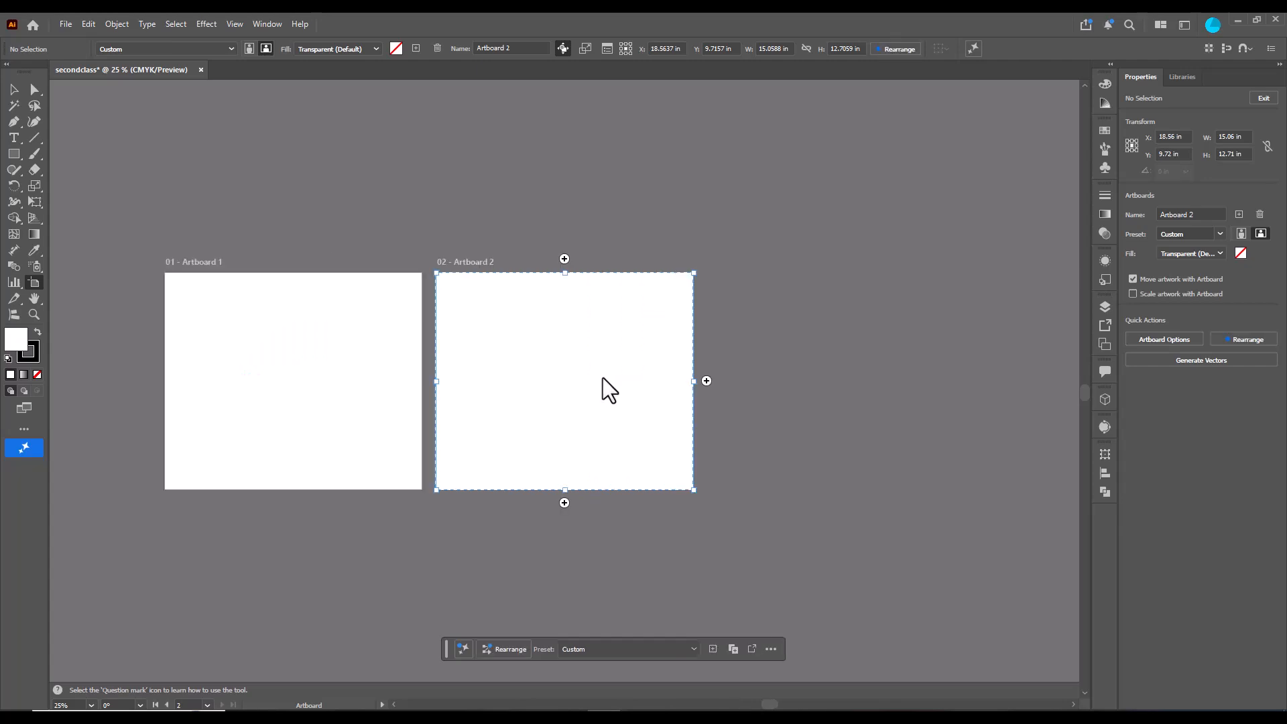
left_click(564, 503)
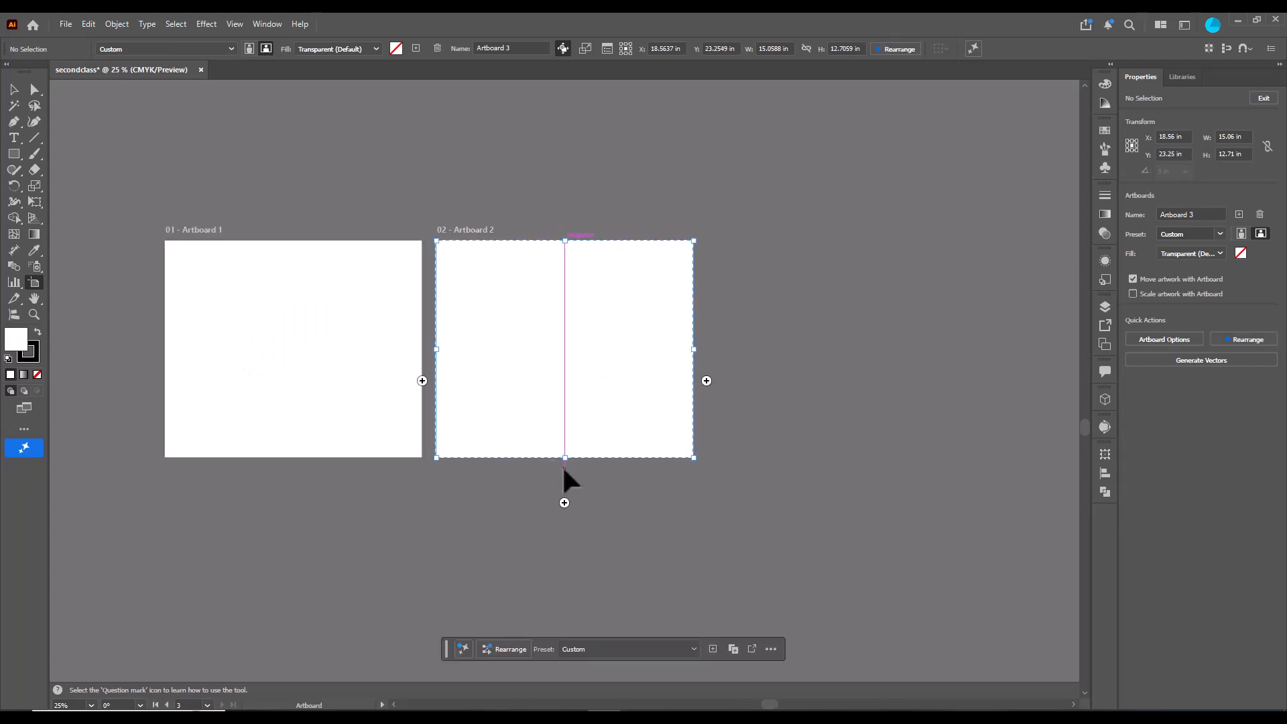
left_click(423, 382)
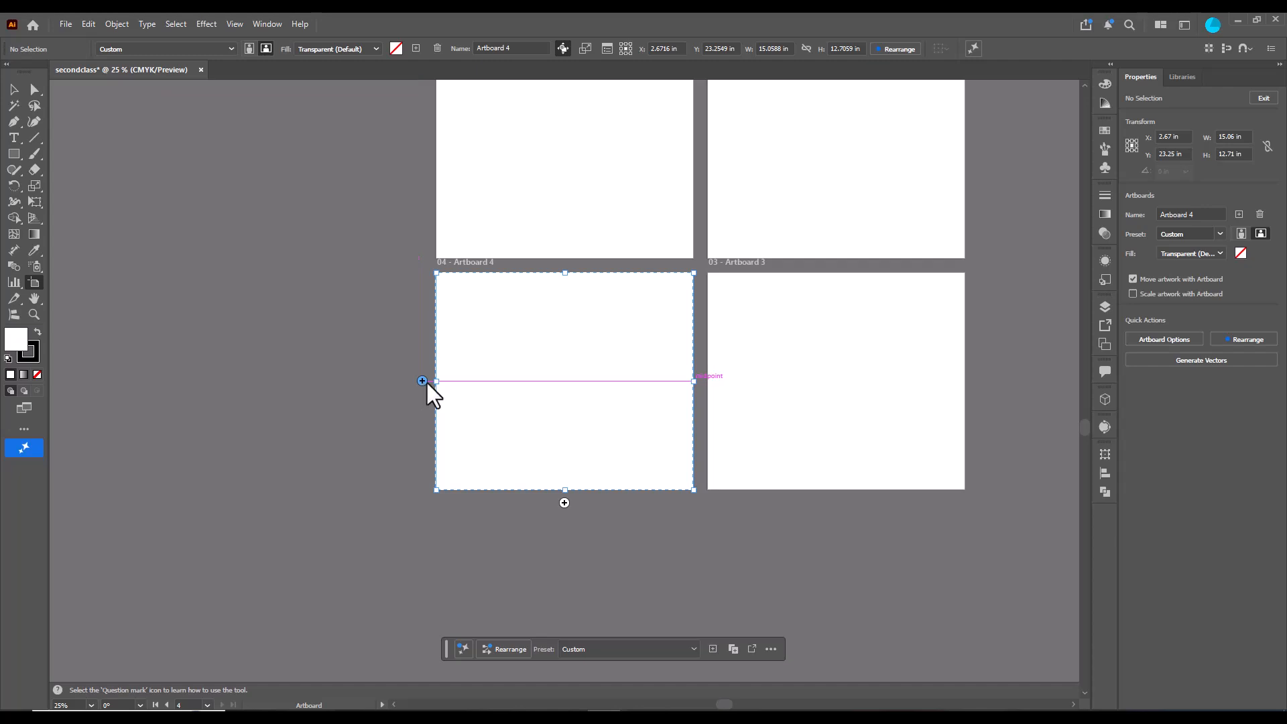
- Zoom and scroll around the canvas to inspect all four artboards
scroll(745, 307, "up", 6)
scroll(792, 278, "right", 5)
left_click(793, 277, "ctrl")
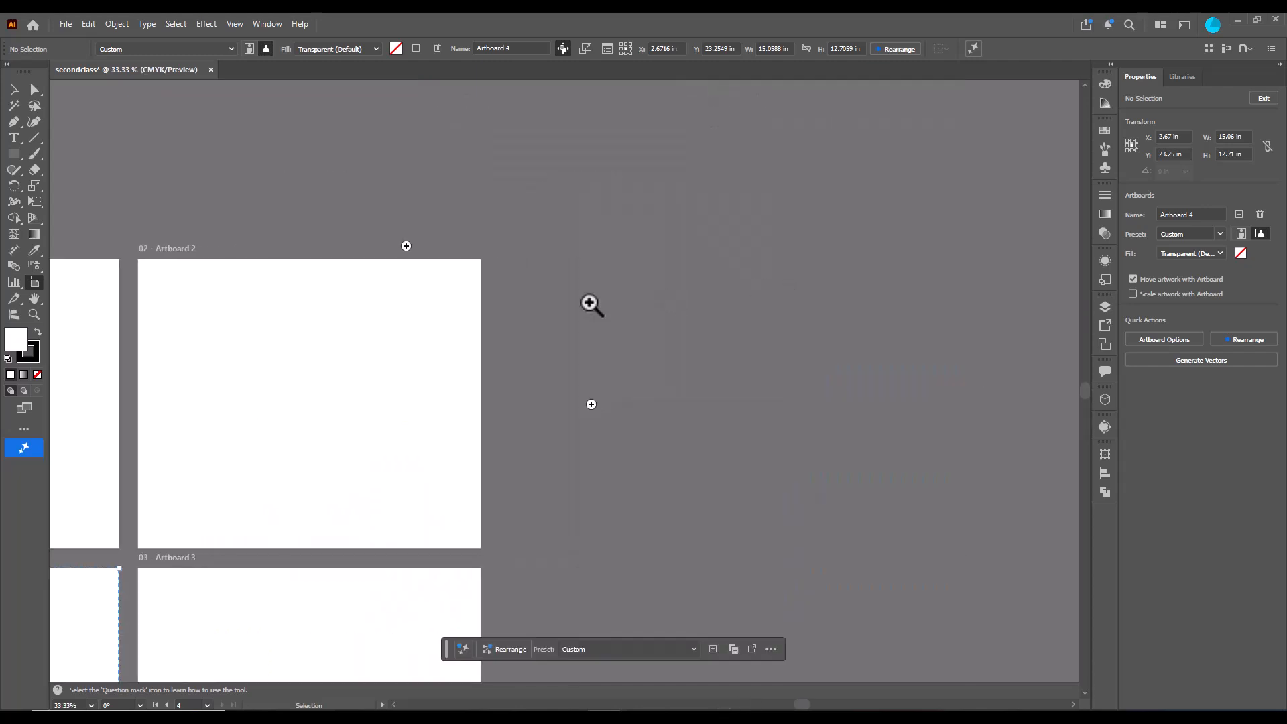
scroll(592, 305, "right", 2)
scroll(591, 306, "left", 7)
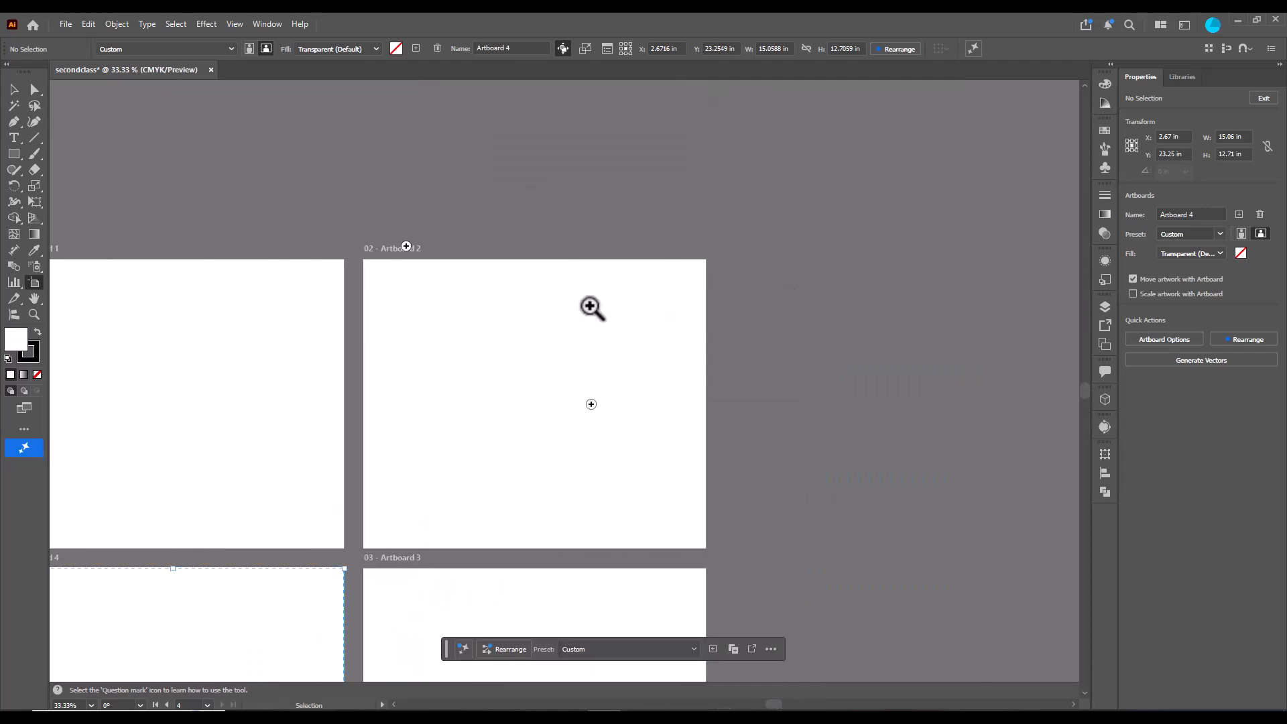
scroll(591, 306, "left", 3)
scroll(591, 306, "right", 3)
scroll(507, 371, "down", 2)
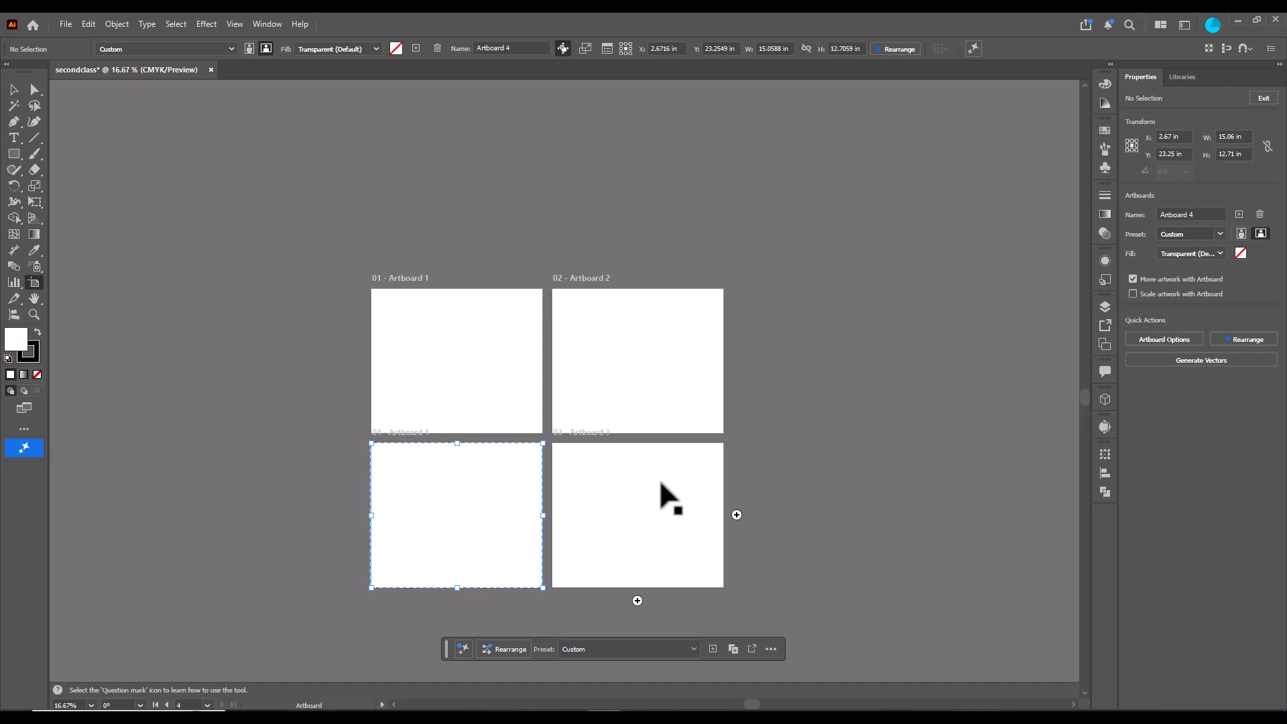
- Delete the other artboards, keeping only Artboard 1
left_click(592, 350)
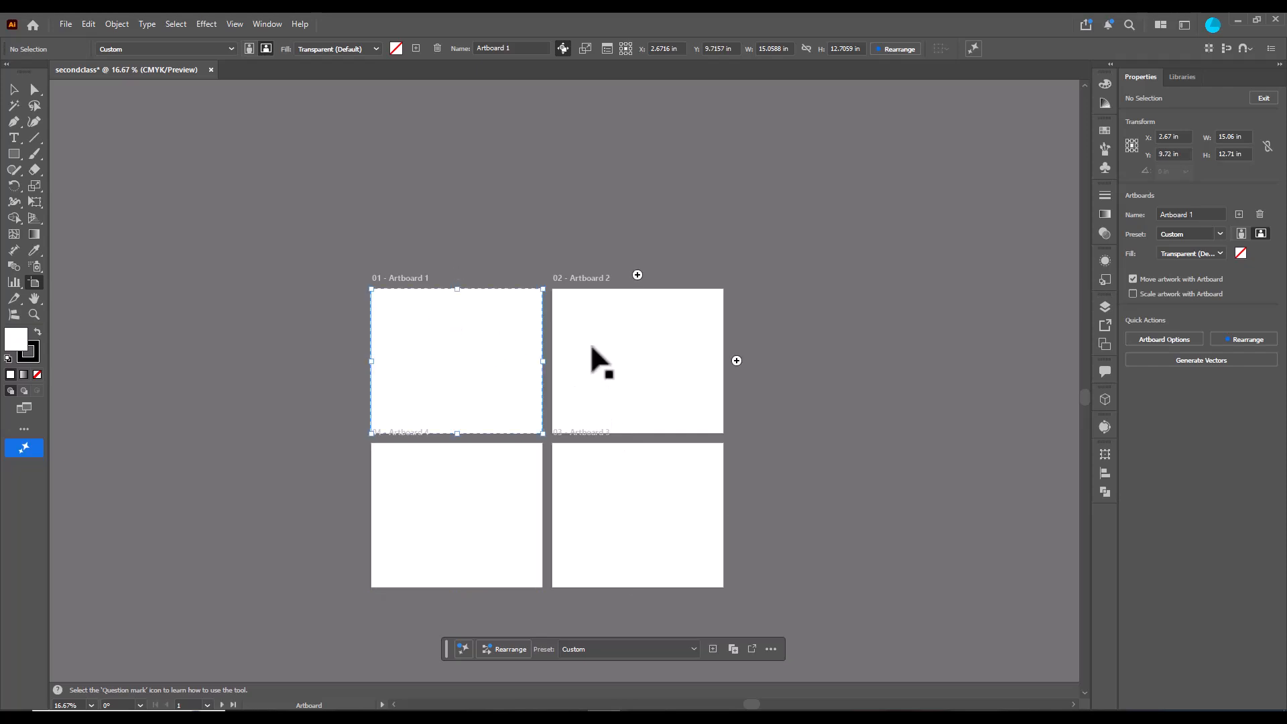
left_click(677, 510)
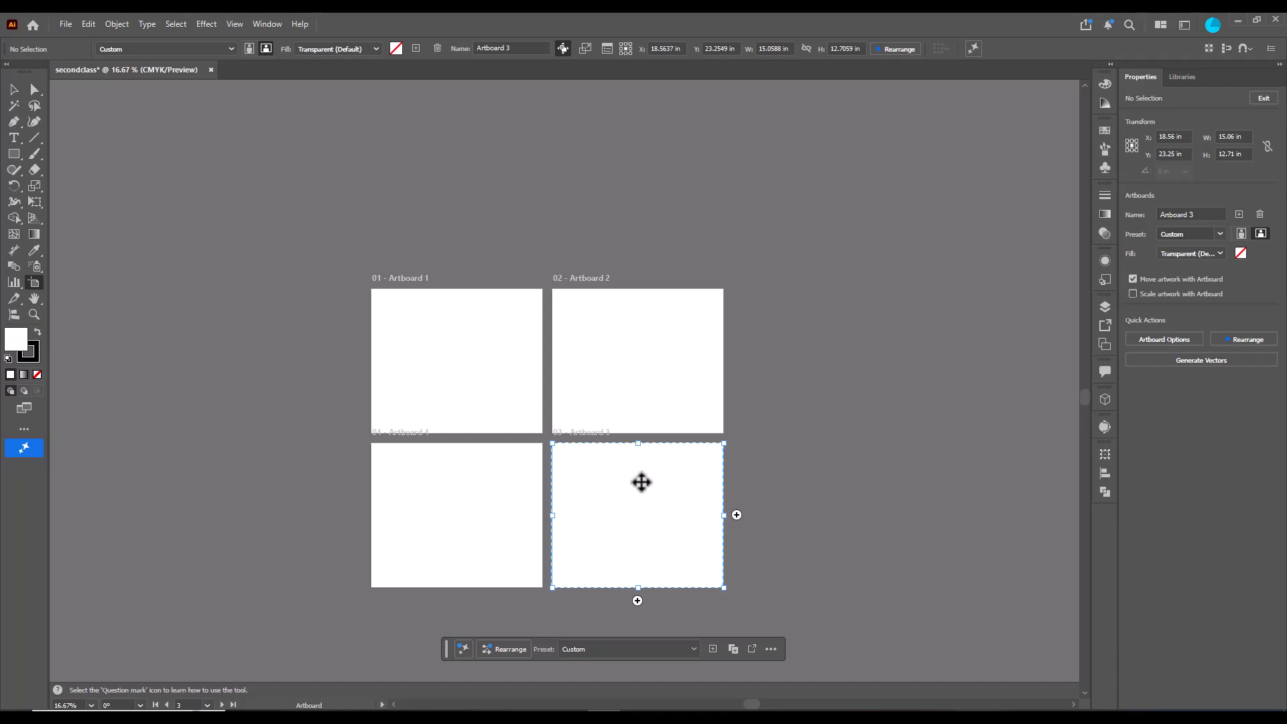
key("Delete")
key("Delete")
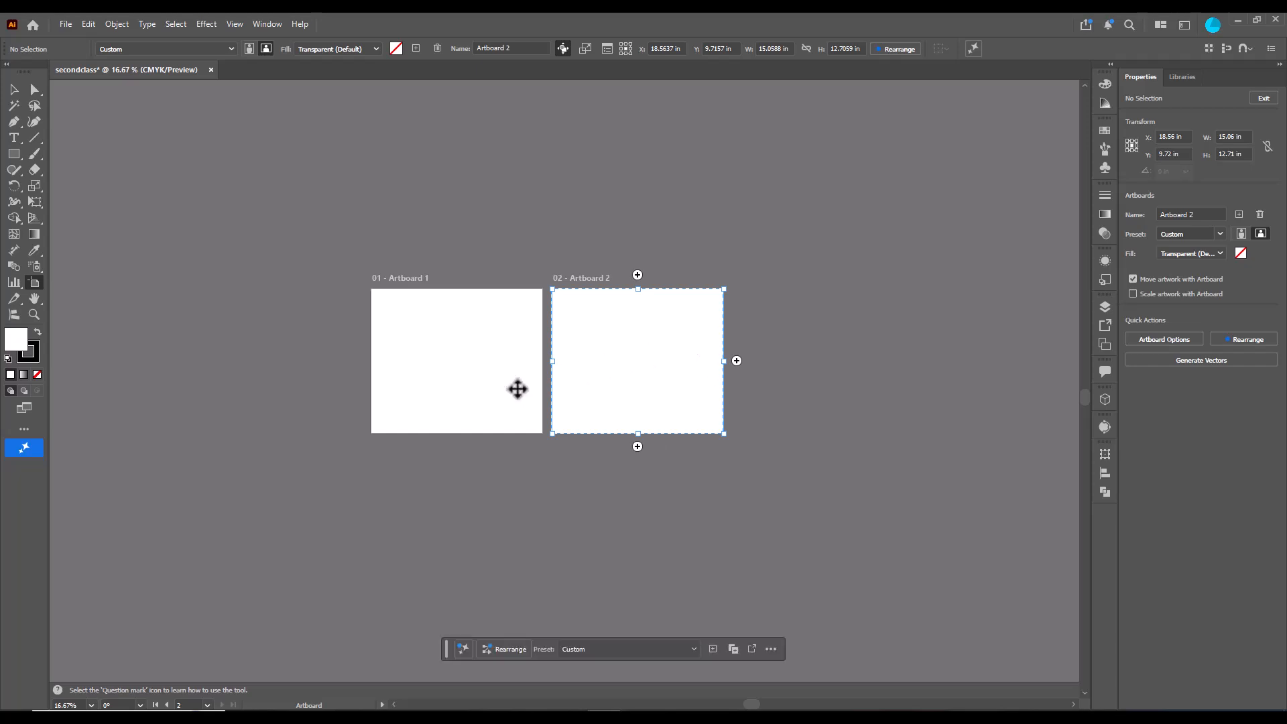
key("Delete")
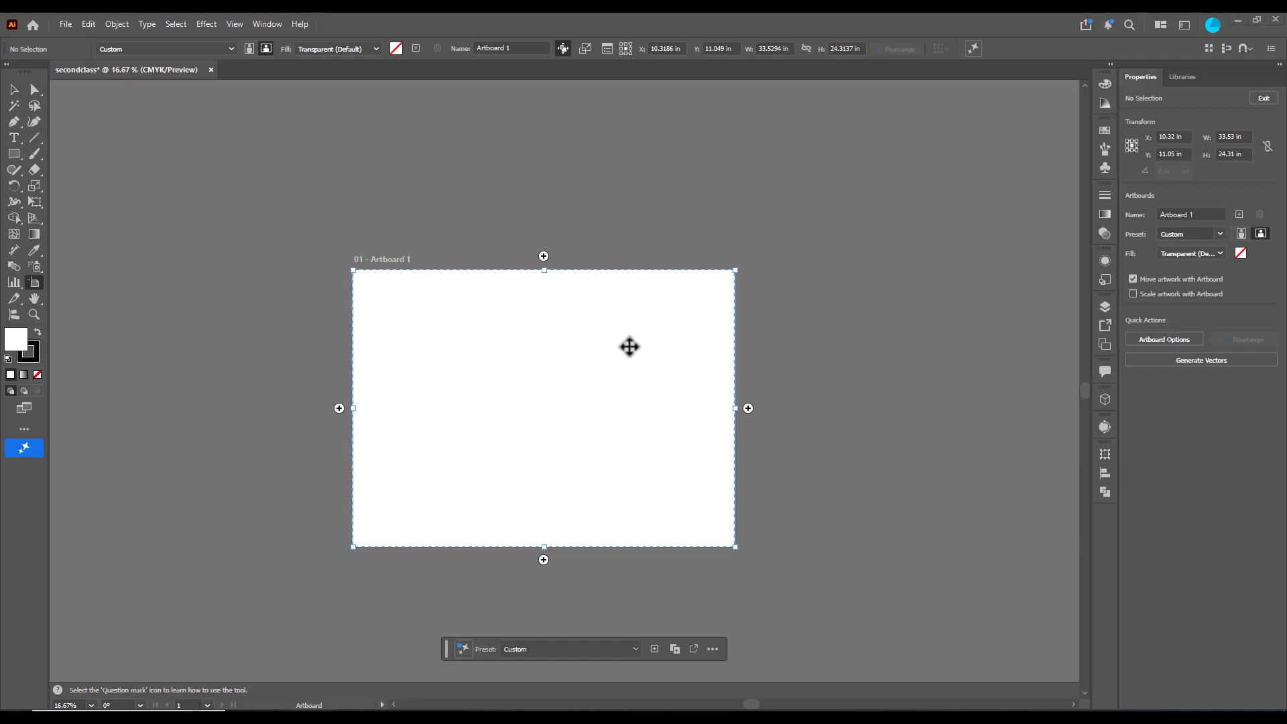
- Select Artboard 1 and resize it, setting its width to 40 in and entering a new height
left_click(702, 193)
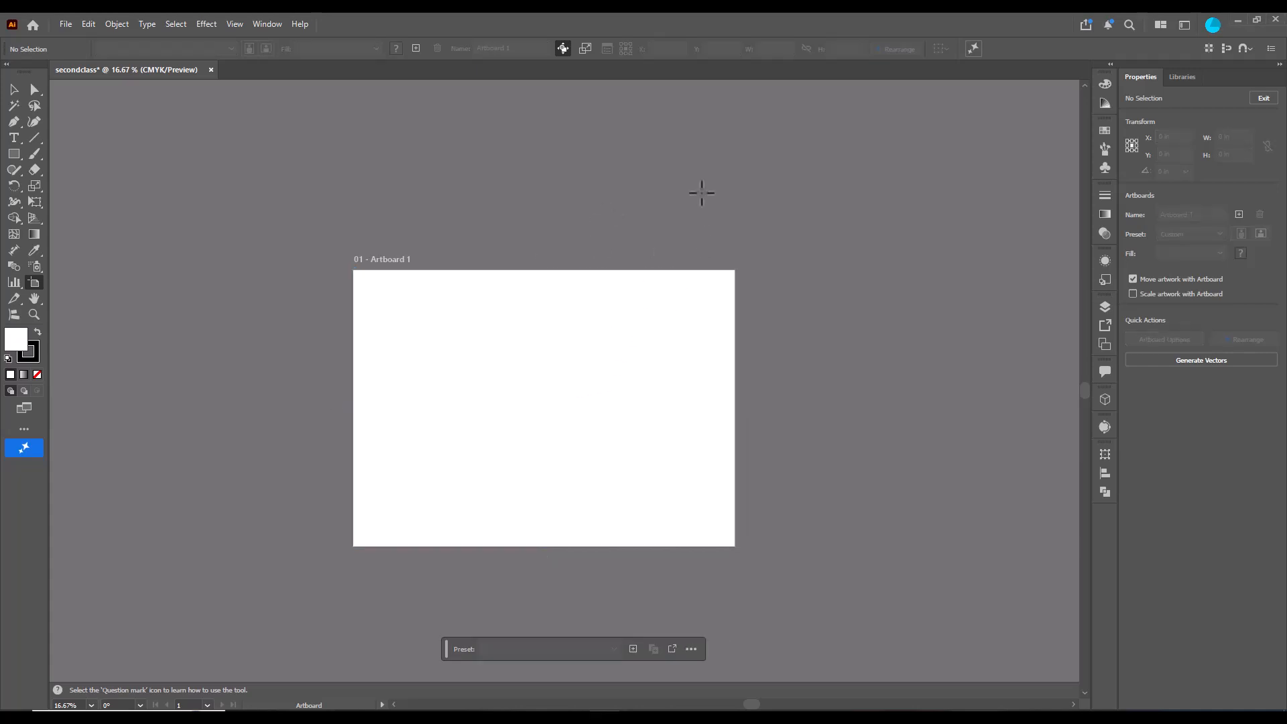
left_click(633, 305)
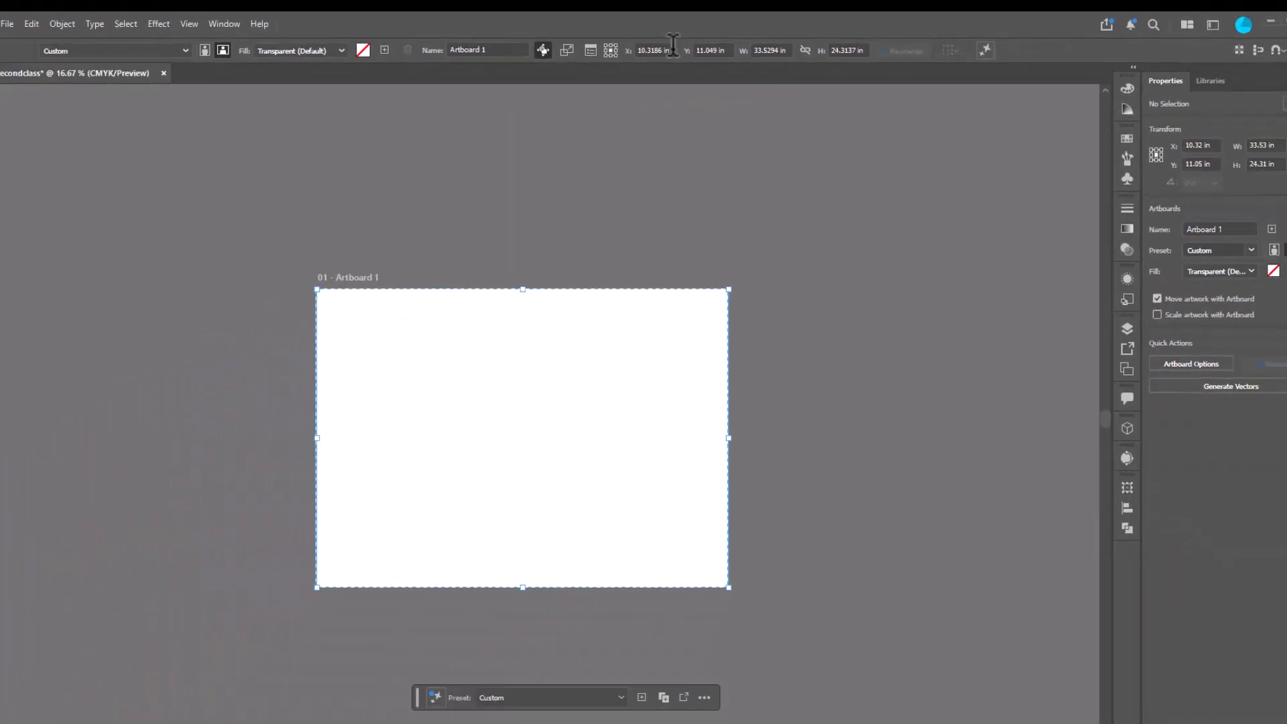
left_click(786, 48)
left_click_drag(787, 48, 726, 46)
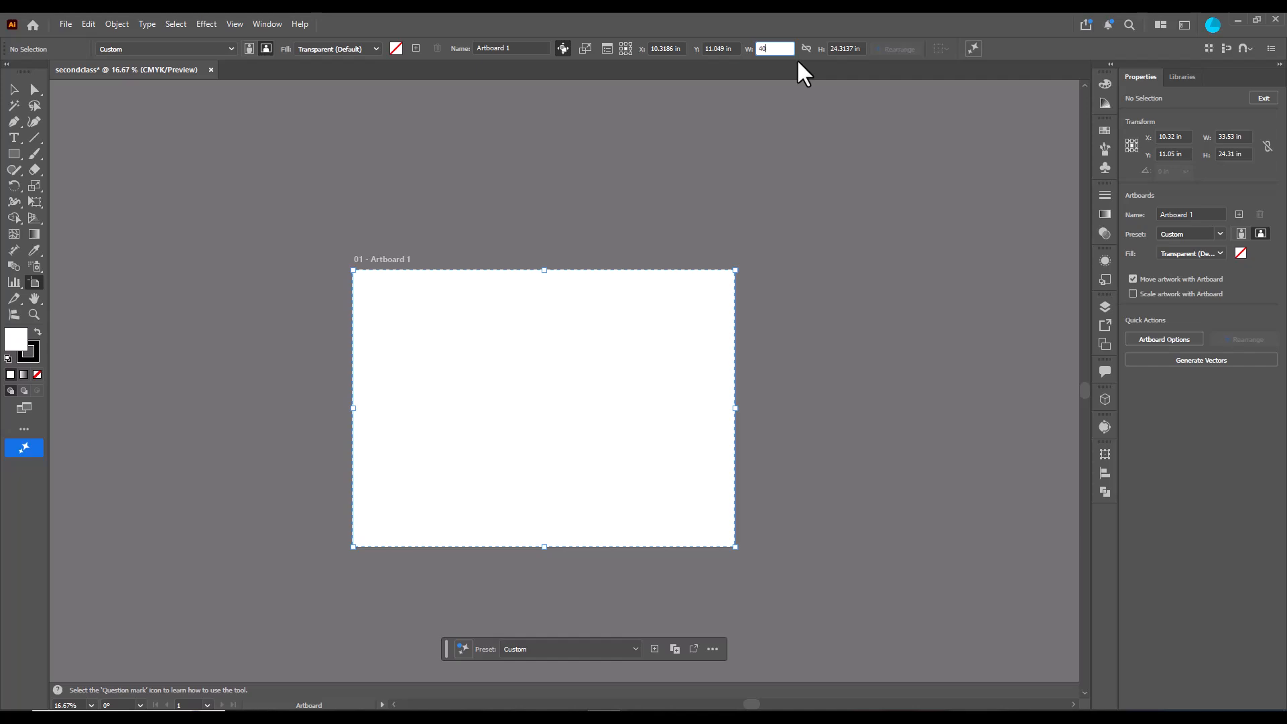
key("Tab")
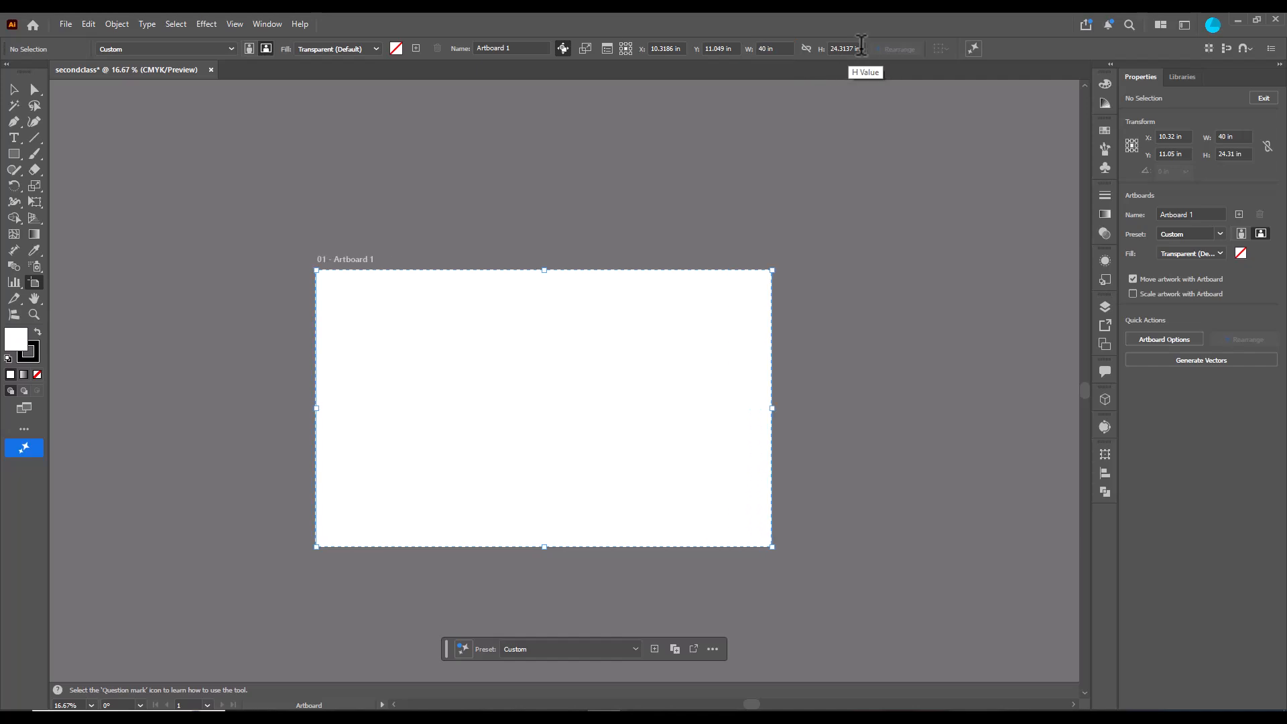
type("20")
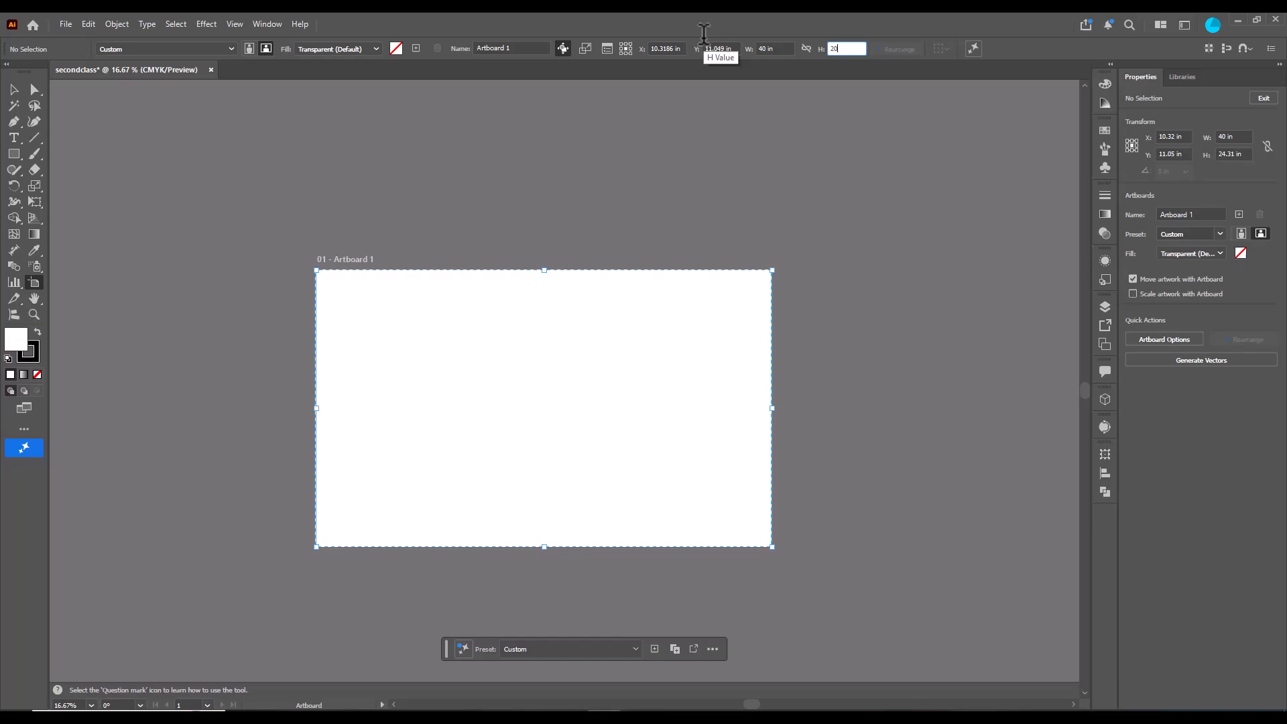
key("Return")
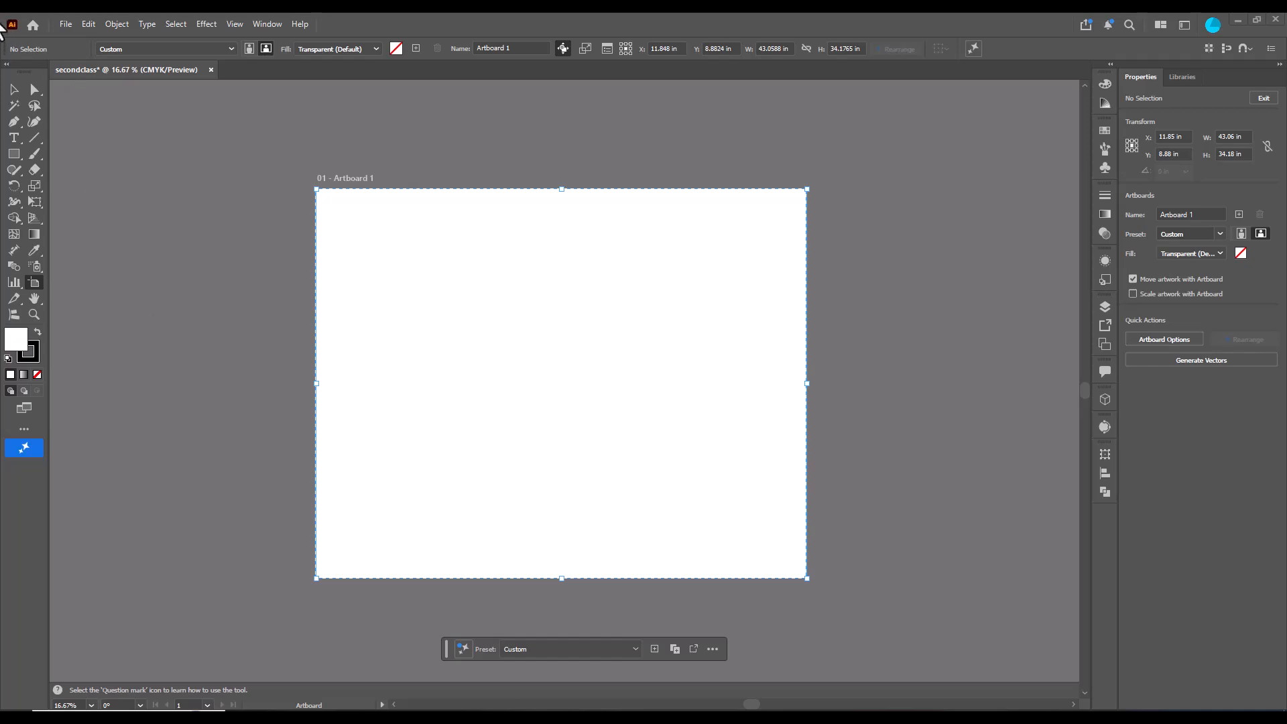
- Examine the Selection and Direct Selection tool options, ending with the Selection tool active
left_click(14, 90)
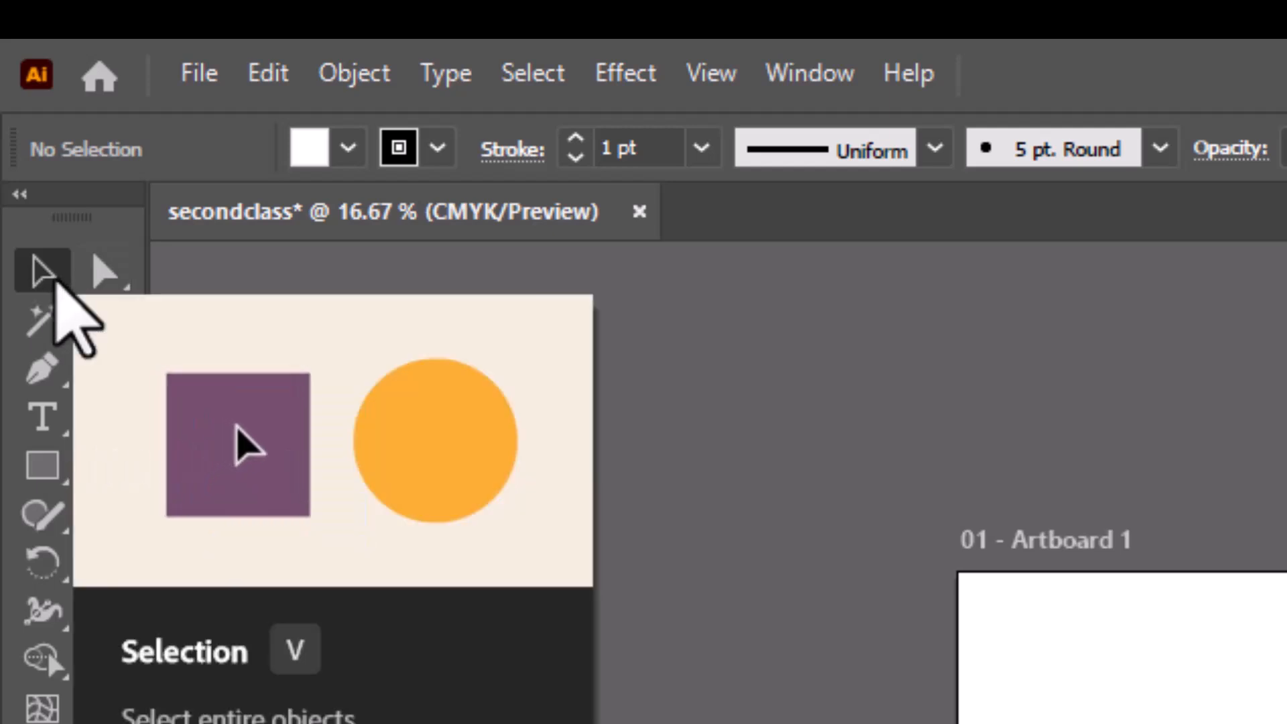
left_click(98, 280)
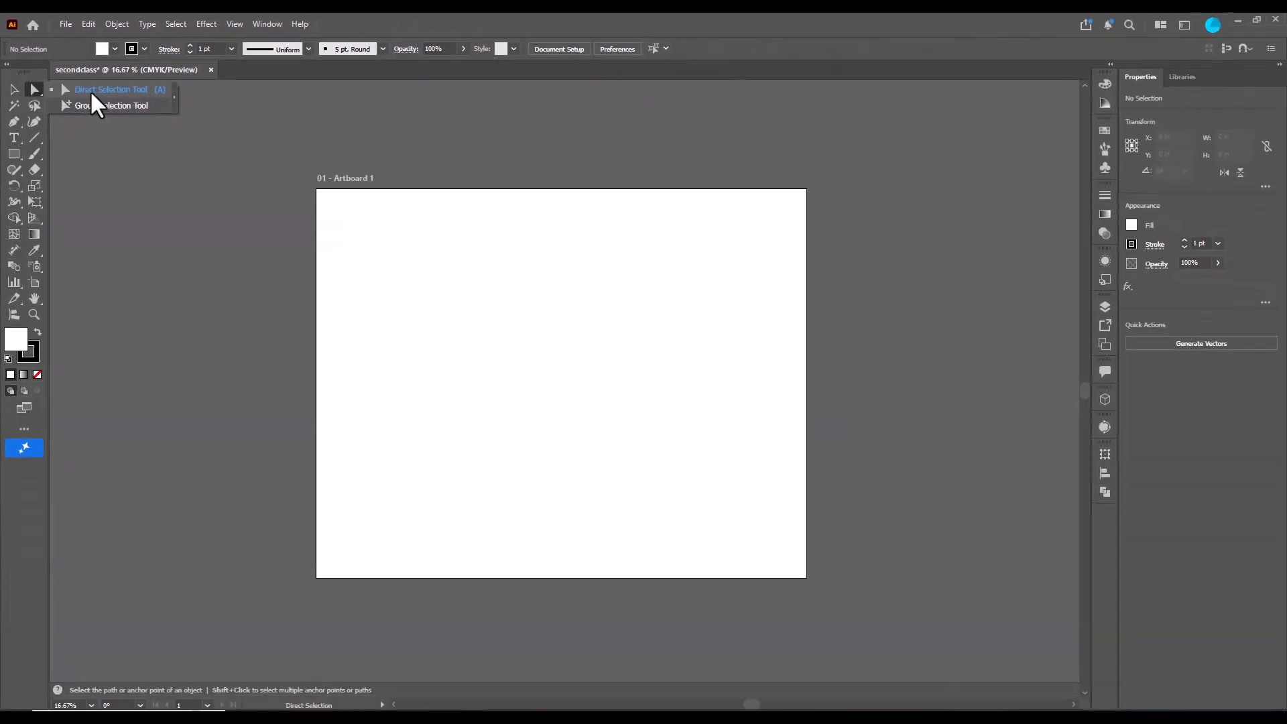
left_click(12, 96)
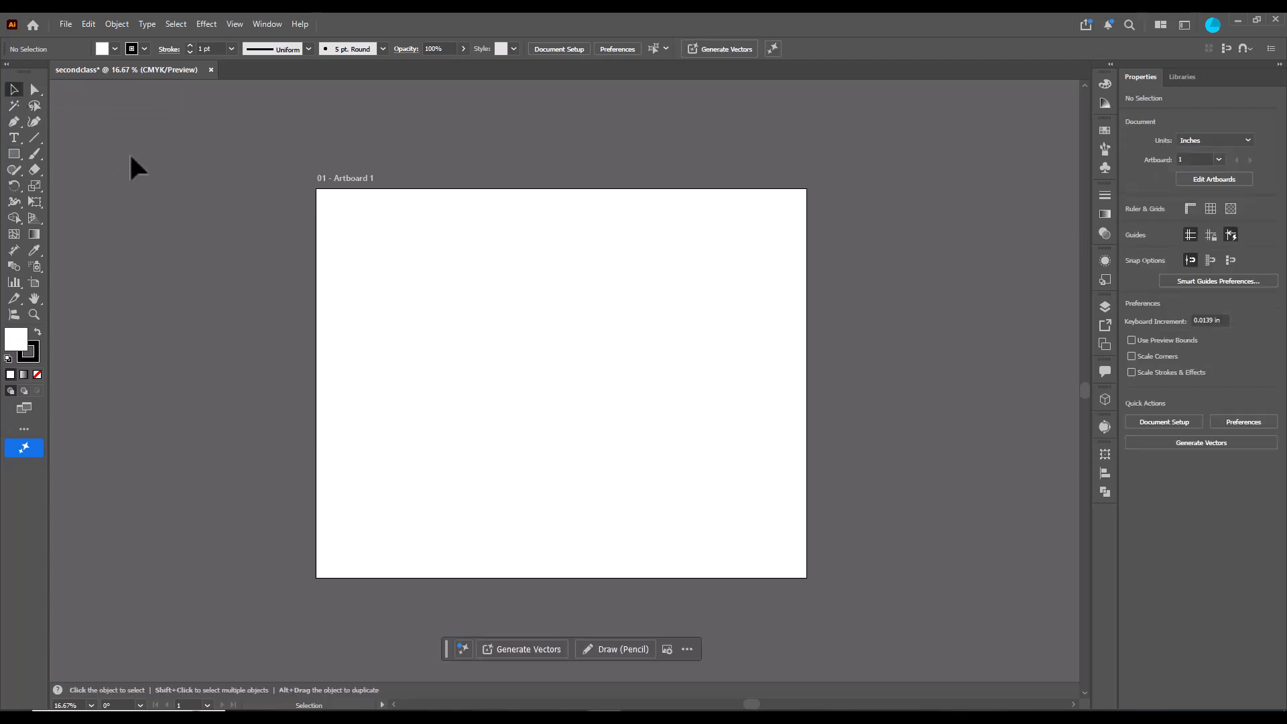
- Tear off the shape tools group as a floating panel near the artboard
left_click(12, 153)
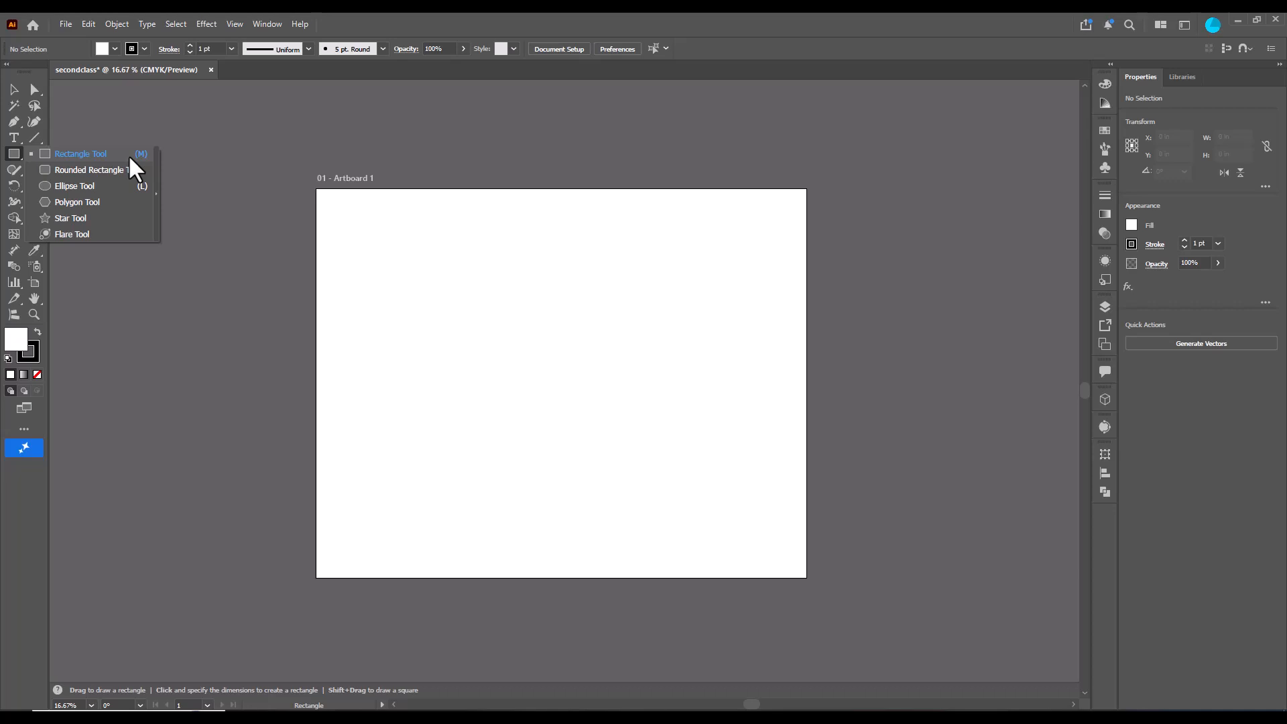
left_click(157, 195)
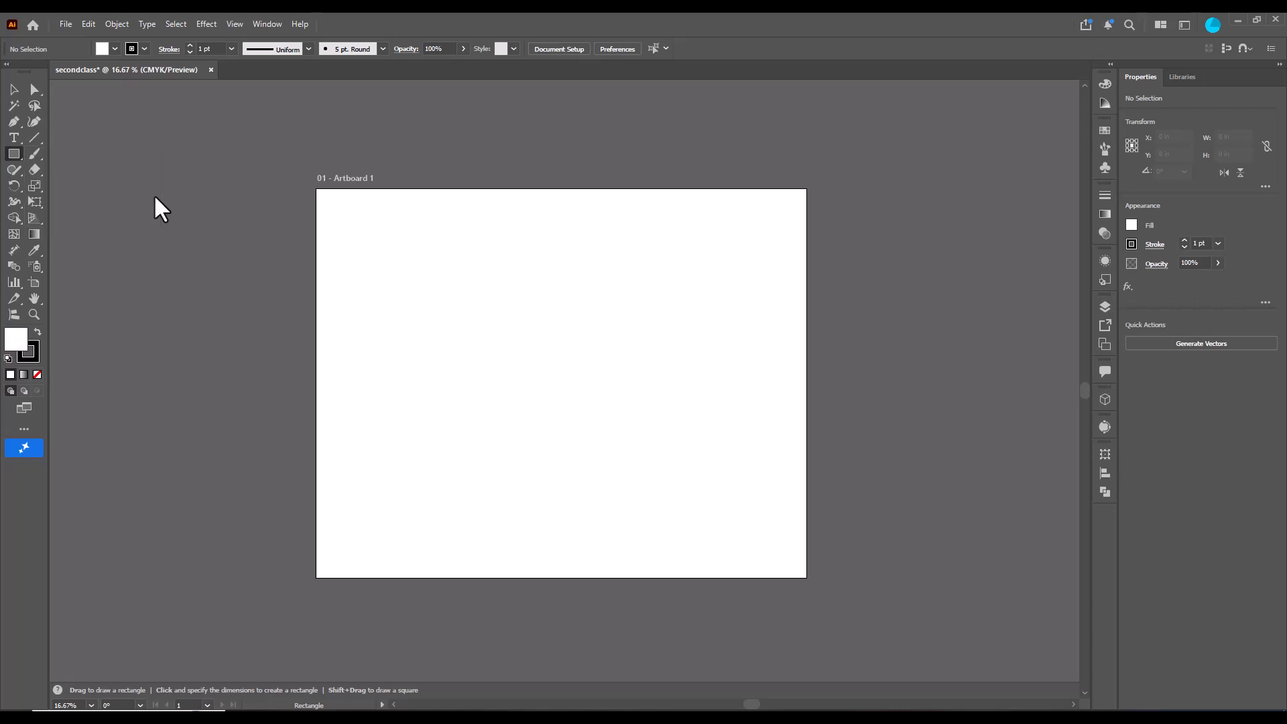
left_click_drag(49, 162, 283, 107)
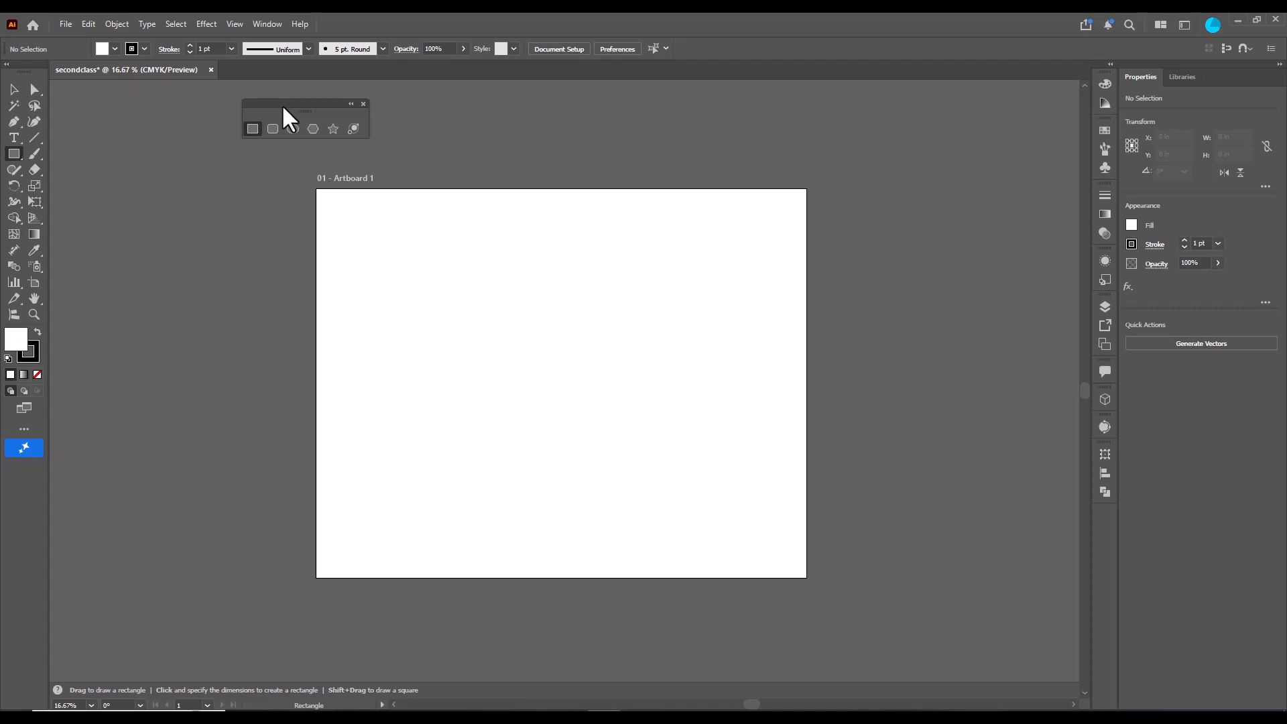
mouse_move(283, 106)
left_mouse_down()
mouse_move(340, 111)
mouse_move(284, 111)
left_mouse_up()
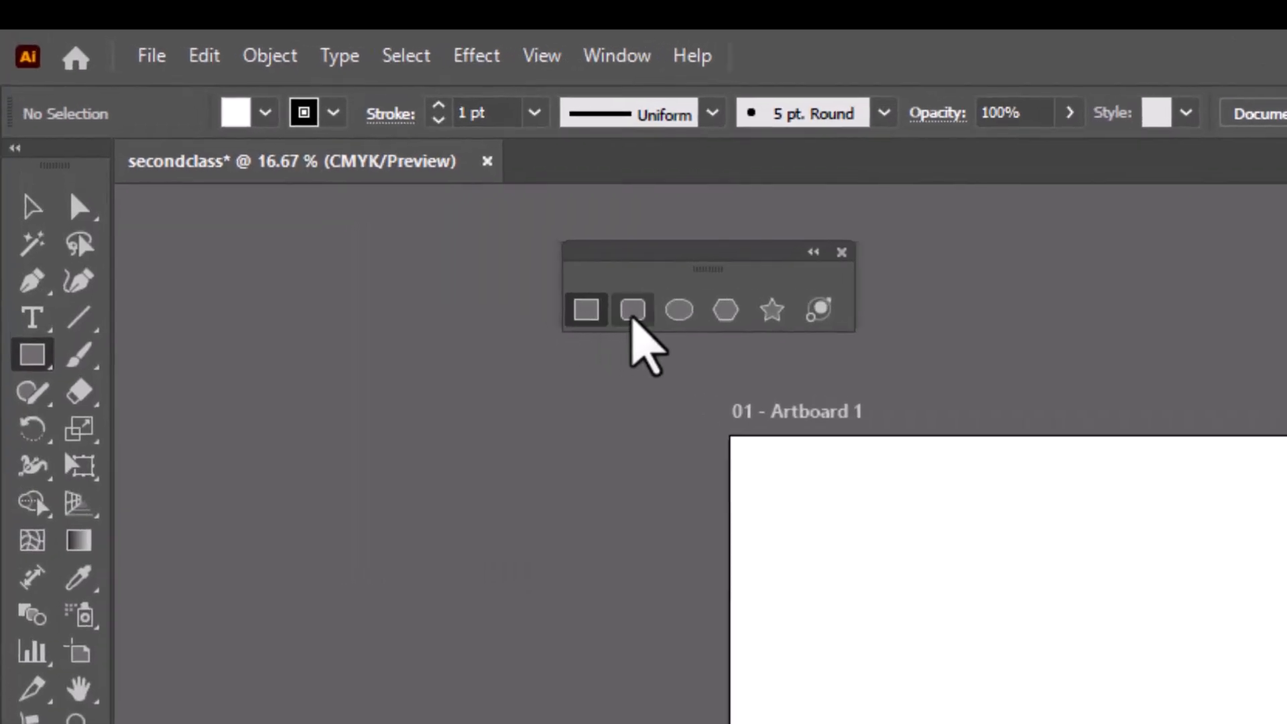
- Cycle through the shape tools in the floating panel, pick the Rectangle tool and reposition the panel
left_click(633, 313)
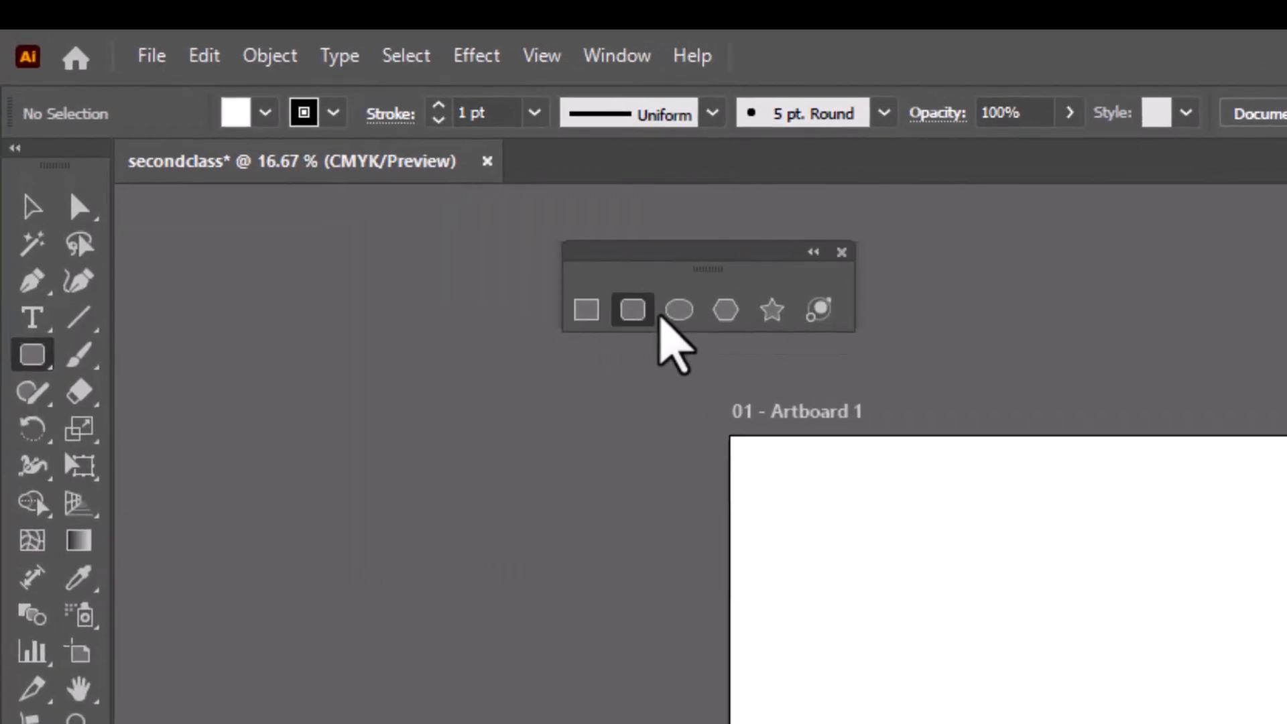
left_click(677, 312)
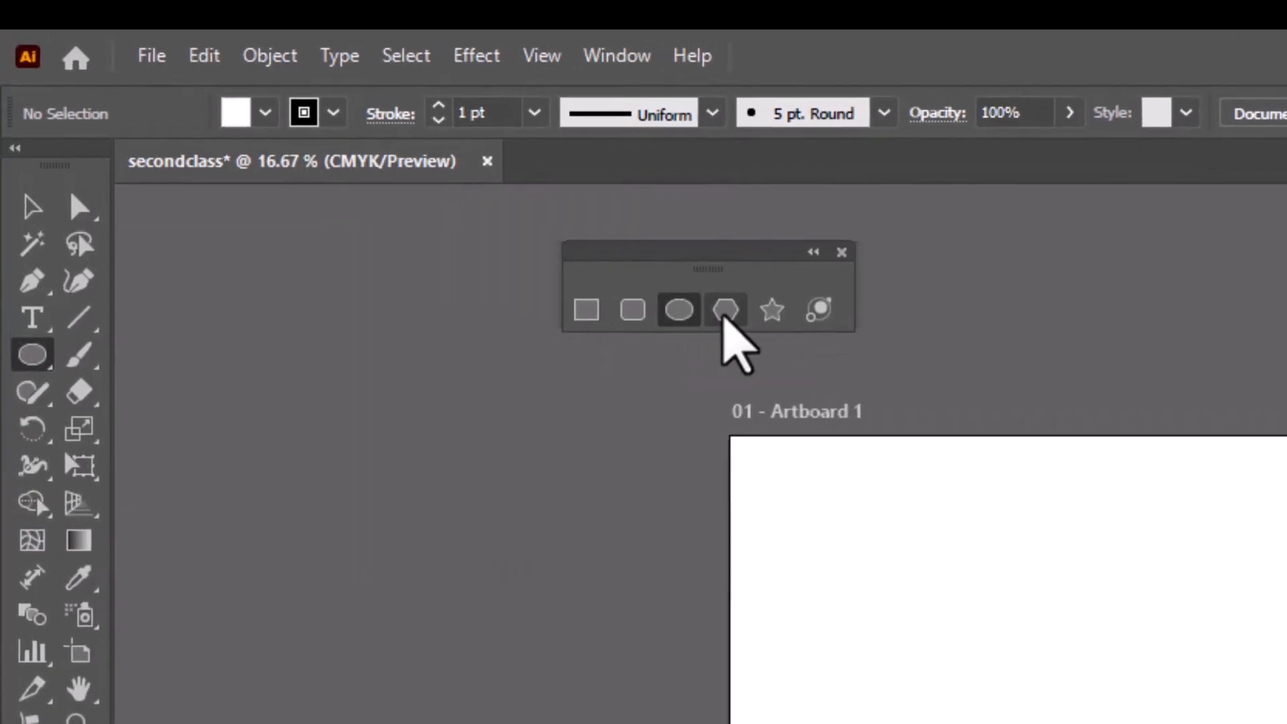
left_click(724, 312)
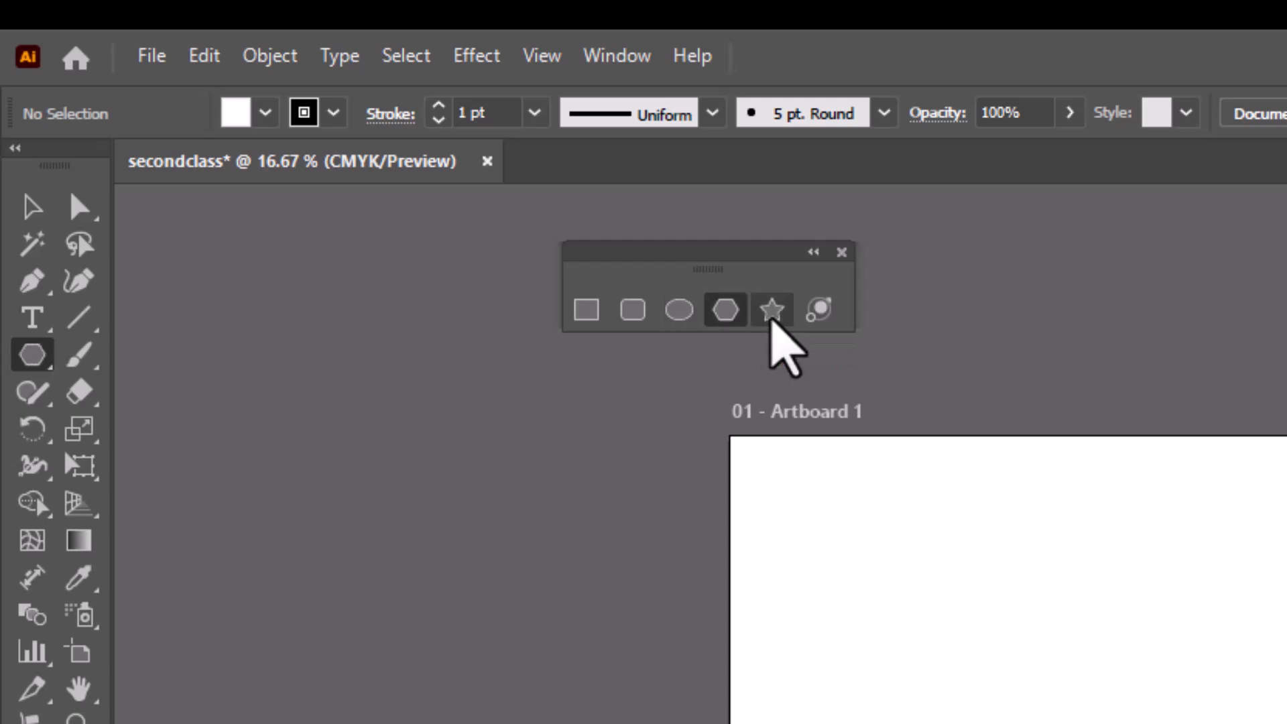
left_click(765, 319)
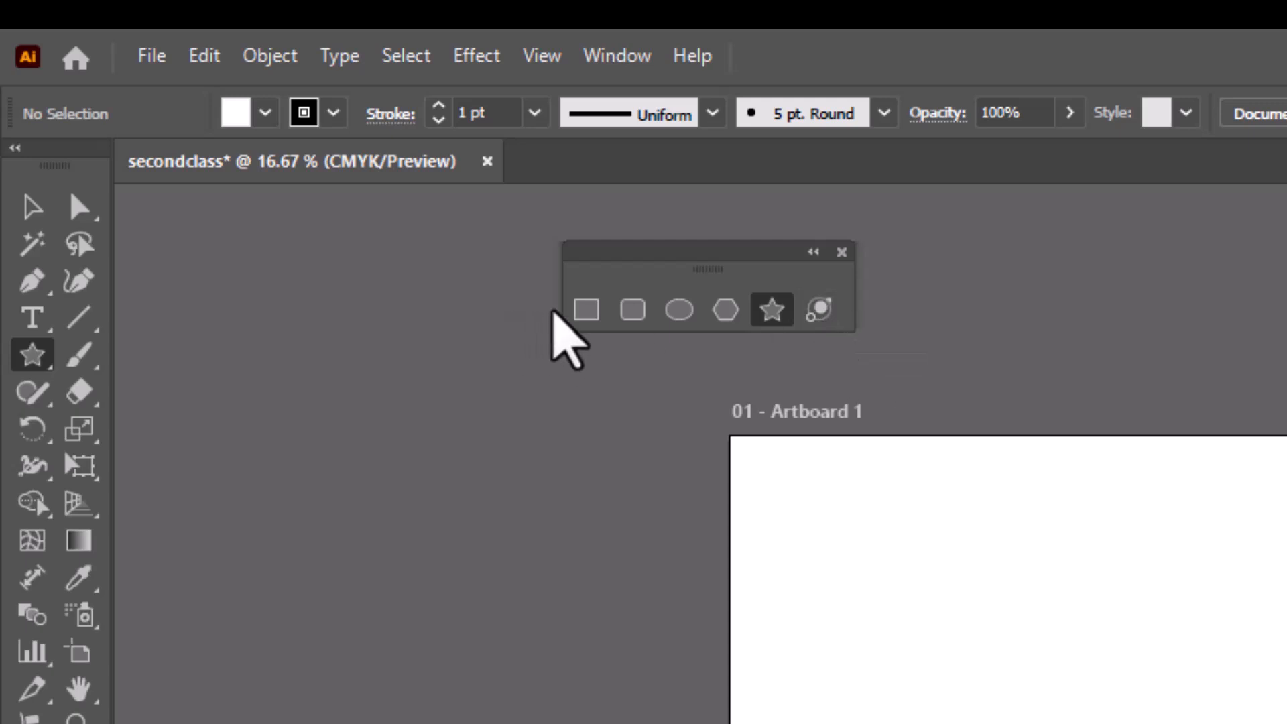
left_click_drag(620, 256, 612, 250)
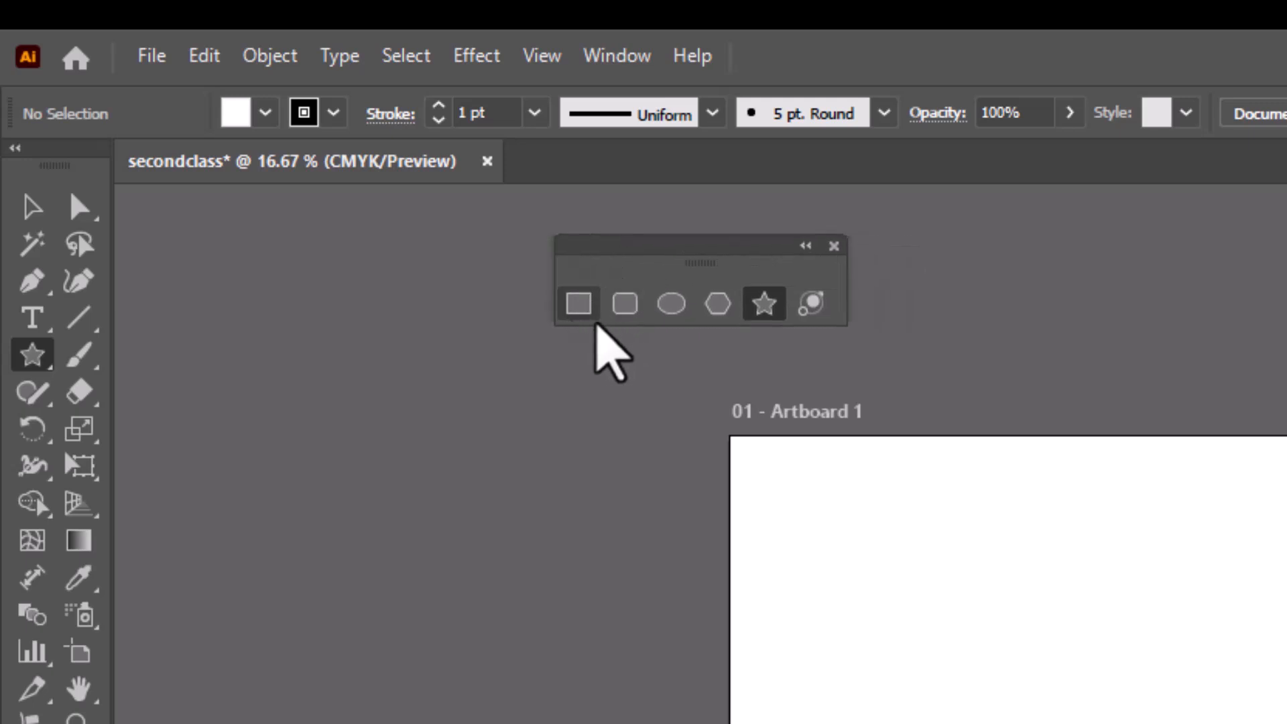
left_click(576, 307)
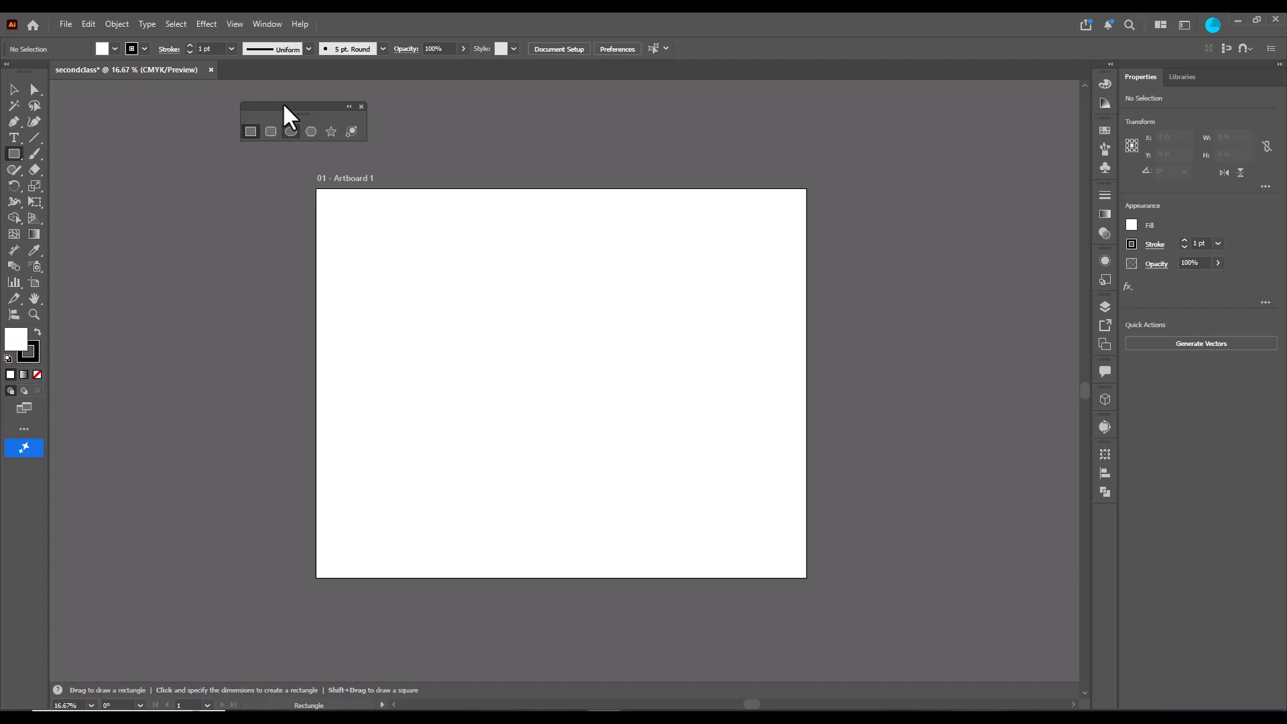
left_click_drag(284, 104, 232, 109)
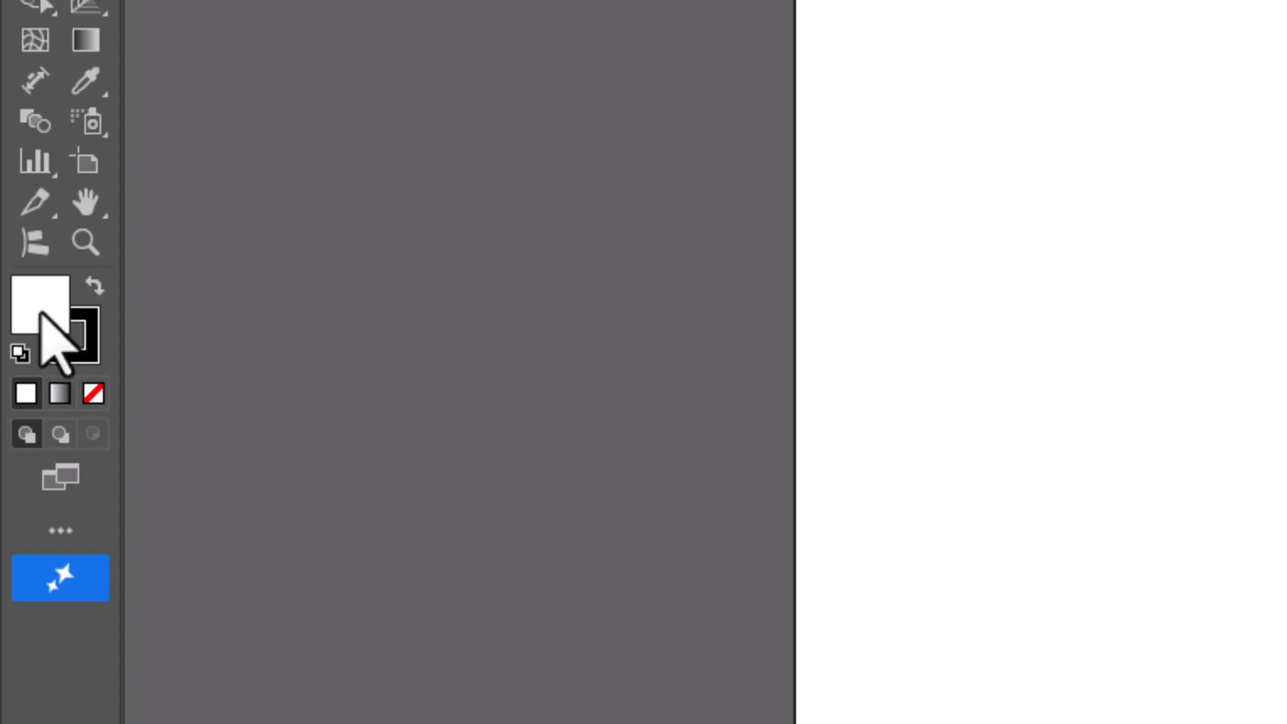
- Set the fill color to red (#e21a1a) in the Color Picker
double_click(42, 313)
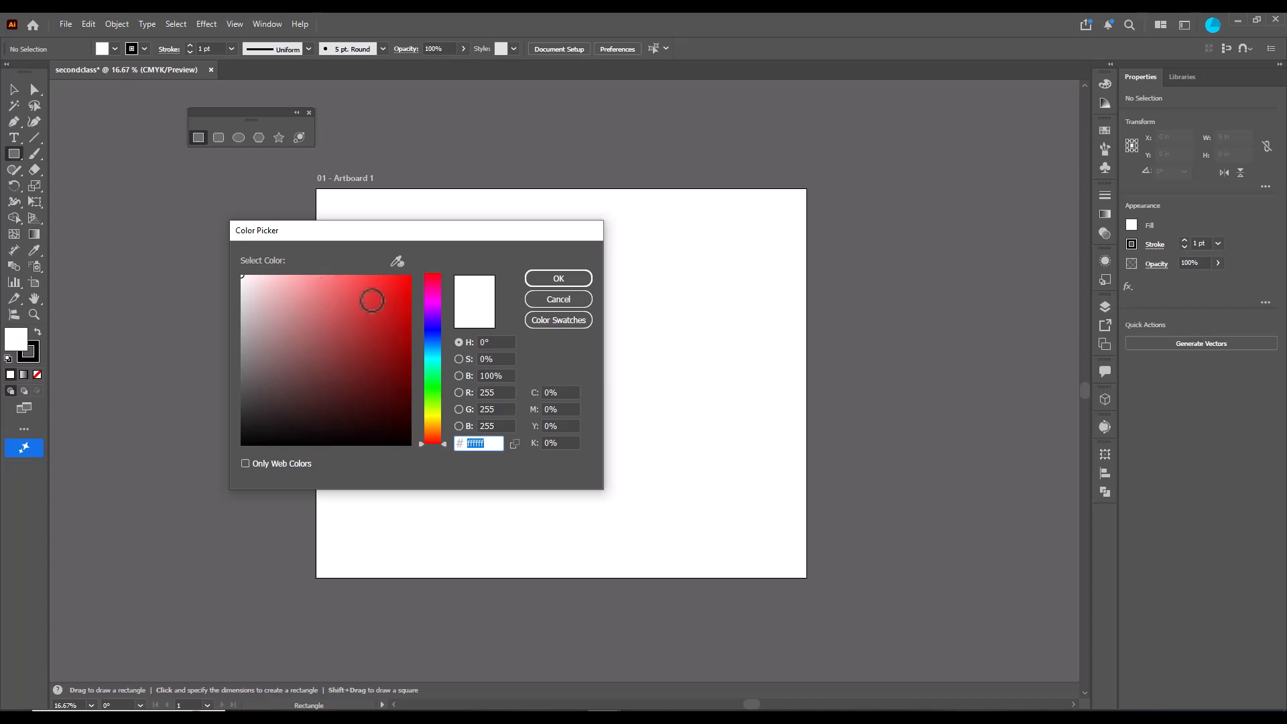
left_click_drag(371, 235, 347, 239)
left_click(369, 298)
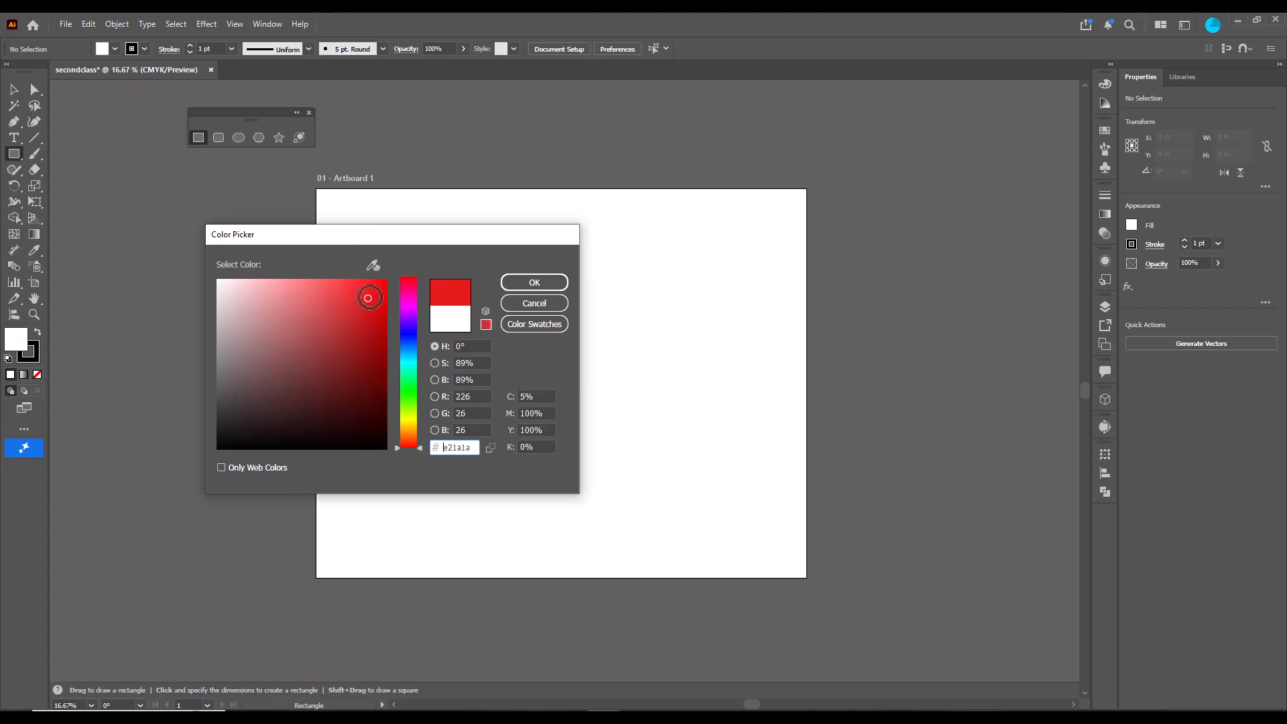
left_click(534, 287)
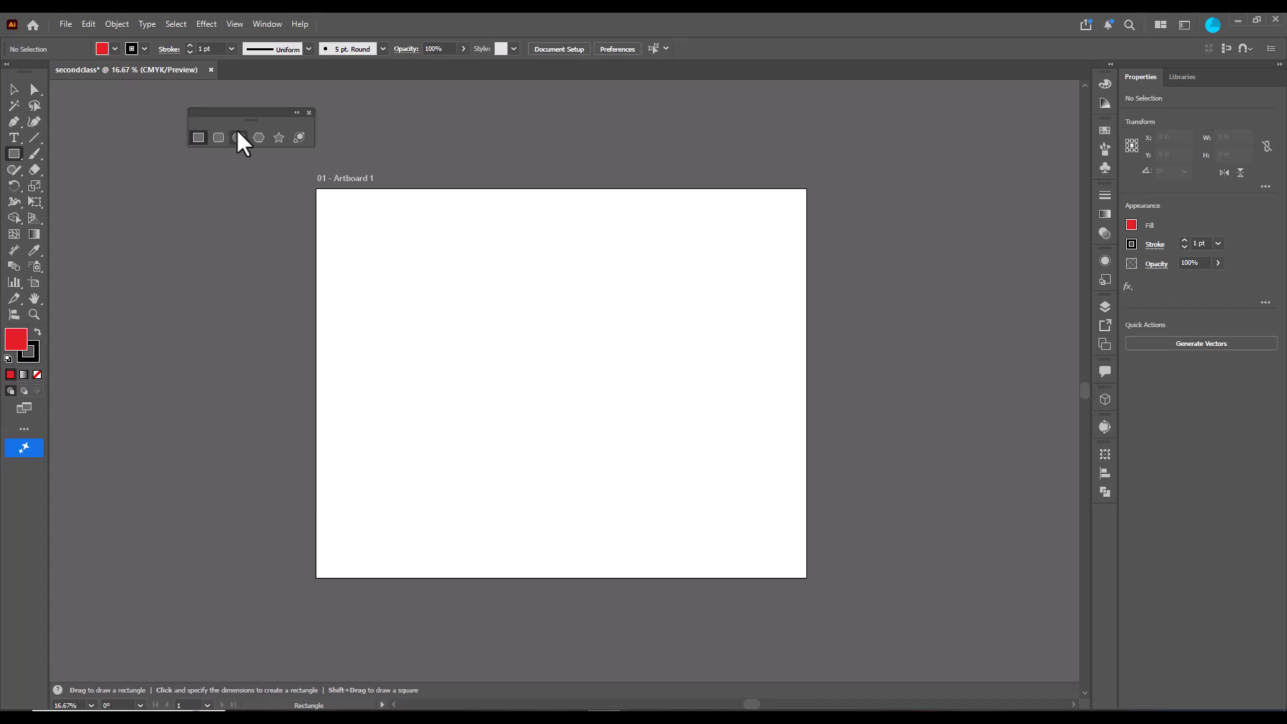
- Draw a red rectangle about 14.8 × 10.2 in on the artboard and delete it
left_click_drag(236, 115, 254, 118)
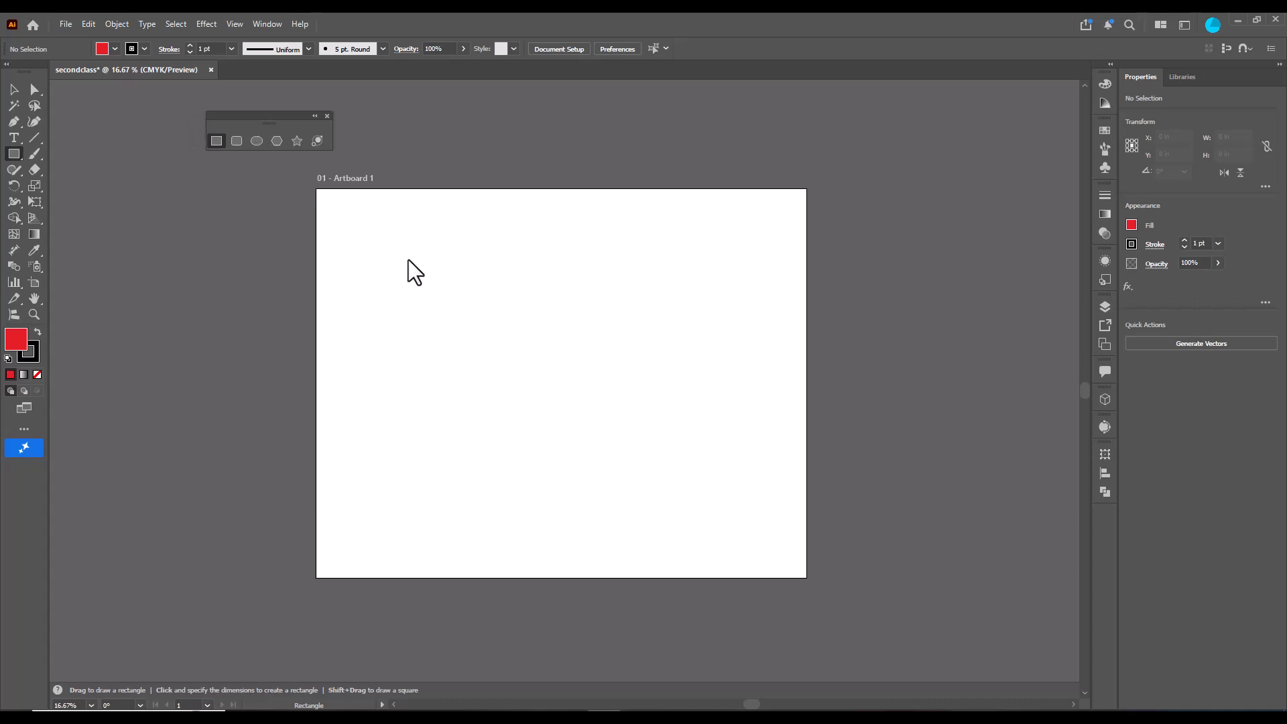
left_click_drag(376, 232, 545, 349)
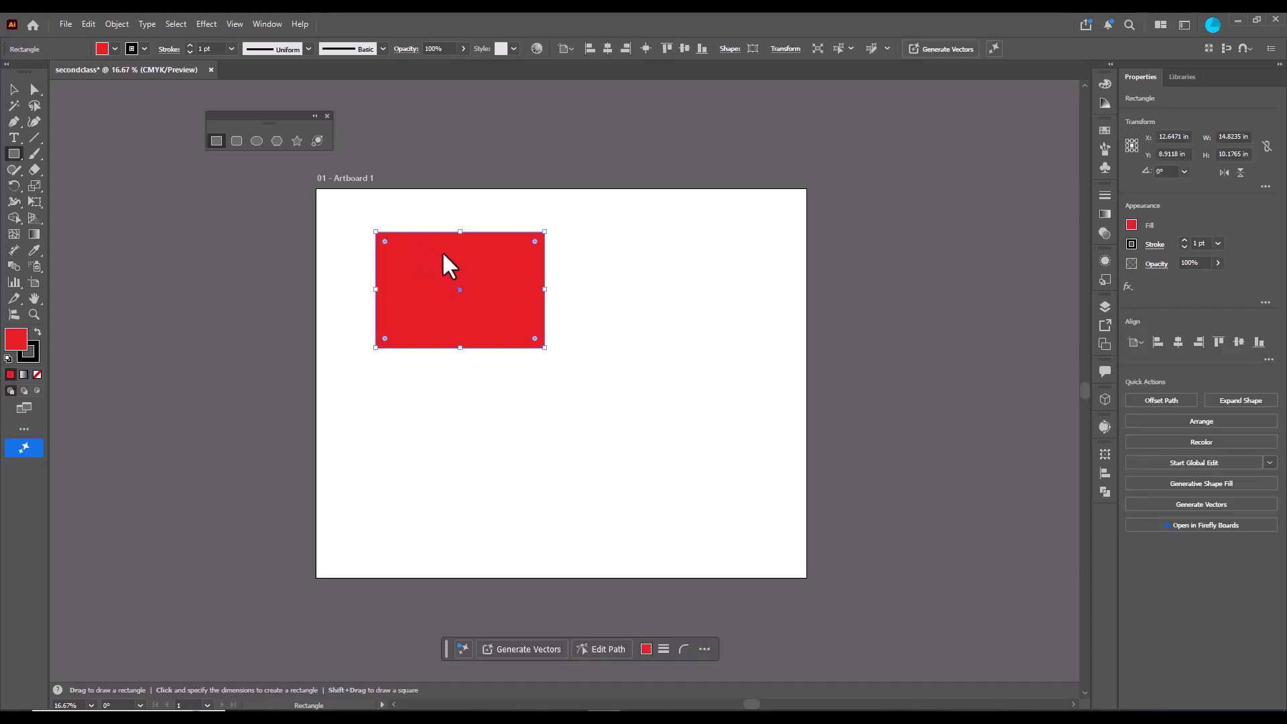
key("Delete")
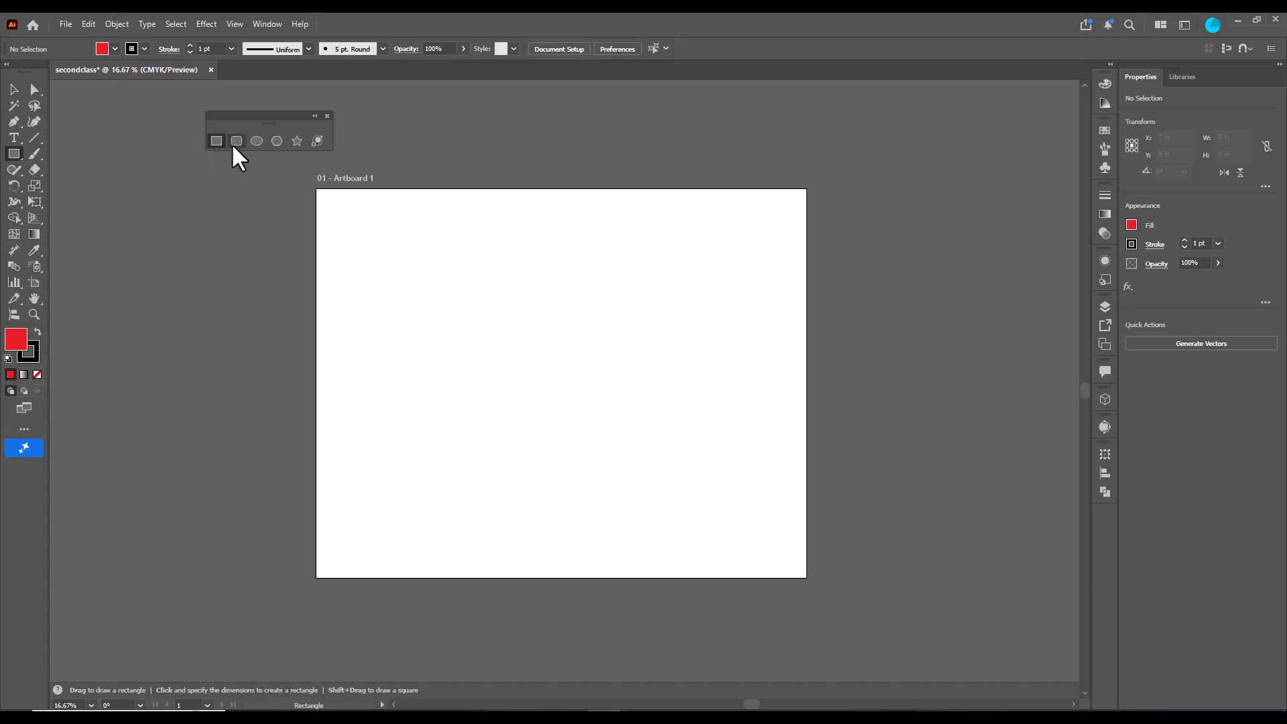
- Create a rectangle with exact dimensions of 20 in width and 10 in height on the artboard
left_click(457, 303)
left_click_drag(641, 314, 492, 261)
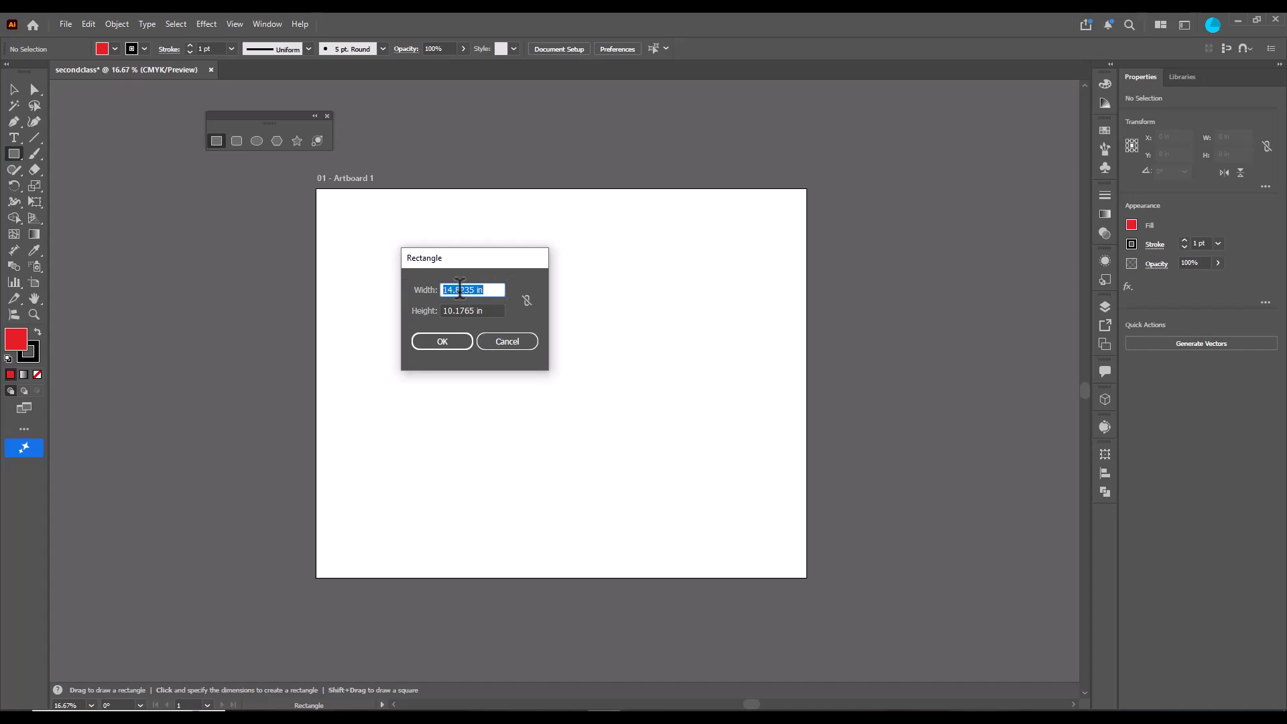
type("20")
key("Tab")
type("1")
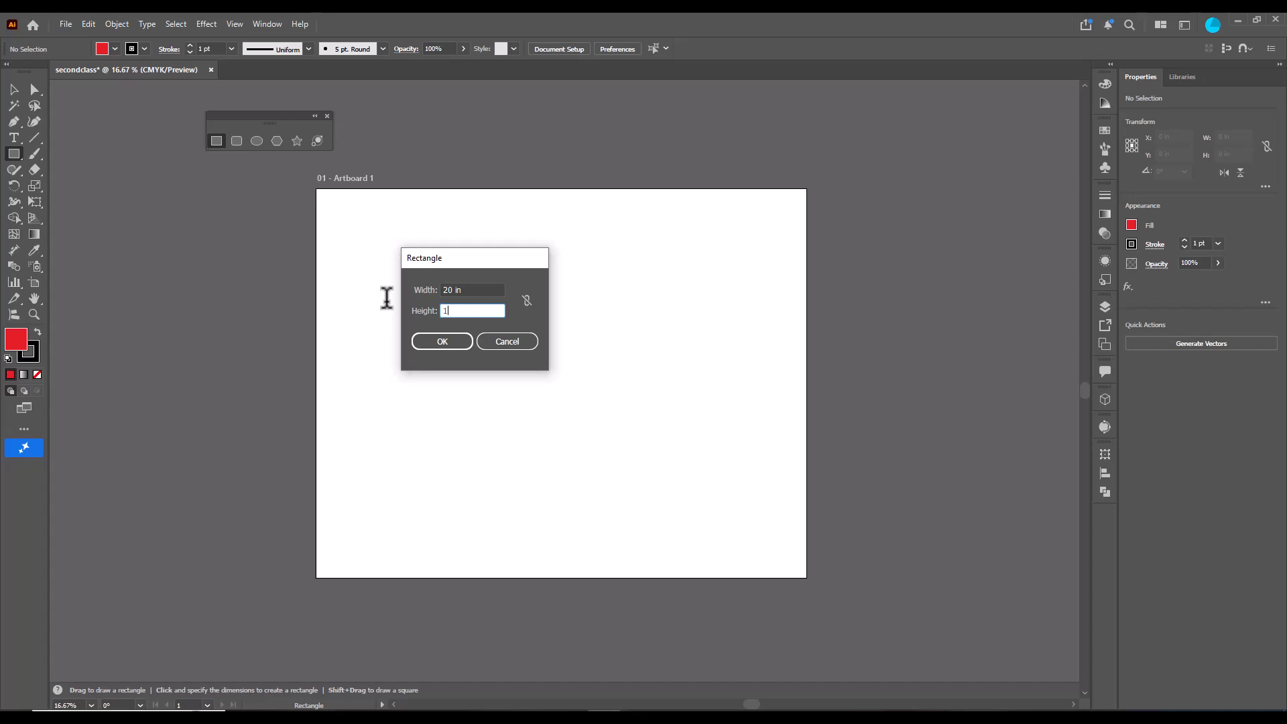
type("0")
left_click(485, 290)
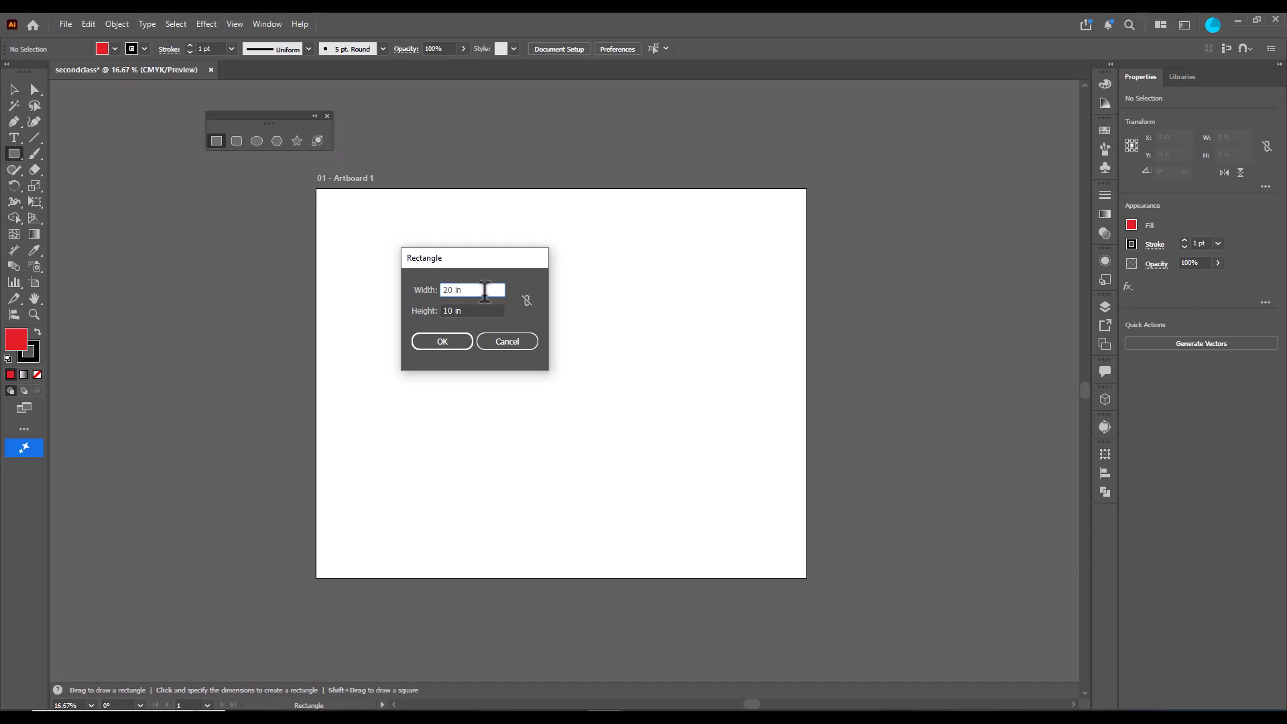
left_click(443, 341)
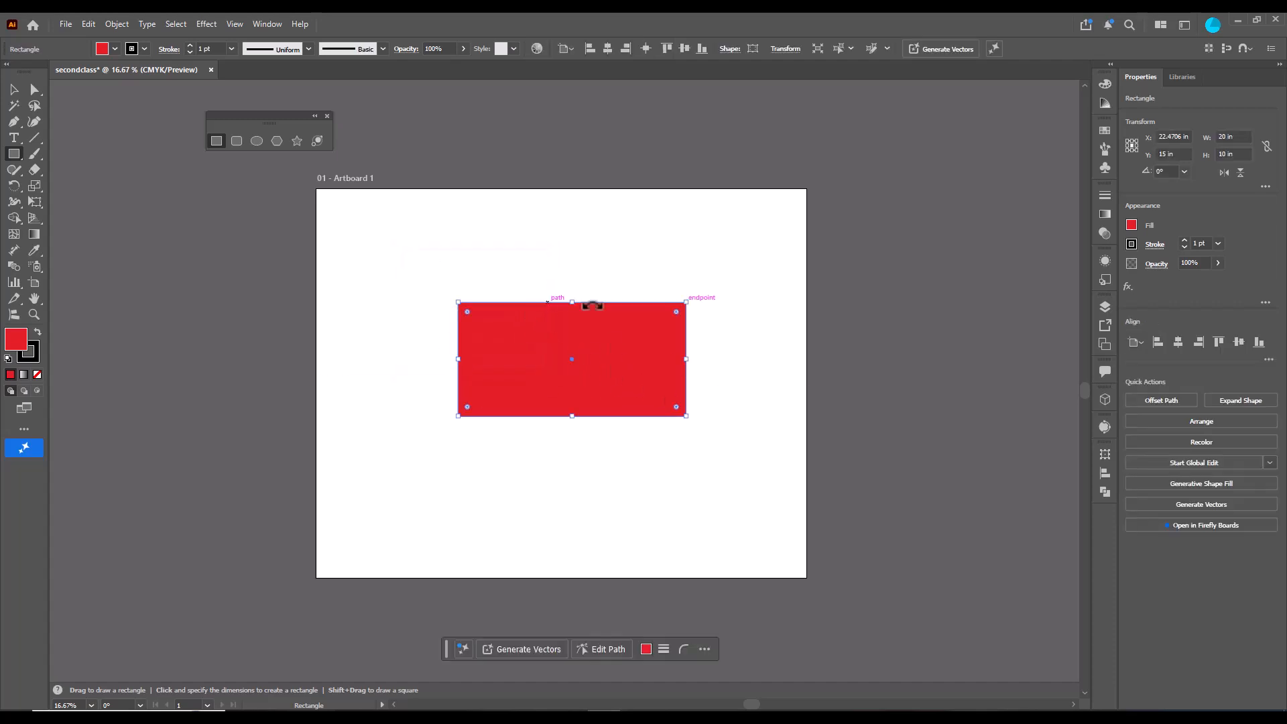
- Switch to the Selection tool and move the red rectangle slightly
left_click(14, 90)
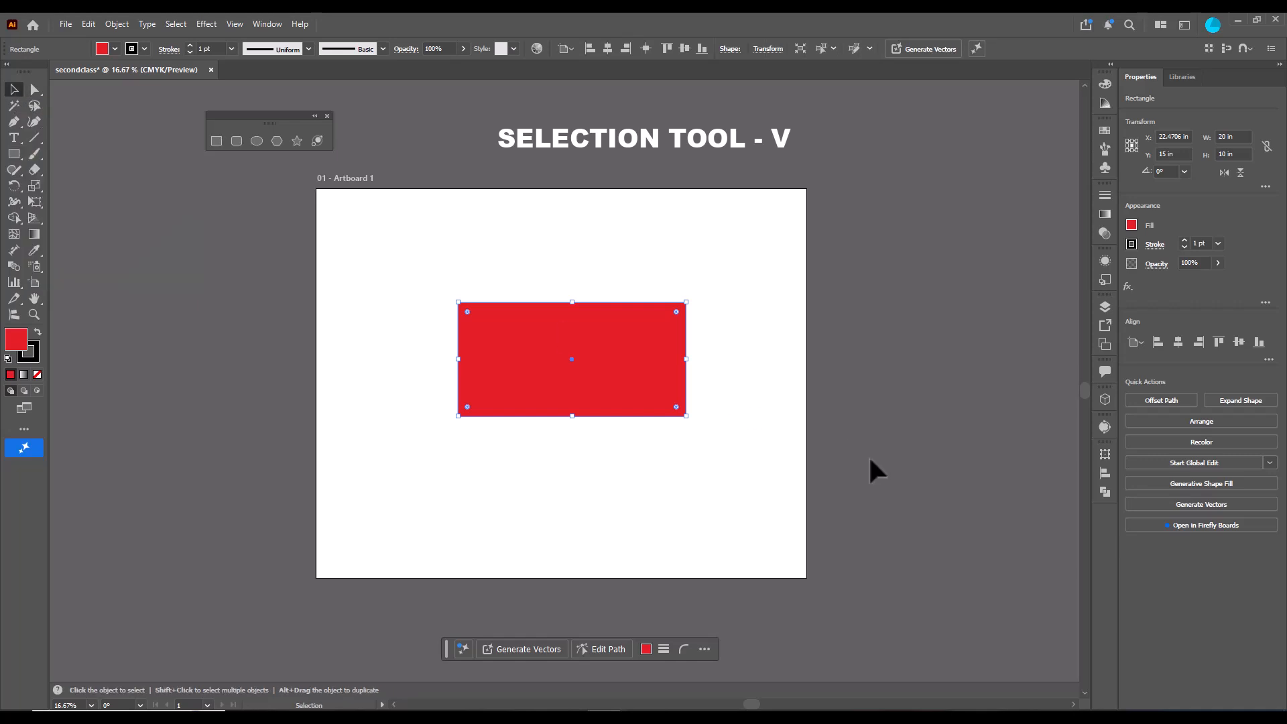
mouse_move(609, 357)
left_mouse_down()
mouse_move(741, 278)
mouse_move(472, 241)
mouse_move(482, 394)
mouse_move(704, 408)
mouse_move(445, 445)
mouse_move(655, 489)
mouse_move(681, 467)
mouse_move(646, 309)
mouse_move(441, 263)
mouse_move(635, 256)
mouse_move(584, 230)
mouse_move(173, 228)
mouse_move(236, 260)
mouse_move(500, 220)
mouse_move(638, 300)
mouse_move(580, 271)
mouse_move(600, 337)
mouse_move(595, 313)
mouse_move(565, 325)
mouse_move(563, 281)
mouse_move(639, 323)
mouse_move(613, 341)
left_mouse_up()
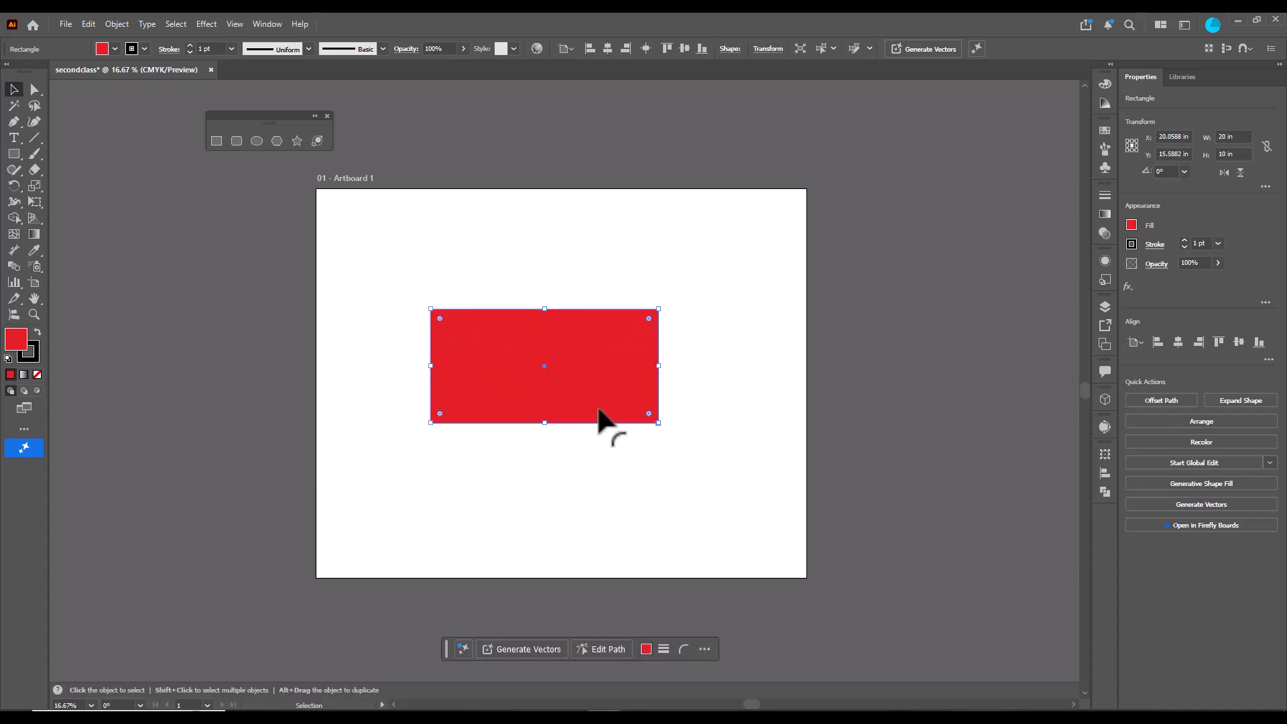
- Resize the red rectangle with its corner handles to about 29 × 18.8 in and reposition it on the artboard
left_click_drag(659, 309, 781, 229)
left_click_drag(430, 422, 347, 478)
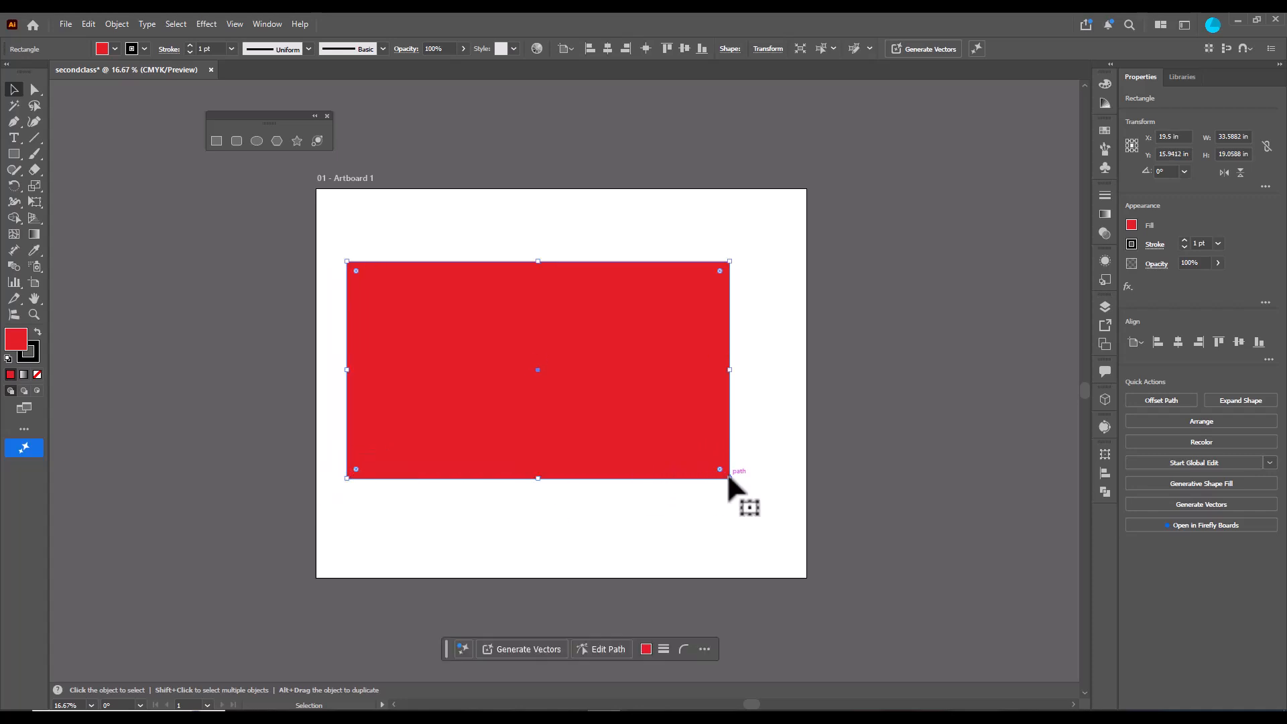
left_click_drag(729, 478, 698, 478)
left_click_drag(627, 321, 673, 341)
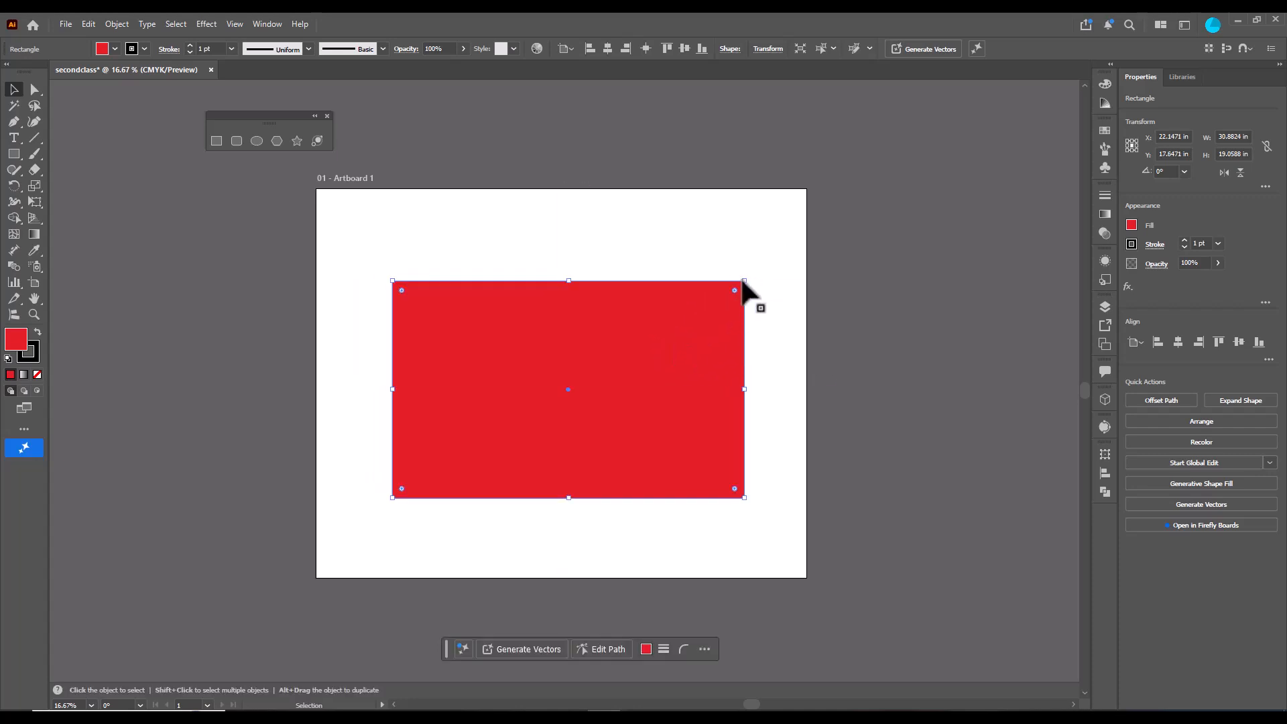
mouse_move(744, 280)
left_mouse_down()
mouse_move(563, 368)
mouse_move(752, 275)
mouse_move(586, 352)
mouse_move(702, 299)
mouse_move(594, 373)
mouse_move(710, 295)
mouse_move(575, 368)
mouse_move(762, 261)
mouse_move(722, 284)
left_mouse_up()
left_click_drag(722, 497, 735, 534)
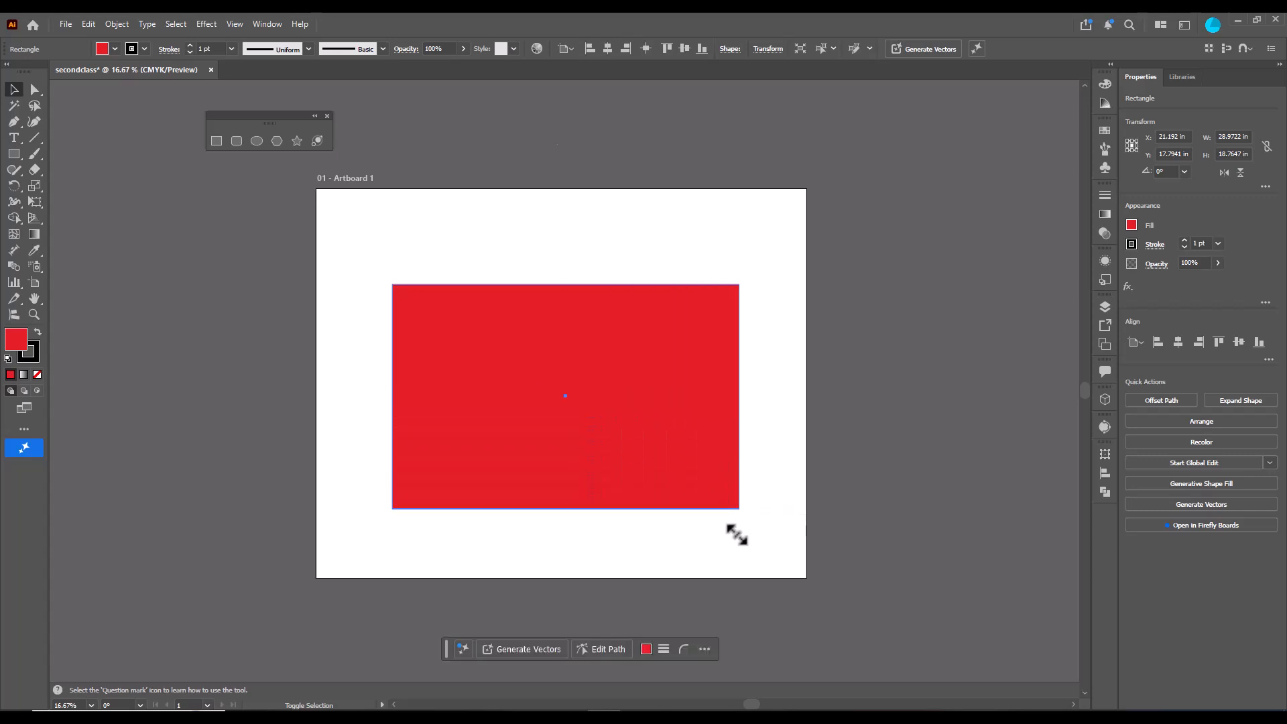
- Scale the rectangle down from its corners to about 22.3 × 15.5 in
left_click_drag(392, 284, 534, 320)
left_click_drag(667, 345, 643, 341)
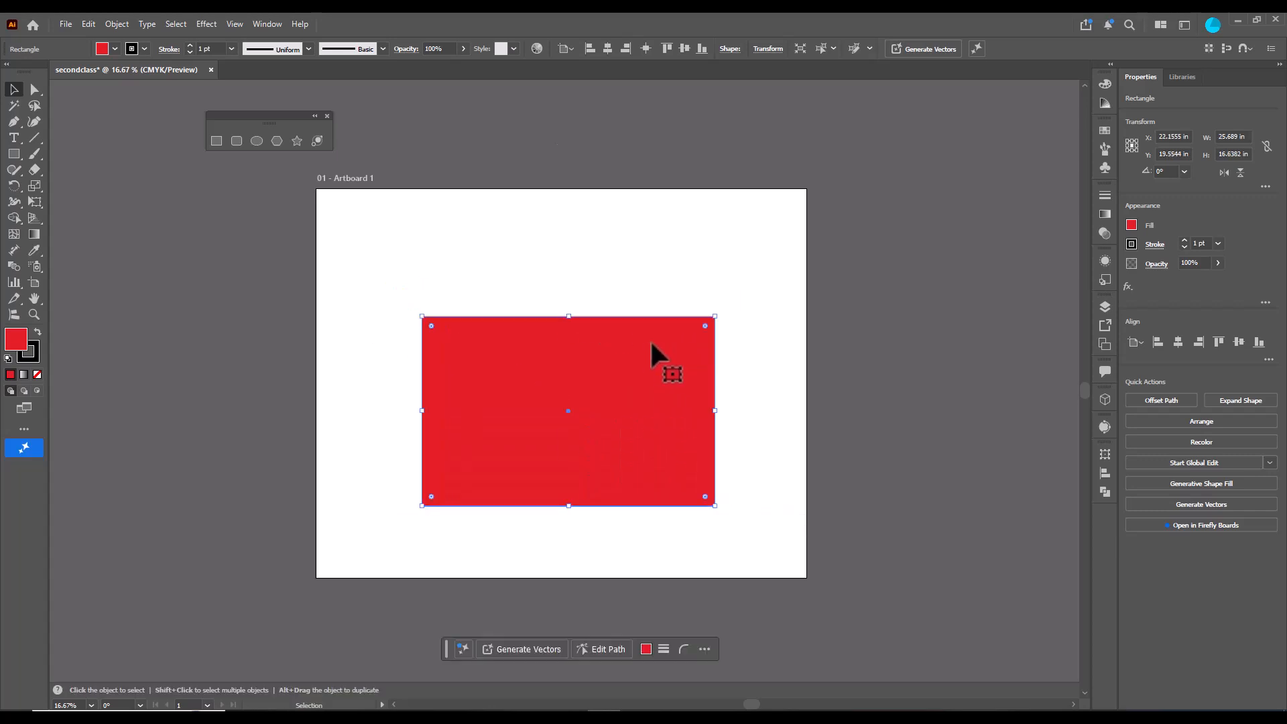
mouse_move(716, 319)
left_mouse_down()
mouse_move(752, 286)
mouse_move(646, 348)
mouse_move(700, 325)
left_mouse_up()
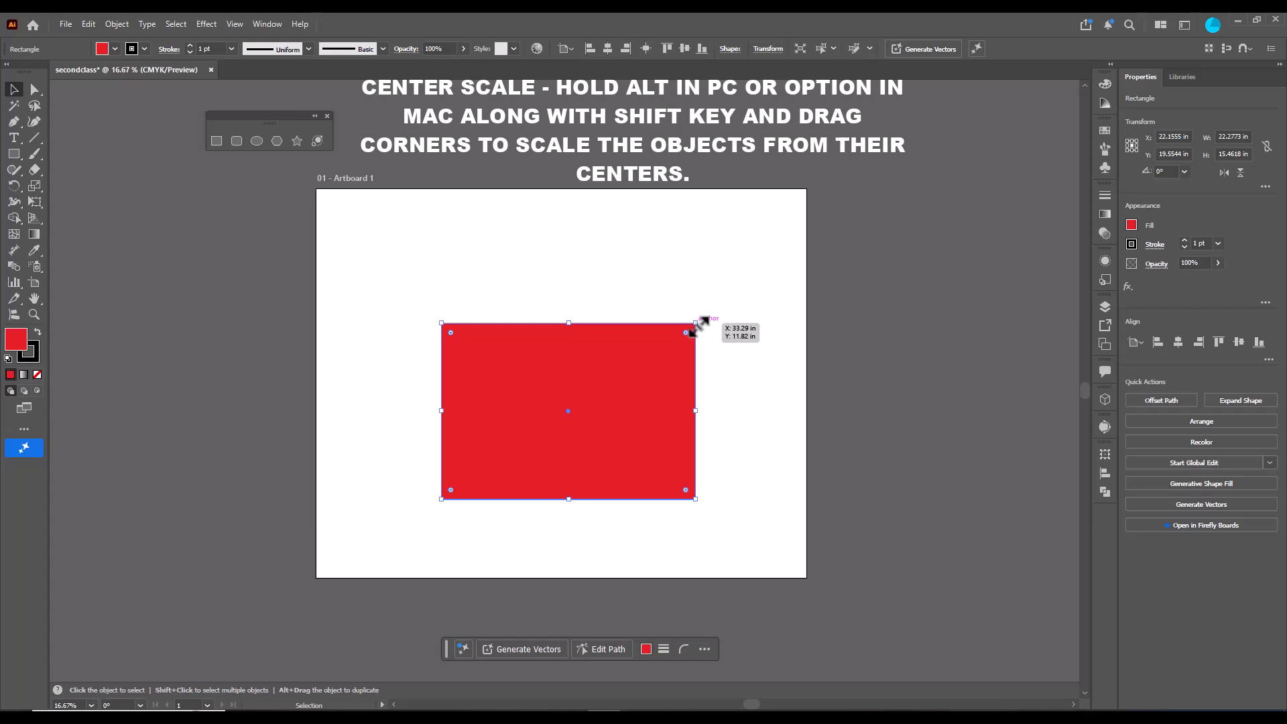
- Scale the rectangle proportionally from its center to about 20 × 13.9 in and nudge it into place
mouse_move(697, 325)
left_mouse_down()
mouse_move(738, 288)
mouse_move(641, 348)
mouse_move(764, 280)
mouse_move(629, 368)
mouse_move(742, 289)
mouse_move(629, 368)
mouse_move(735, 279)
mouse_move(657, 347)
mouse_move(726, 282)
mouse_move(684, 302)
mouse_move(698, 290)
mouse_move(659, 341)
mouse_move(722, 290)
mouse_move(679, 330)
mouse_move(713, 308)
left_mouse_up()
left_click_drag(712, 509, 681, 490)
left_click_drag(599, 411, 551, 381)
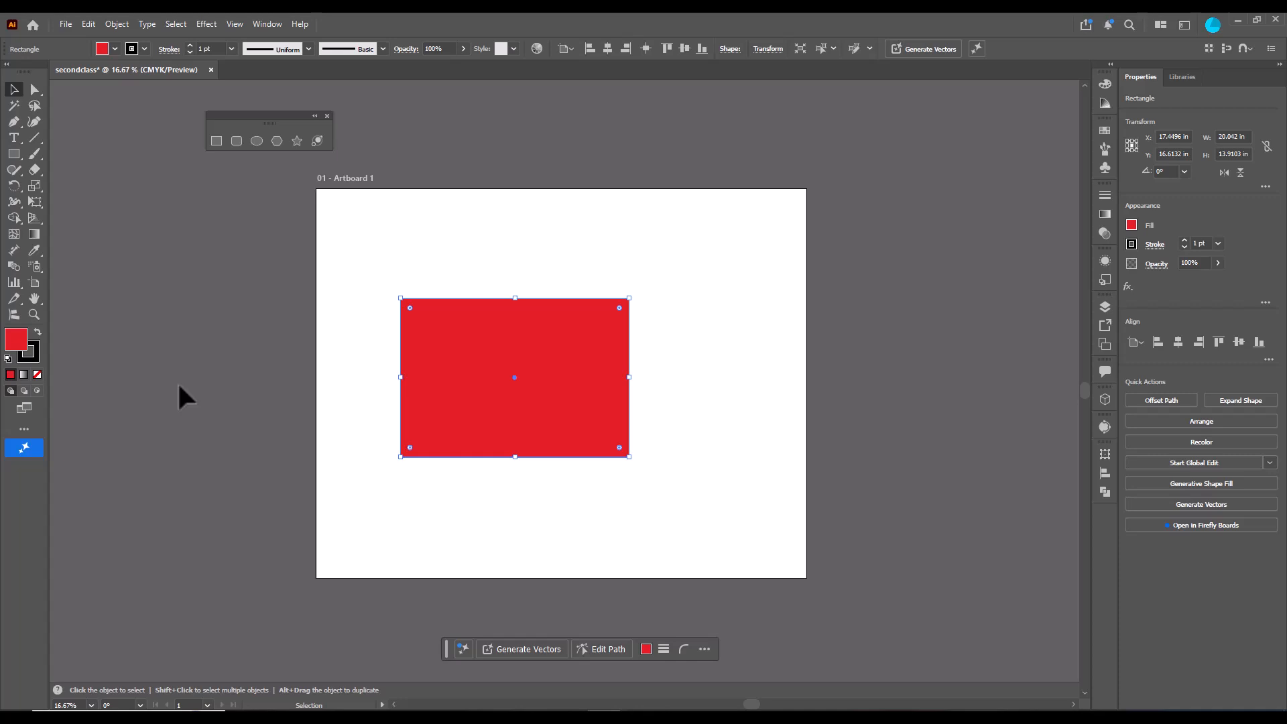
left_click_drag(512, 353, 503, 352)
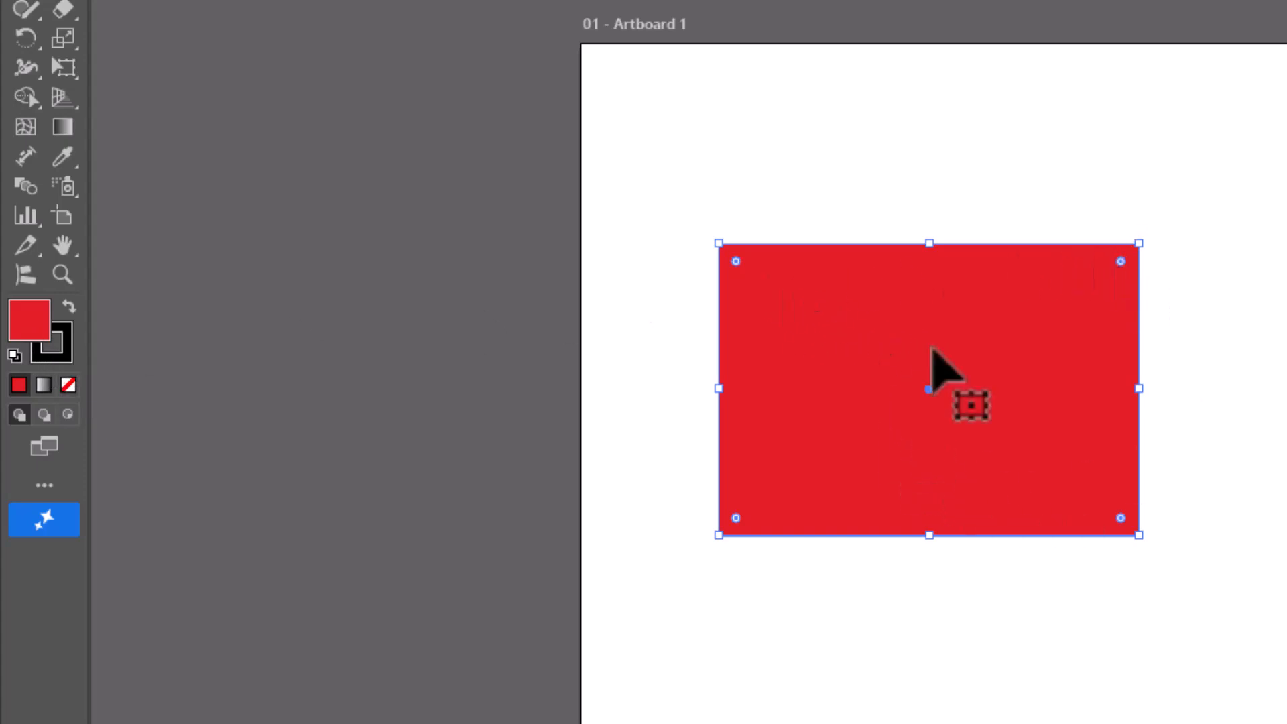
- Select the rectangle and increase its stroke weight to 31 pt
left_click(1247, 320)
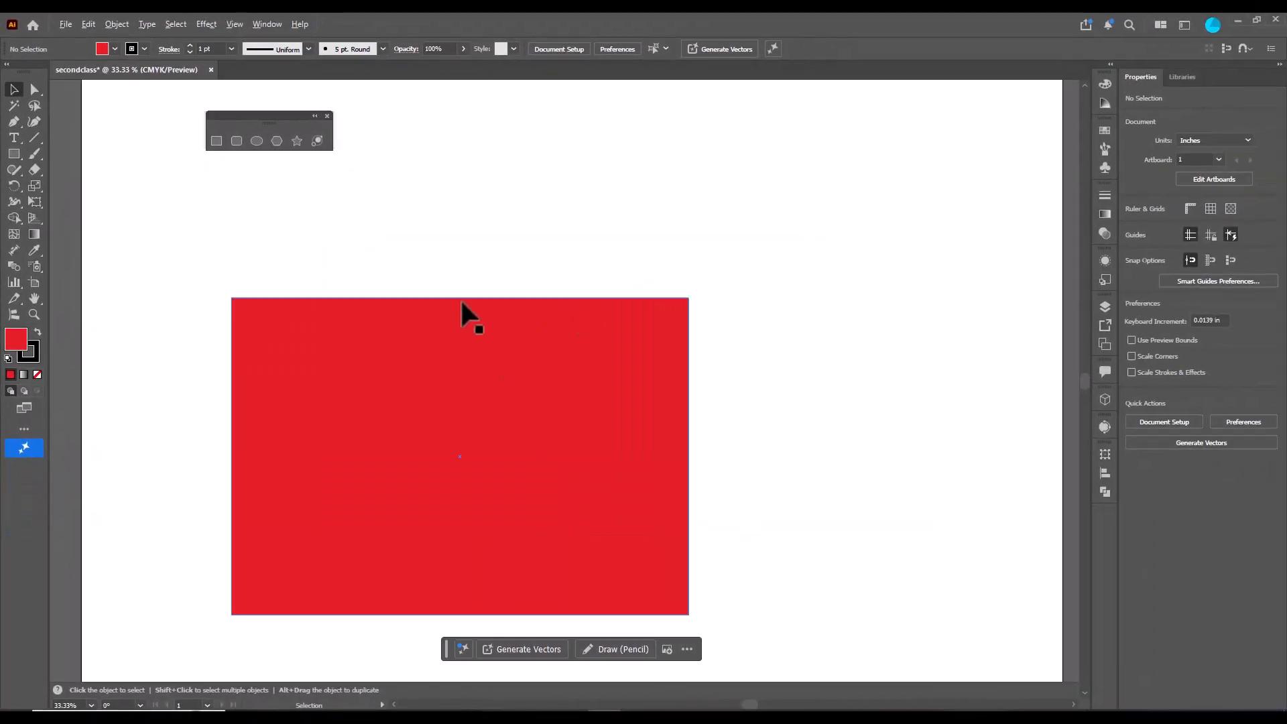
scroll(669, 368, "down", 1)
left_click(617, 372)
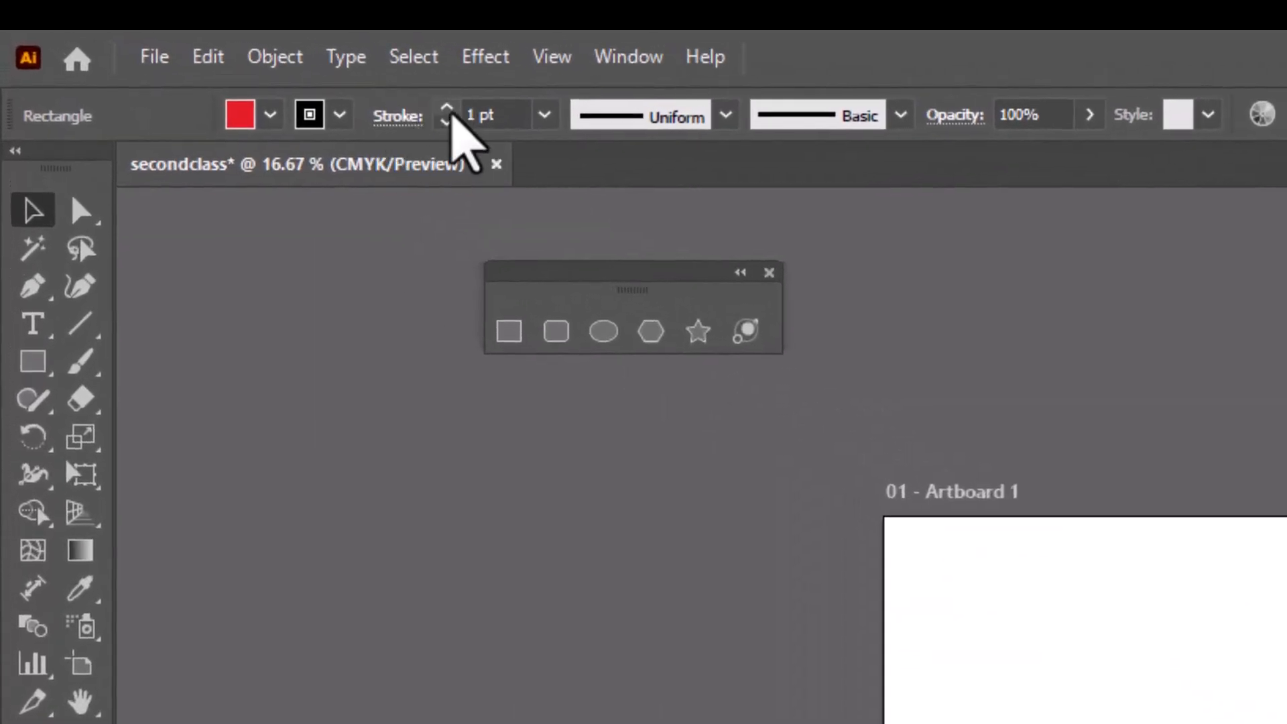
left_click(447, 109)
left_click(447, 109)
left_click(447, 109)
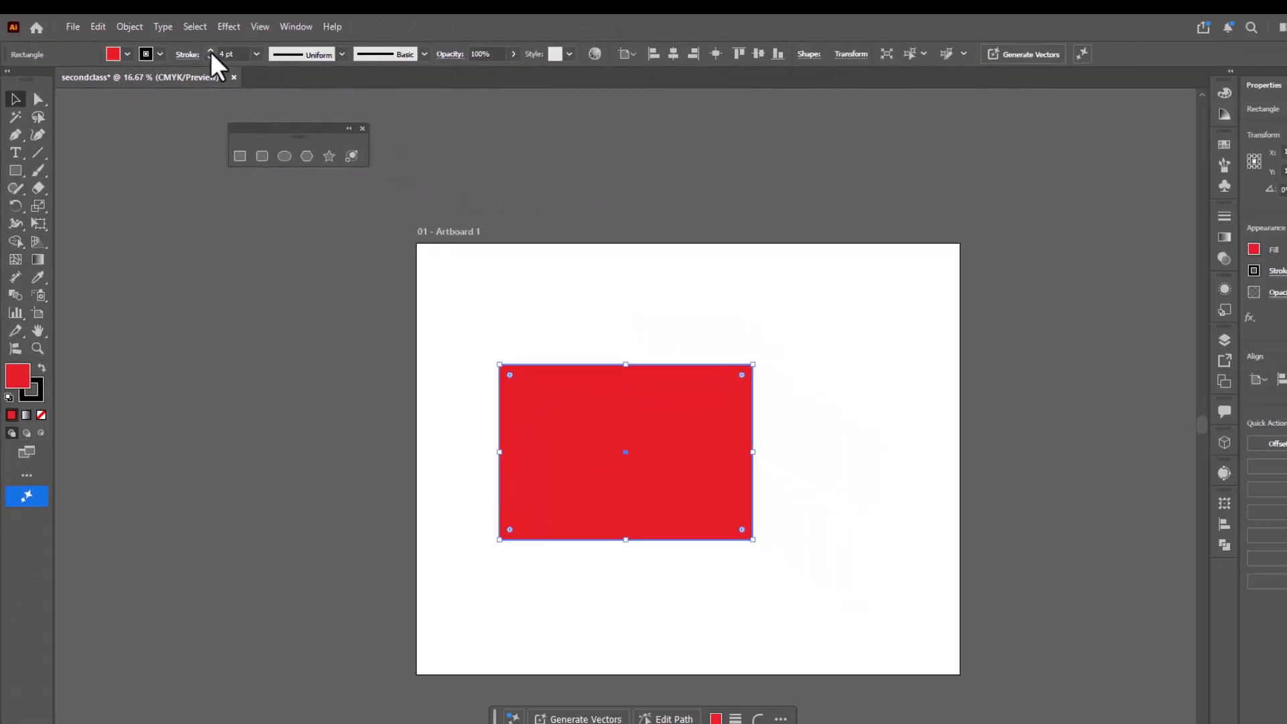
left_click(447, 109)
left_click(447, 110)
left_click(448, 109)
left_click(447, 109)
left_click(189, 46)
left_click(190, 45)
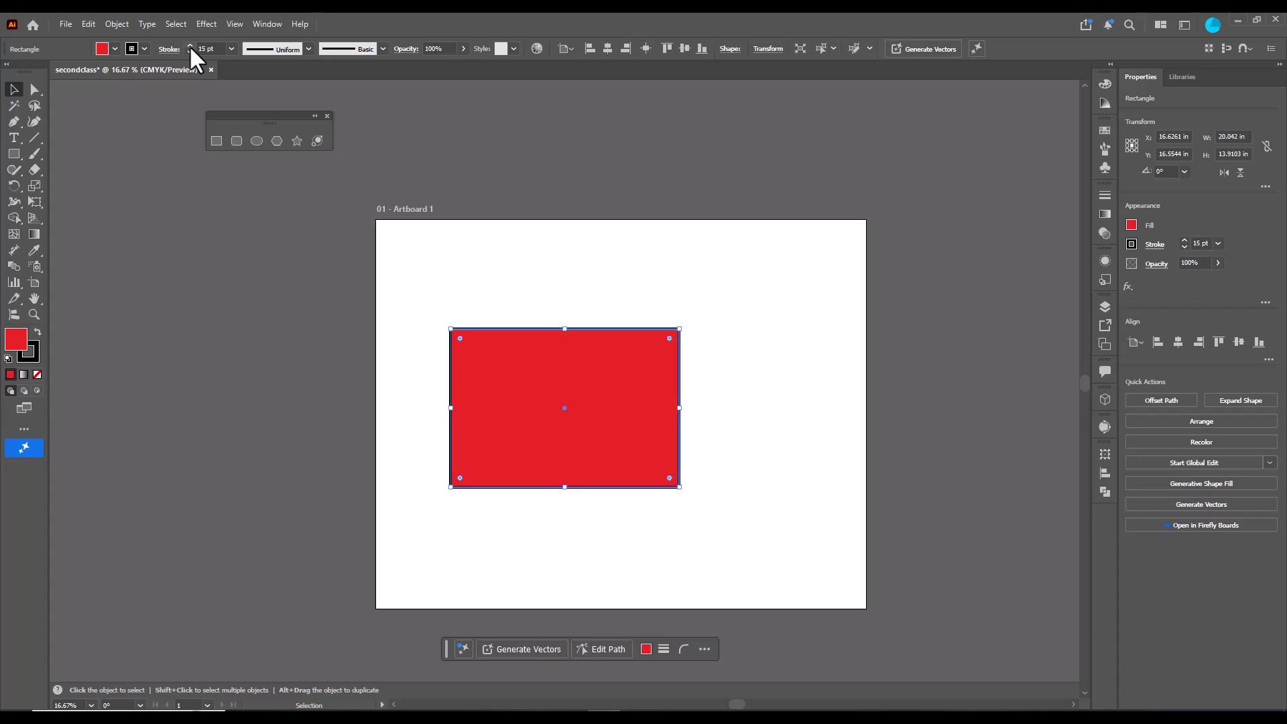
left_click(189, 45)
left_click(190, 45)
left_click(190, 46)
left_click(190, 45)
left_click(189, 46)
left_click(189, 46)
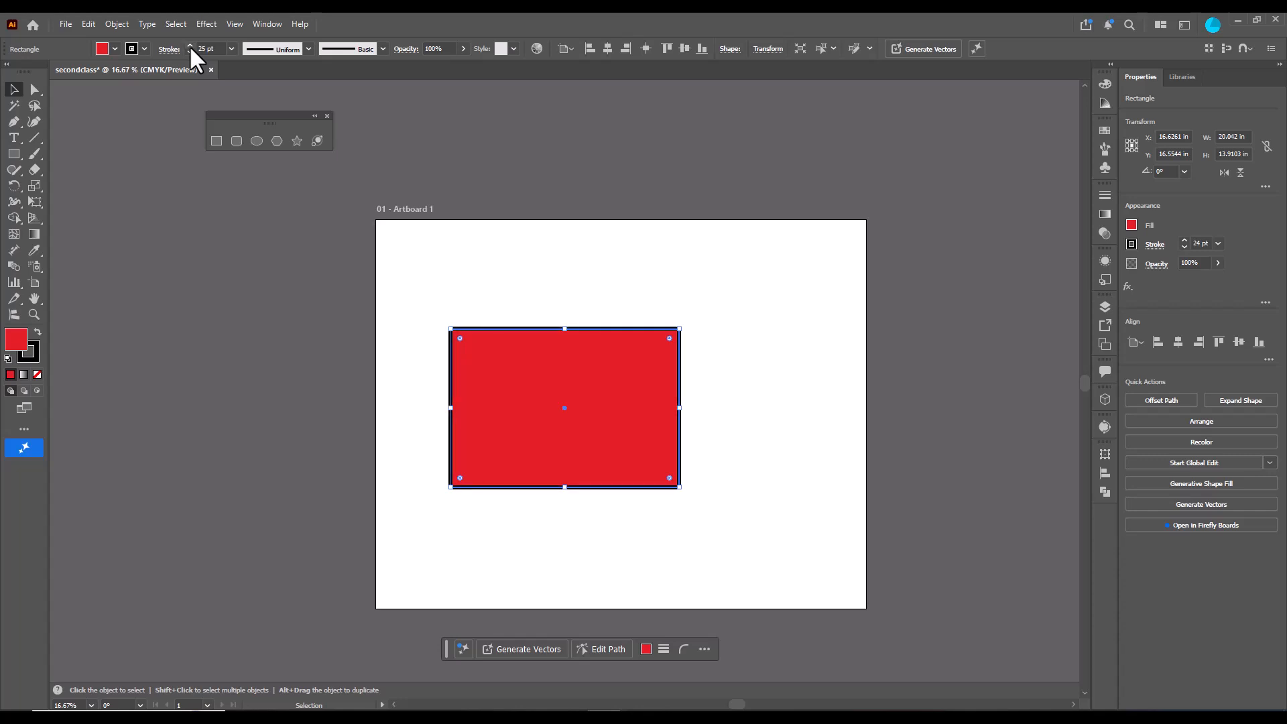
left_click(189, 46)
left_click(189, 45)
left_click(189, 46)
left_click(190, 45)
left_click(189, 45)
left_click(189, 45)
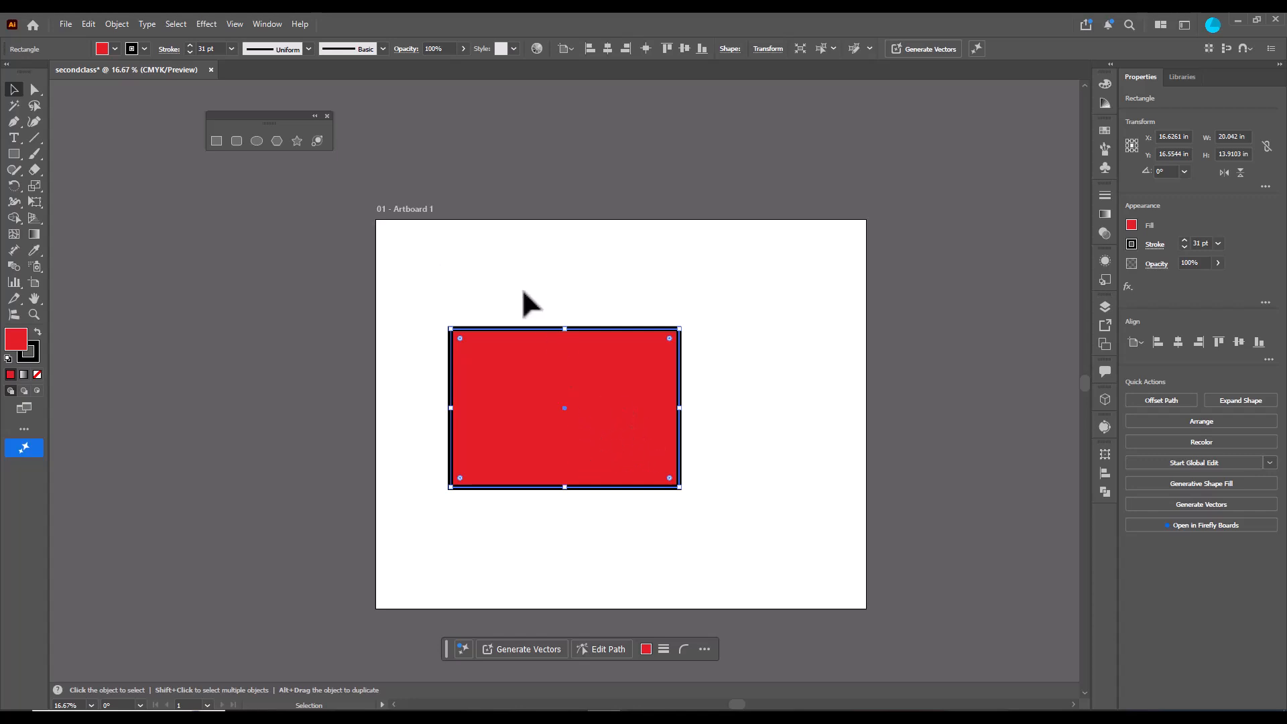
- Move the rectangle toward the upper left of the artboard
left_click_drag(640, 391, 638, 379)
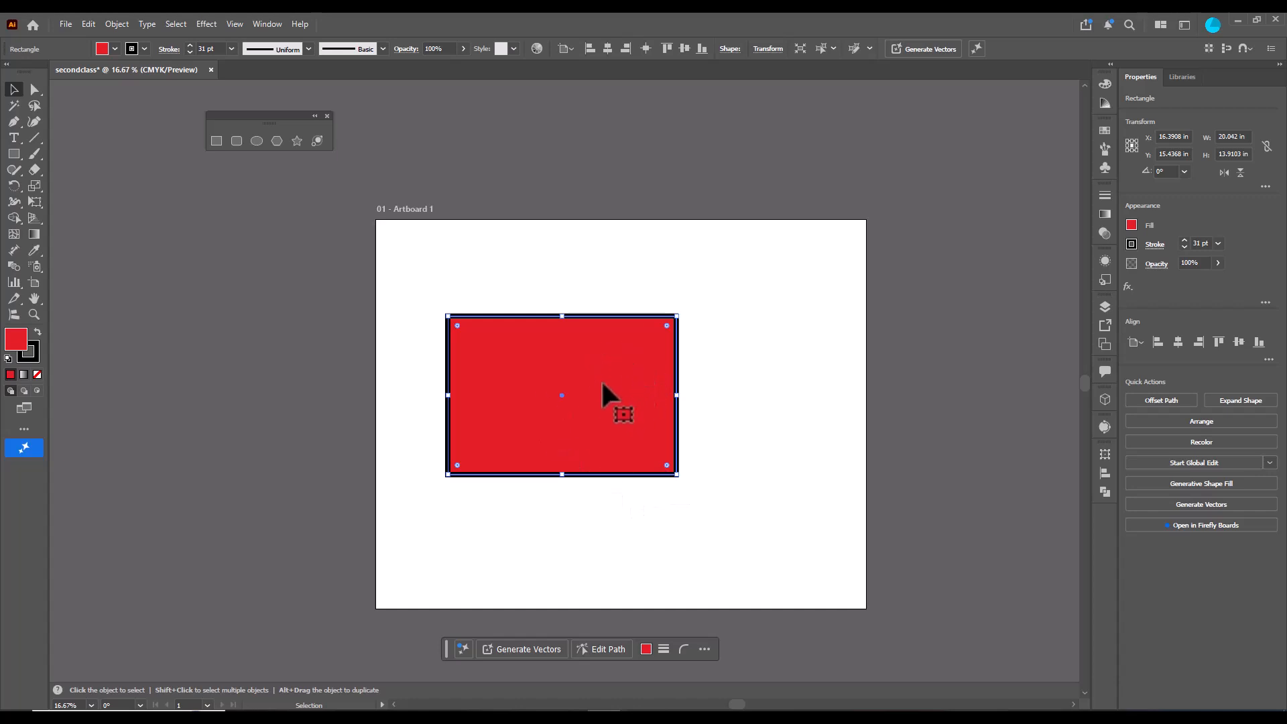
left_click_drag(601, 379, 594, 384)
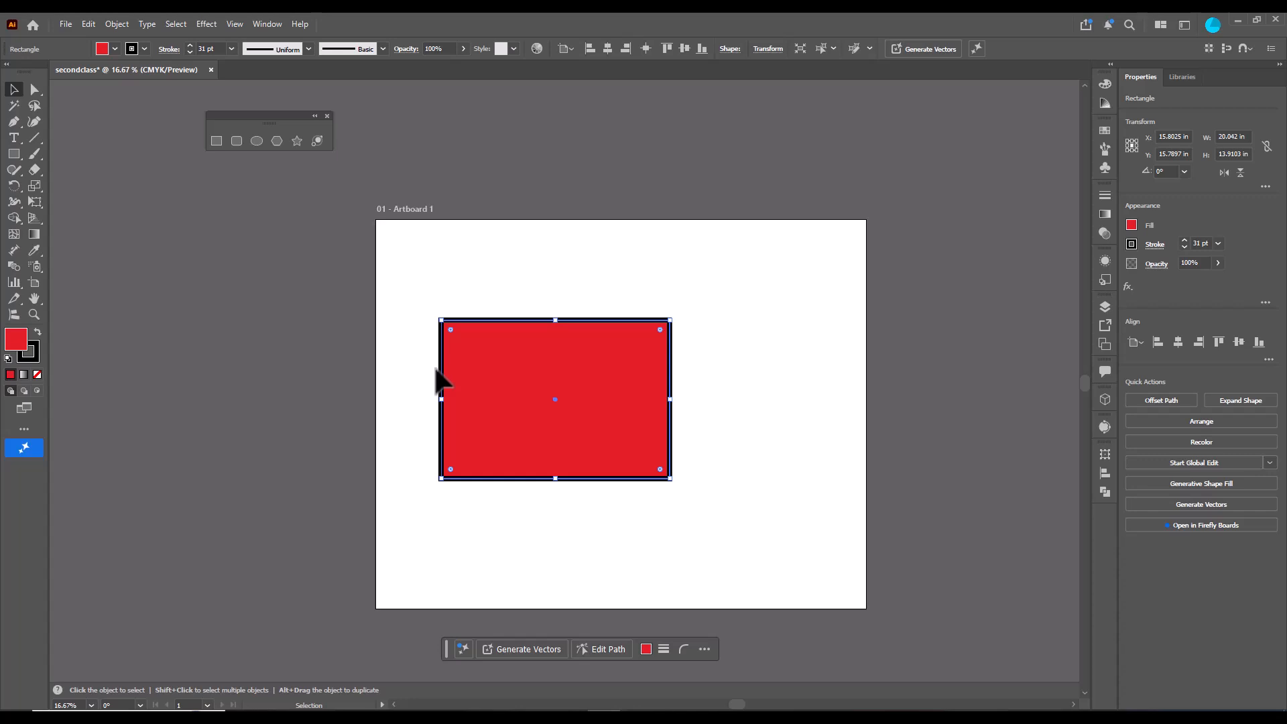
left_click_drag(578, 336, 565, 298)
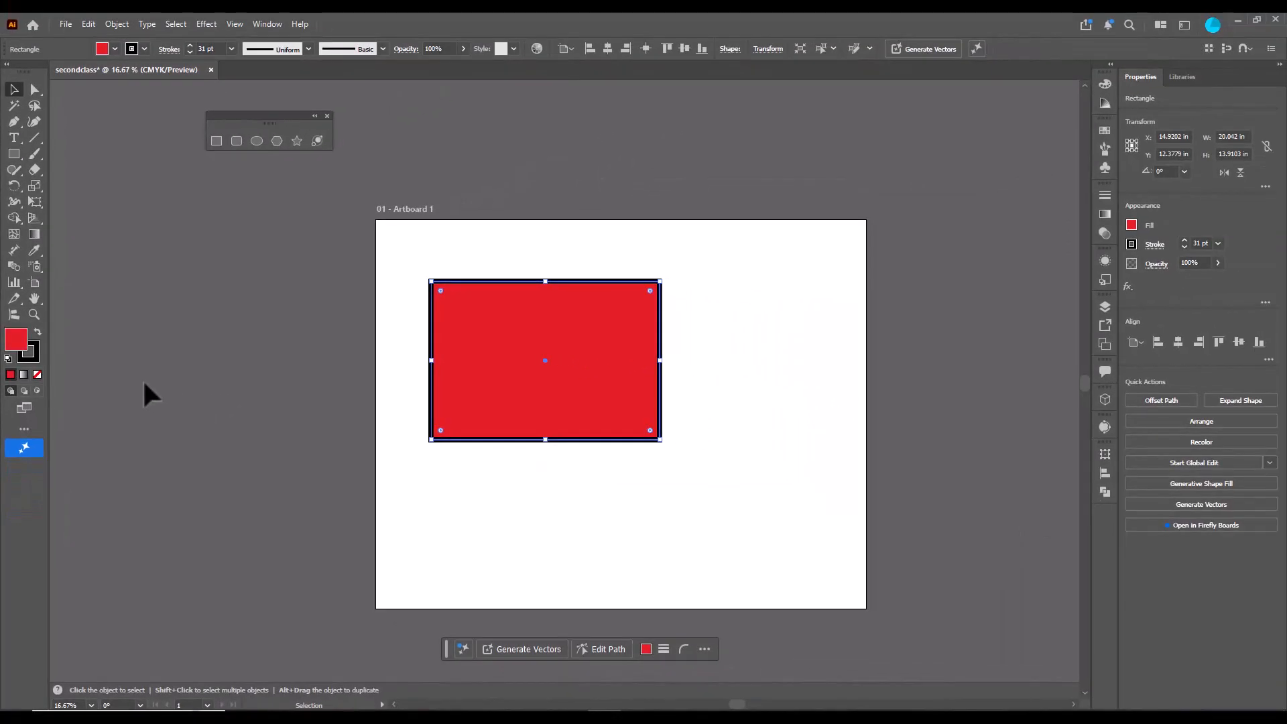
- Set the rectangle's fill to none and restore its red fill
key("slash")
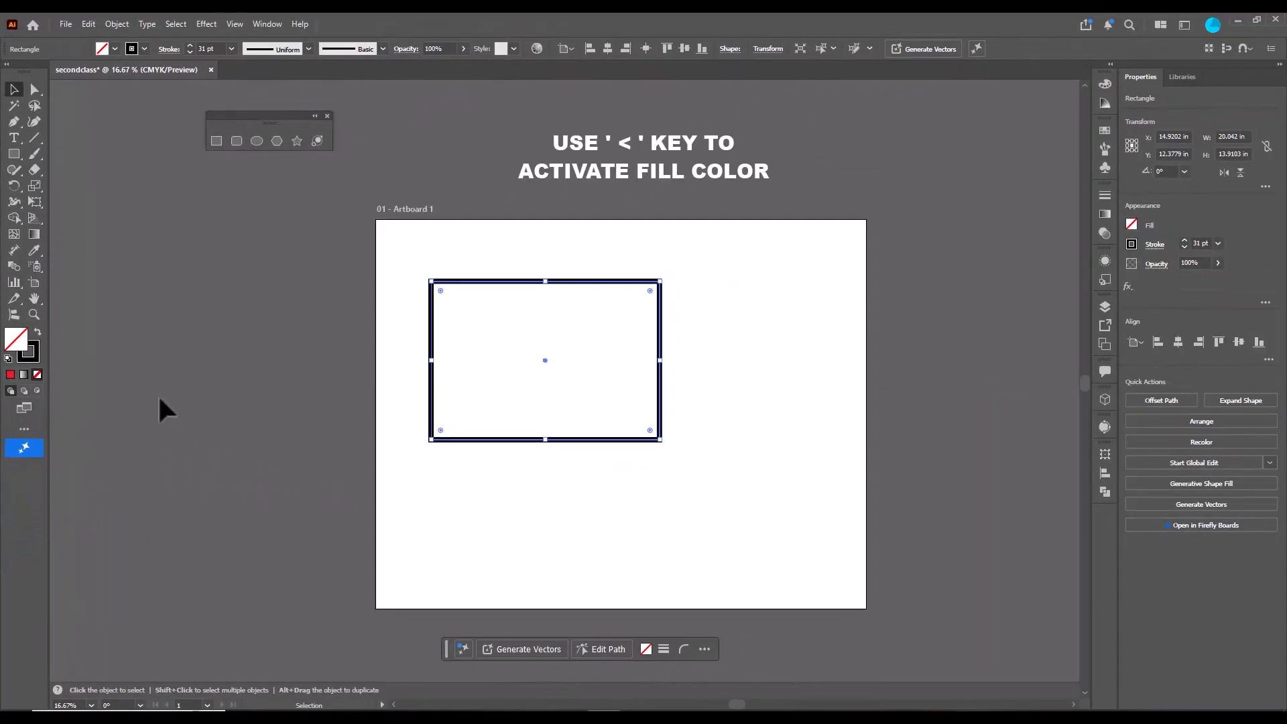
key("less")
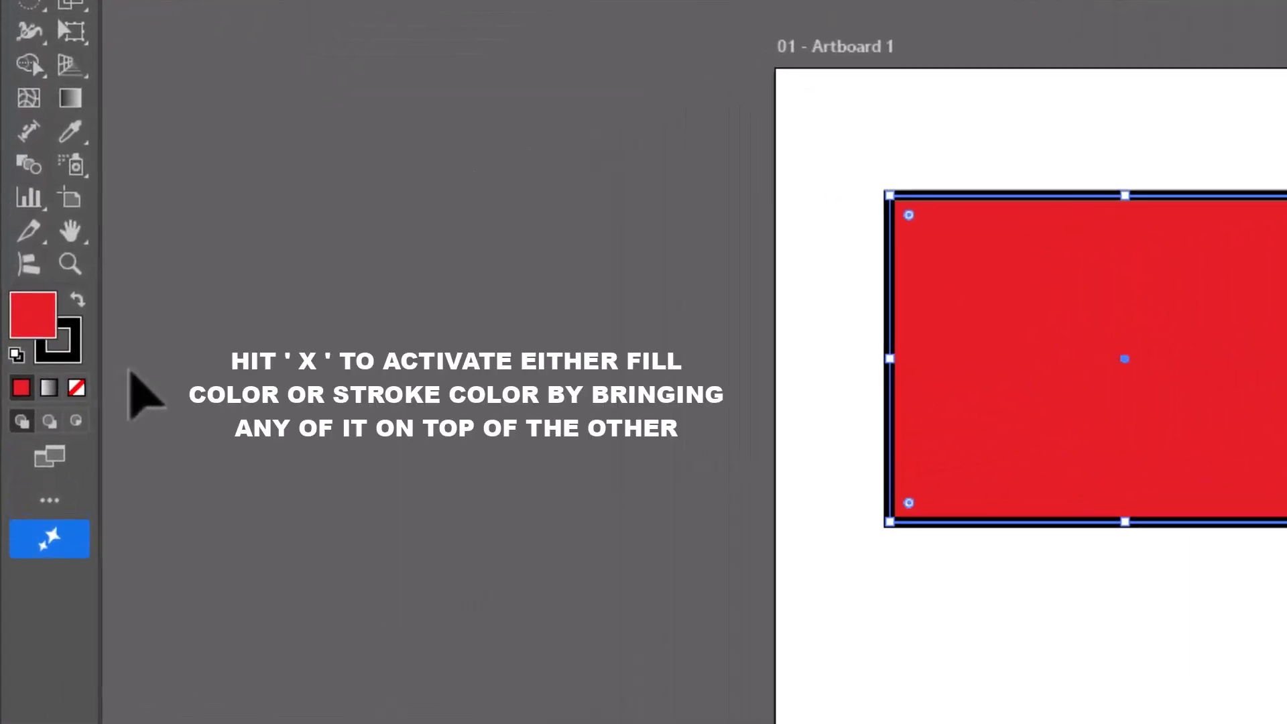
- Make the stroke active and set the rectangle's stroke to none, then reselect the rectangle
key("x")
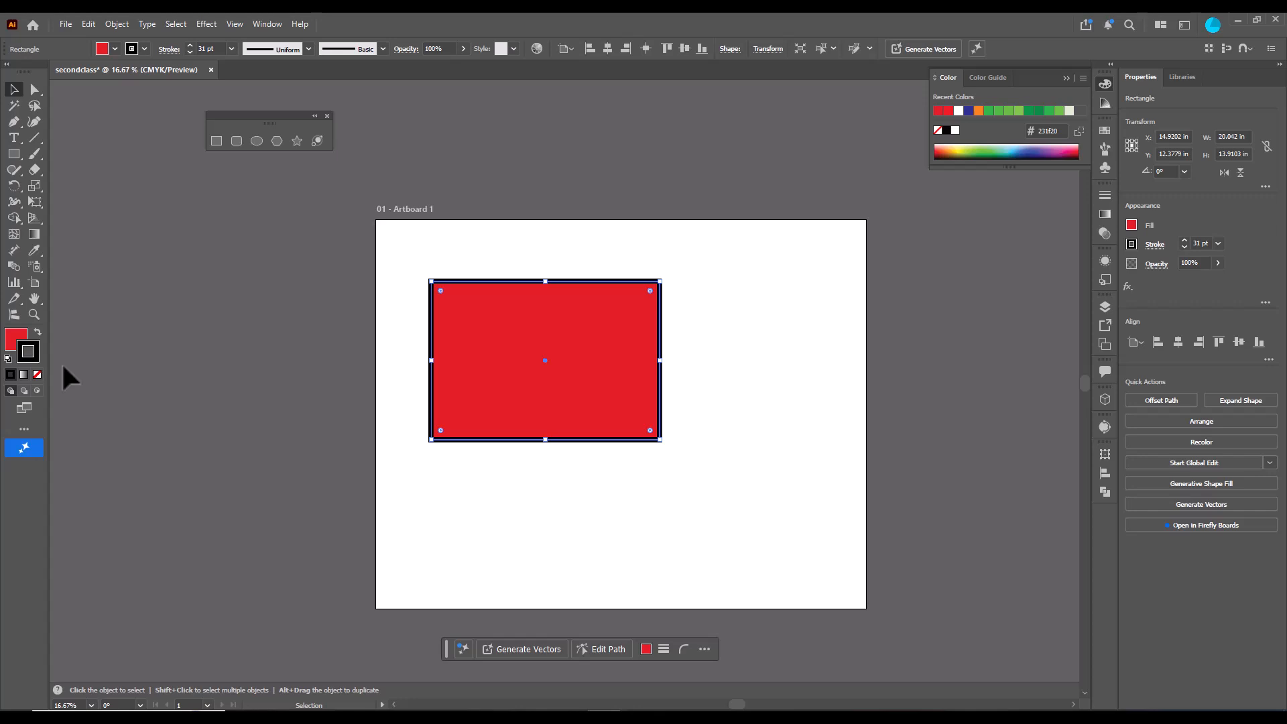
key("slash")
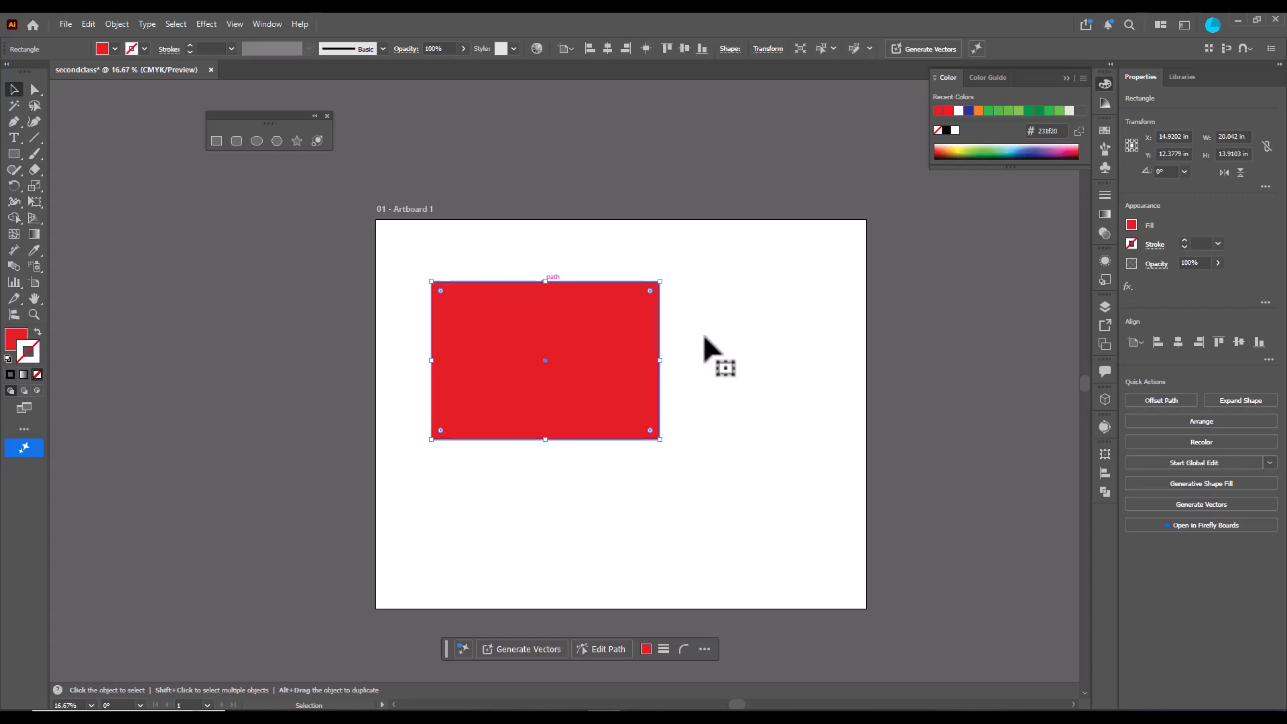
left_click(729, 388)
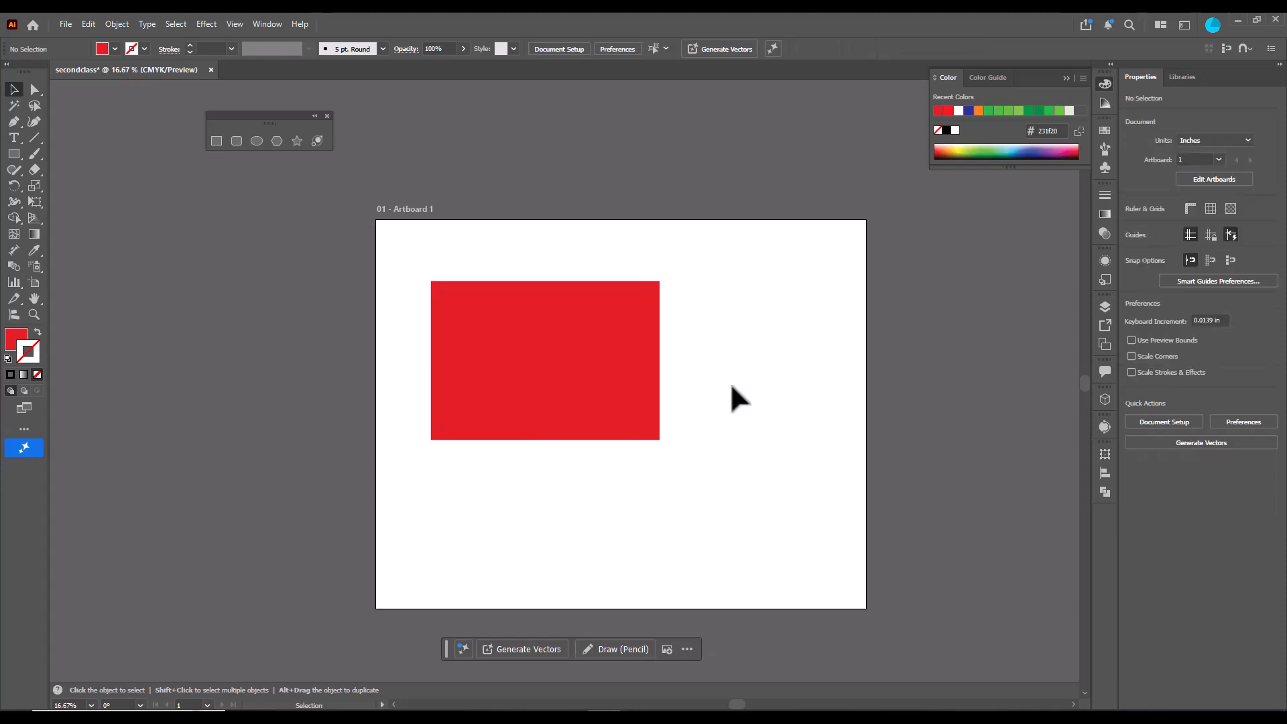
left_click(613, 378)
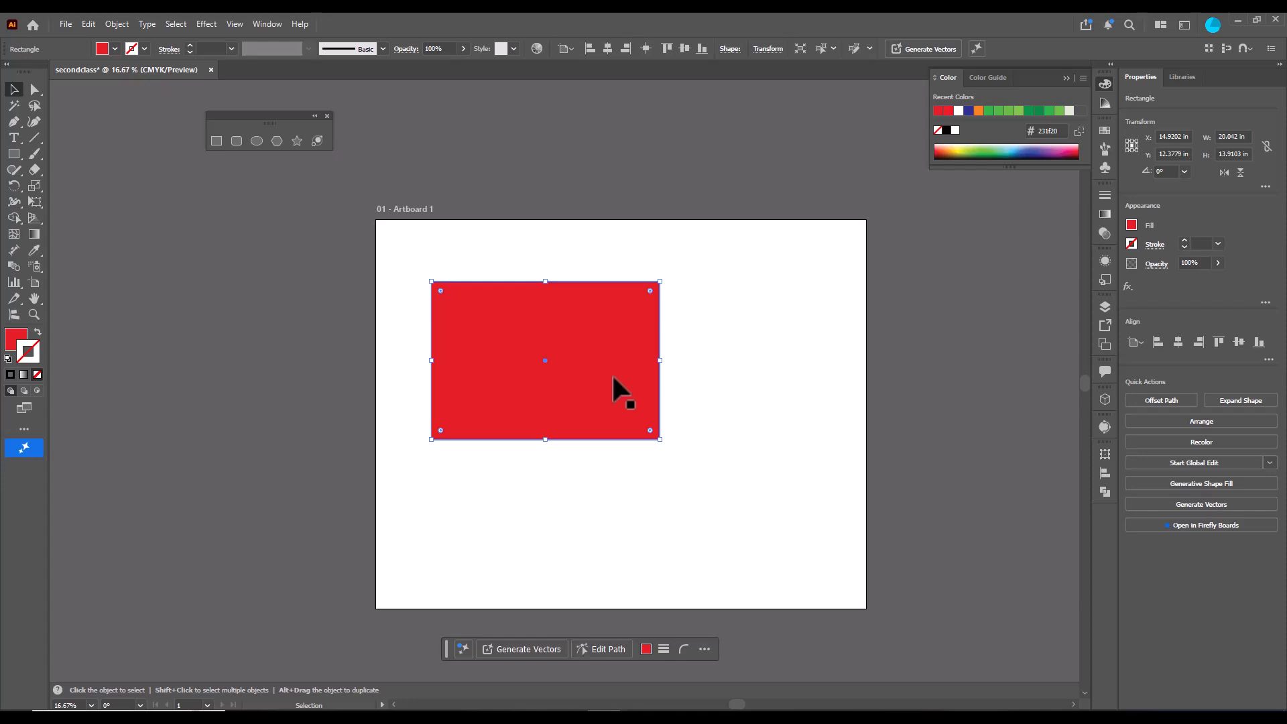
- Set the rectangle's stroke color to magenta #e810ca in the Color Picker
key("x")
key("x")
double_click(35, 358)
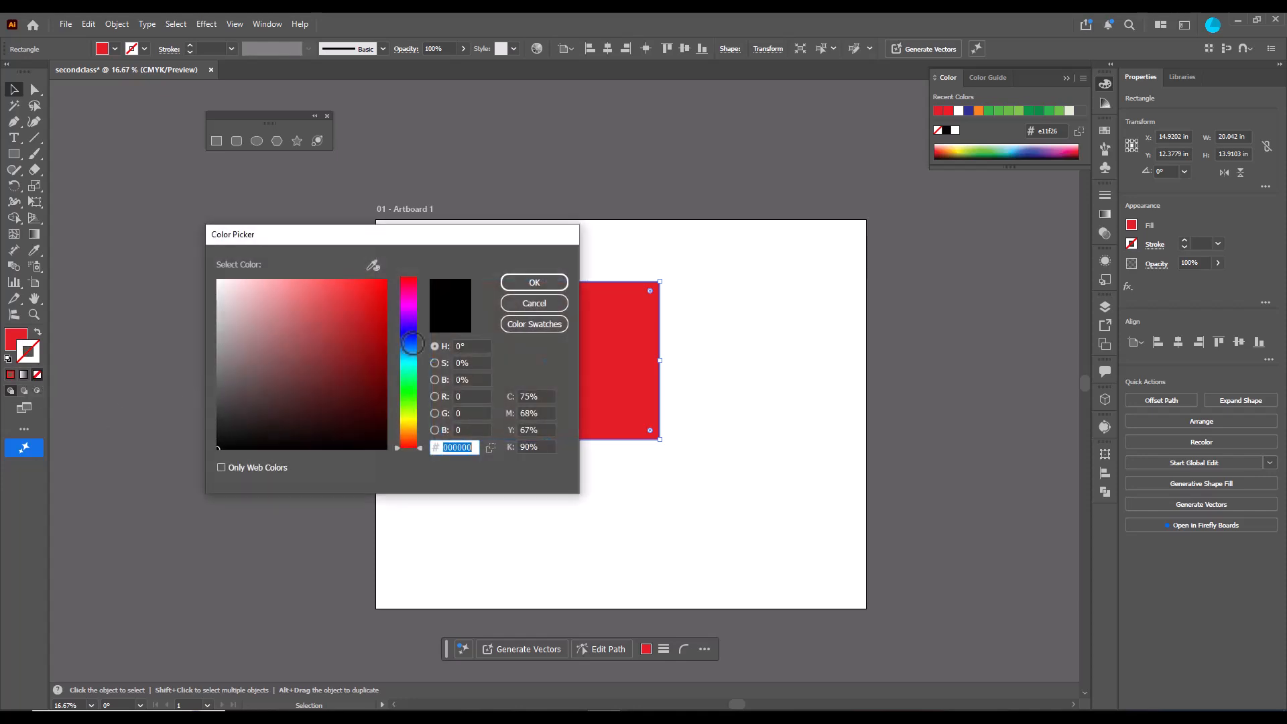
left_click(409, 299)
left_click(376, 295)
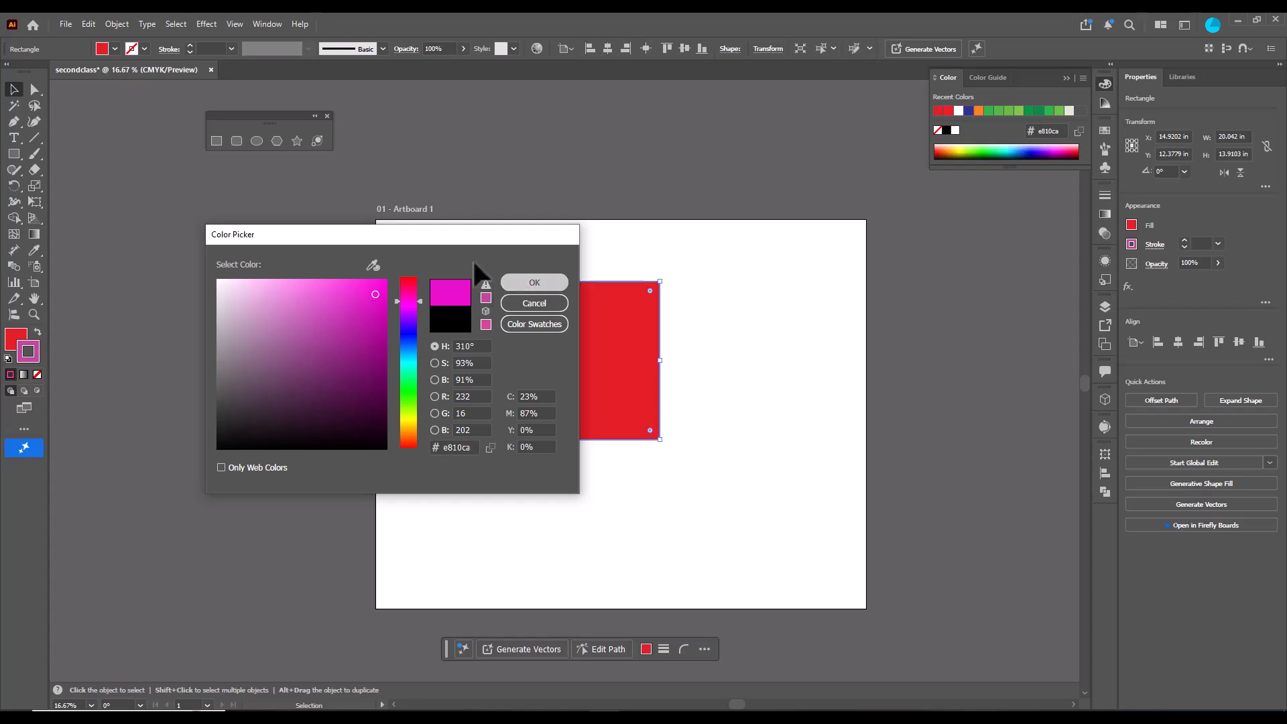
left_click(516, 282)
- Increase the stroke weight to 32 pt and nudge the rectangle slightly lower
left_click(189, 46)
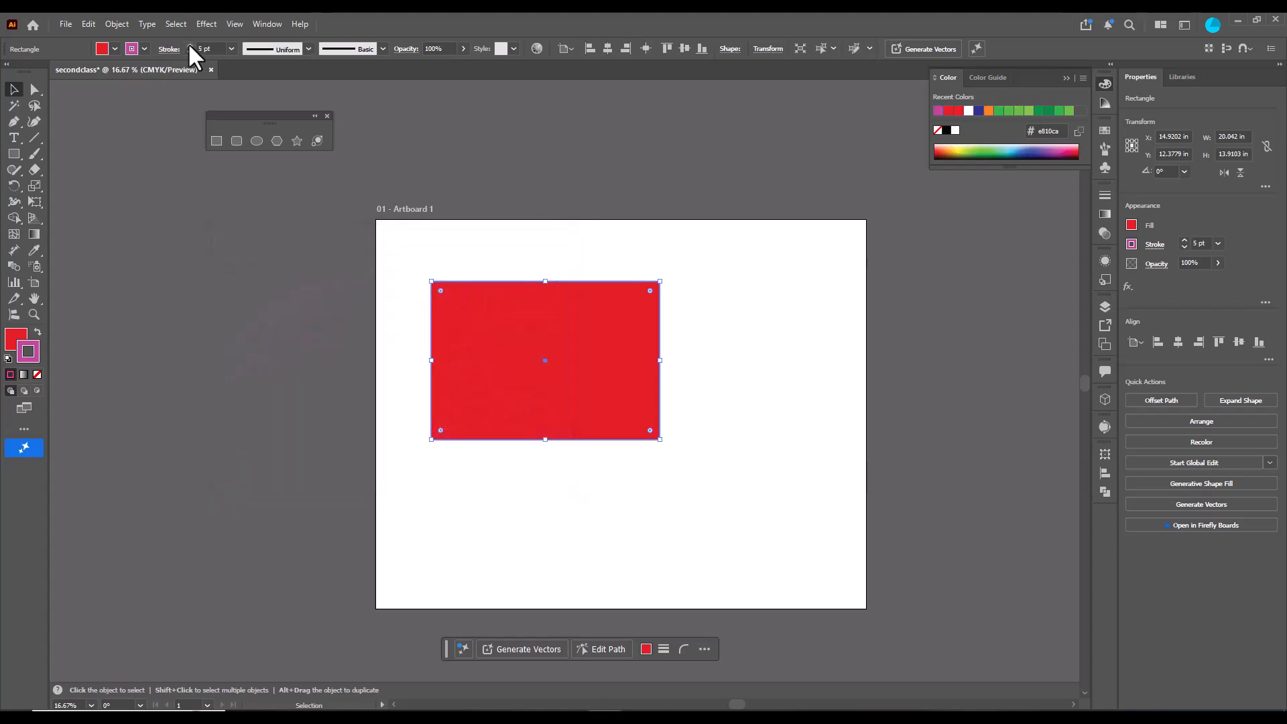
left_click(190, 46)
left_click(190, 46)
left_click(189, 45)
left_click(189, 45)
left_click(190, 46)
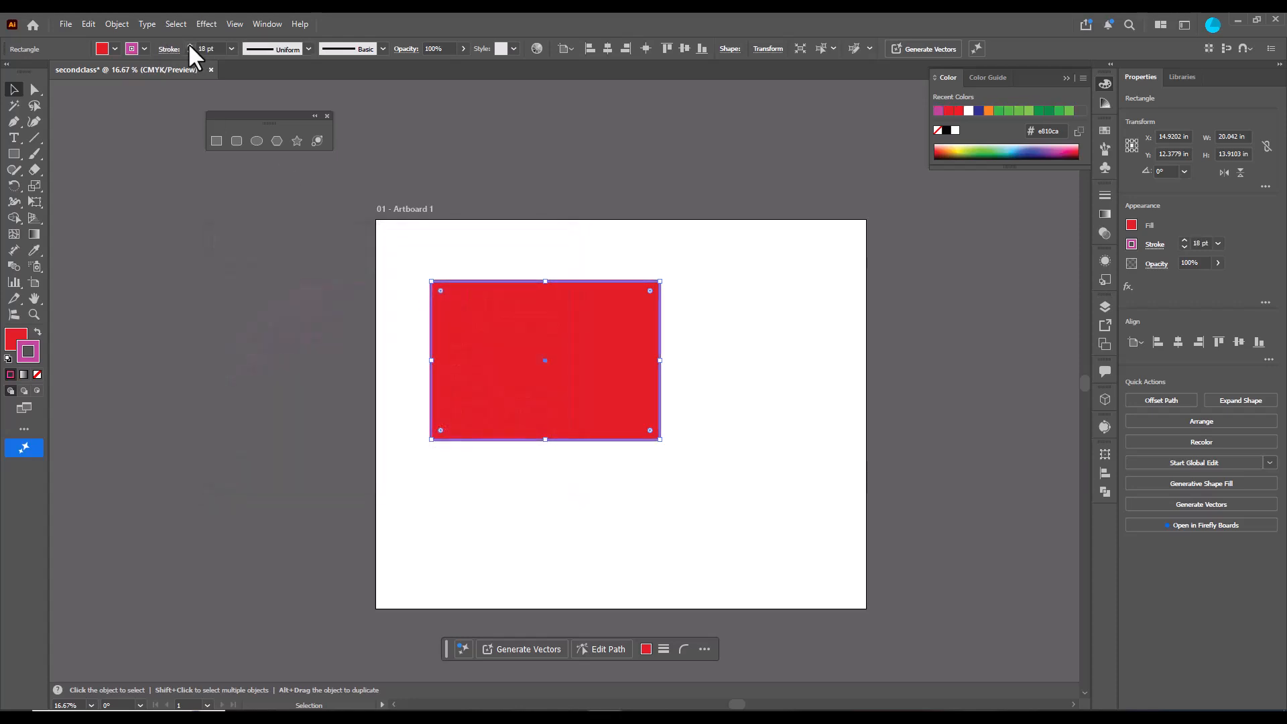
left_click(190, 45)
left_click(189, 45)
left_click(190, 46)
left_click(190, 46)
left_click(190, 45)
left_click(189, 45)
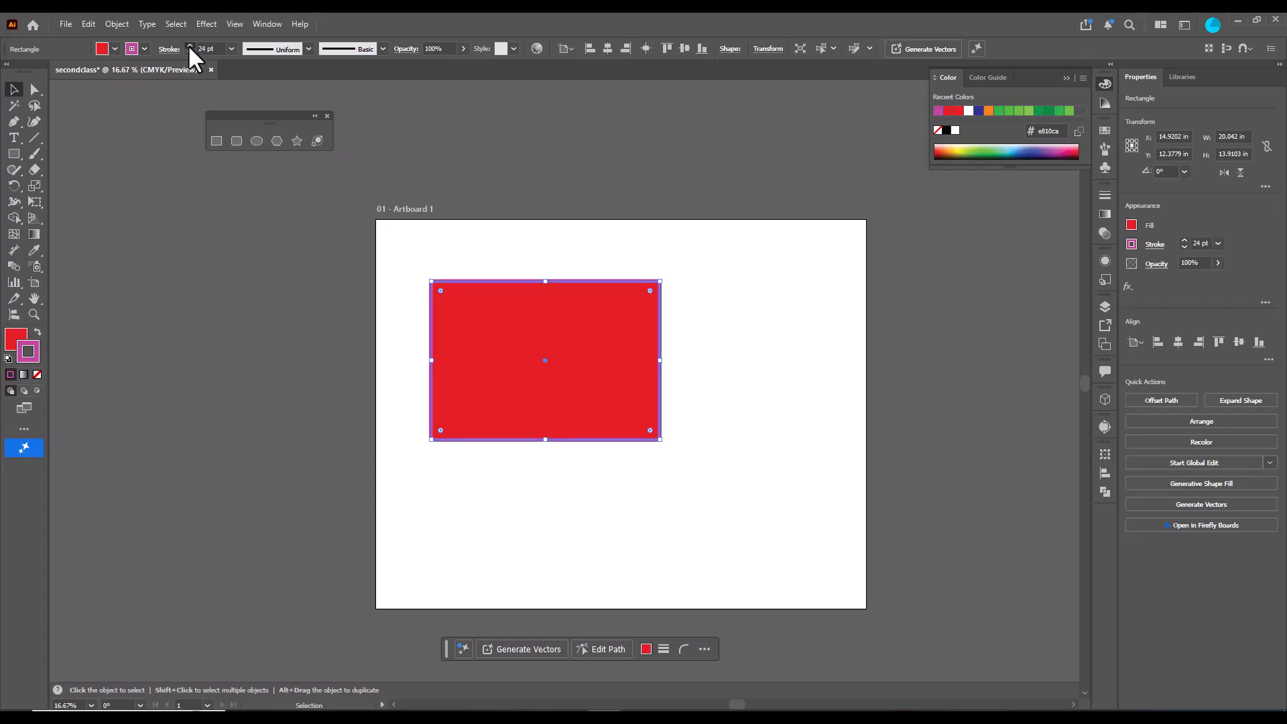
left_click(190, 46)
left_click(190, 46)
left_click(190, 45)
left_click(190, 45)
left_click(190, 45)
left_click(189, 45)
left_click(190, 45)
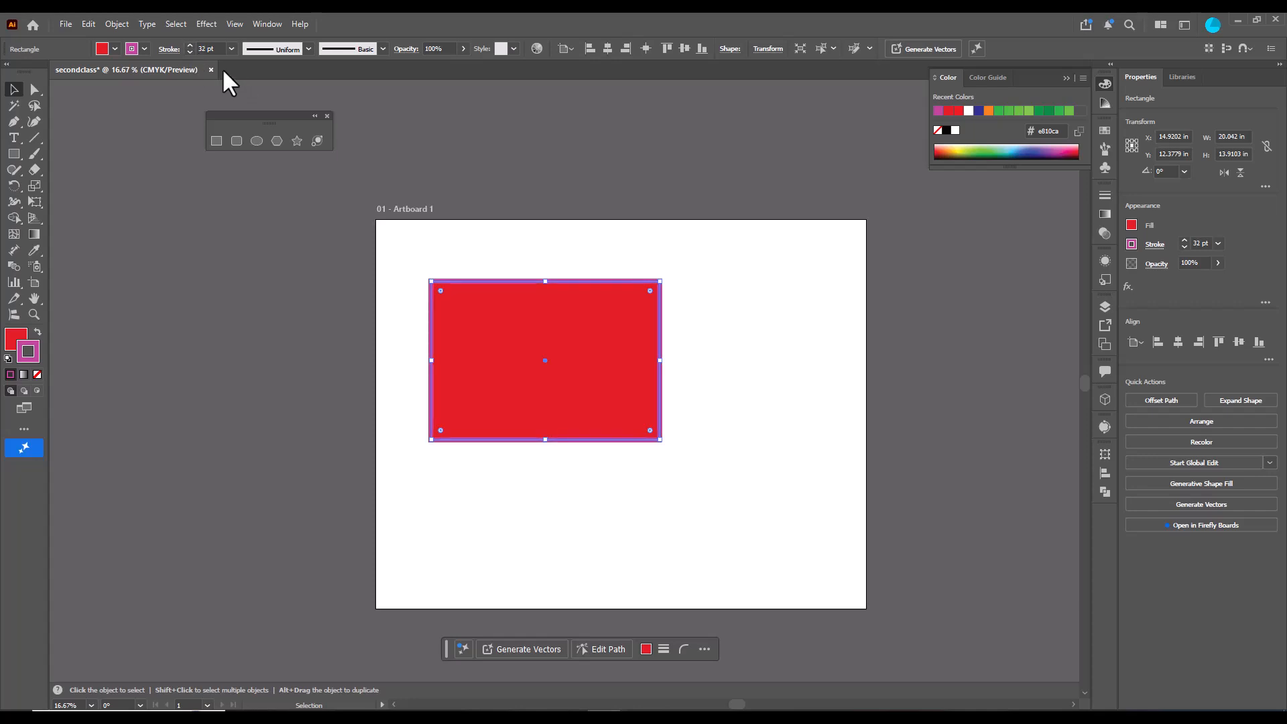
left_click_drag(571, 351, 561, 356)
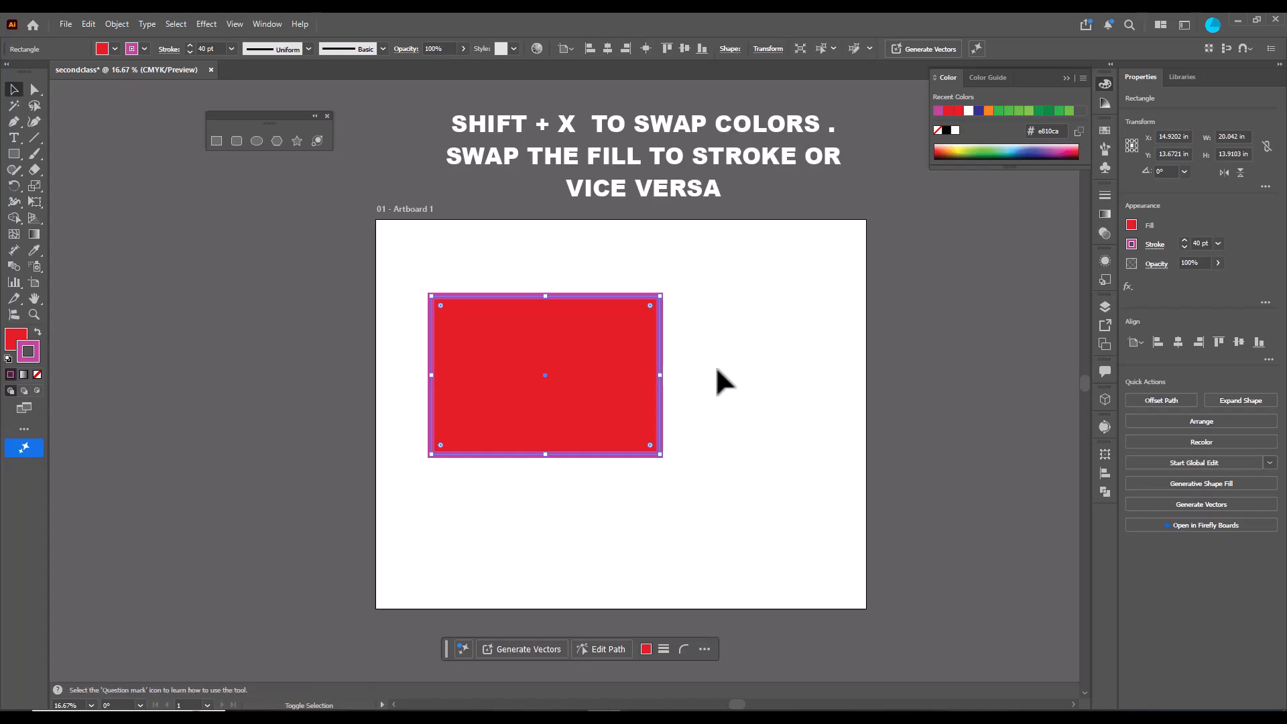
- Swap the rectangle's fill and stroke colors
key("shift+x")
key("shift+x")
key("shift+x")
key("shift+x")
key("shift+x")
key("shift+x")
key("shift+x")
key("shift+x")
key("shift+x")
key("shift+x")
key("shift+x")
- Set the rectangle's fill color to yellow #f4e90f in the Color Picker
double_click(16, 339)
left_click(409, 420)
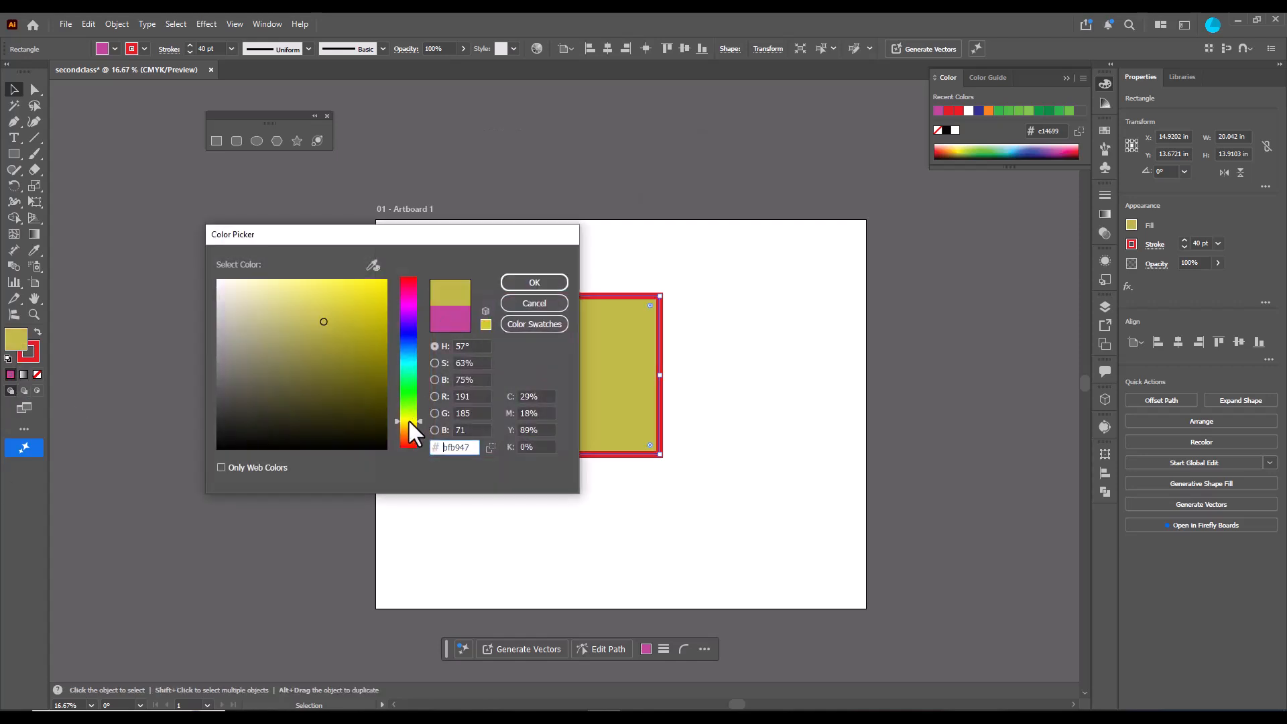
left_click(377, 286)
left_click(534, 282)
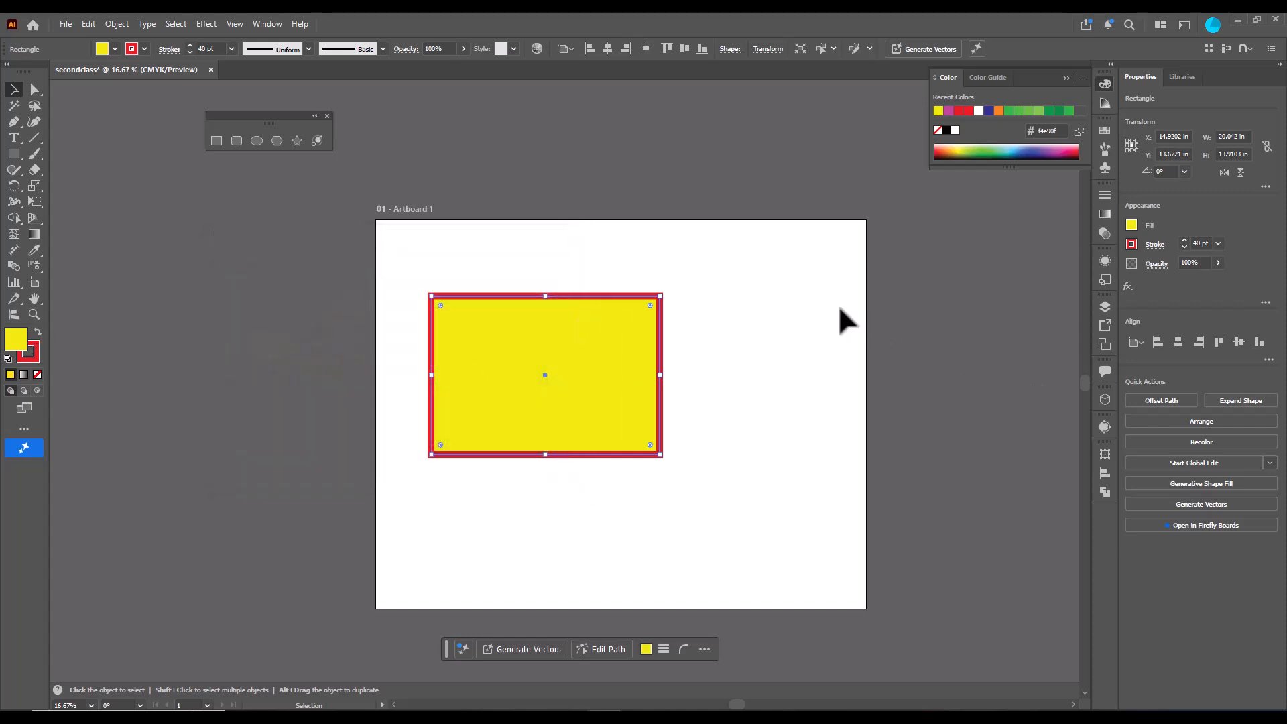
- Swap the rectangle's fill and stroke colors back and forth several times
key("shift+x")
key("shift+x")
key("shift+x")
key("shift+x")
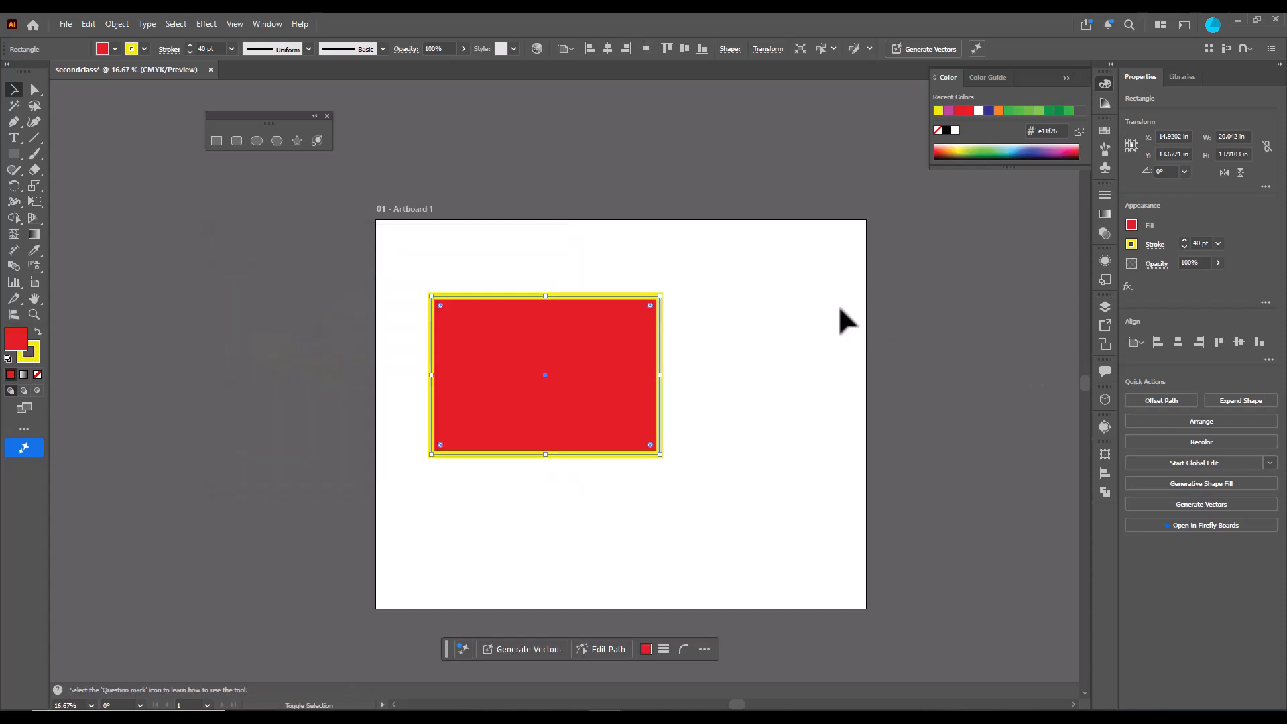
key("shift+x")
key("shift+x")
key("shift+x")
key("shift+x")
key("shift+x")
key("shift+x")
key("shift+x")
key("shift+x")
key("shift+x")
key("shift+x")
key("shift+x")
key("shift+x")
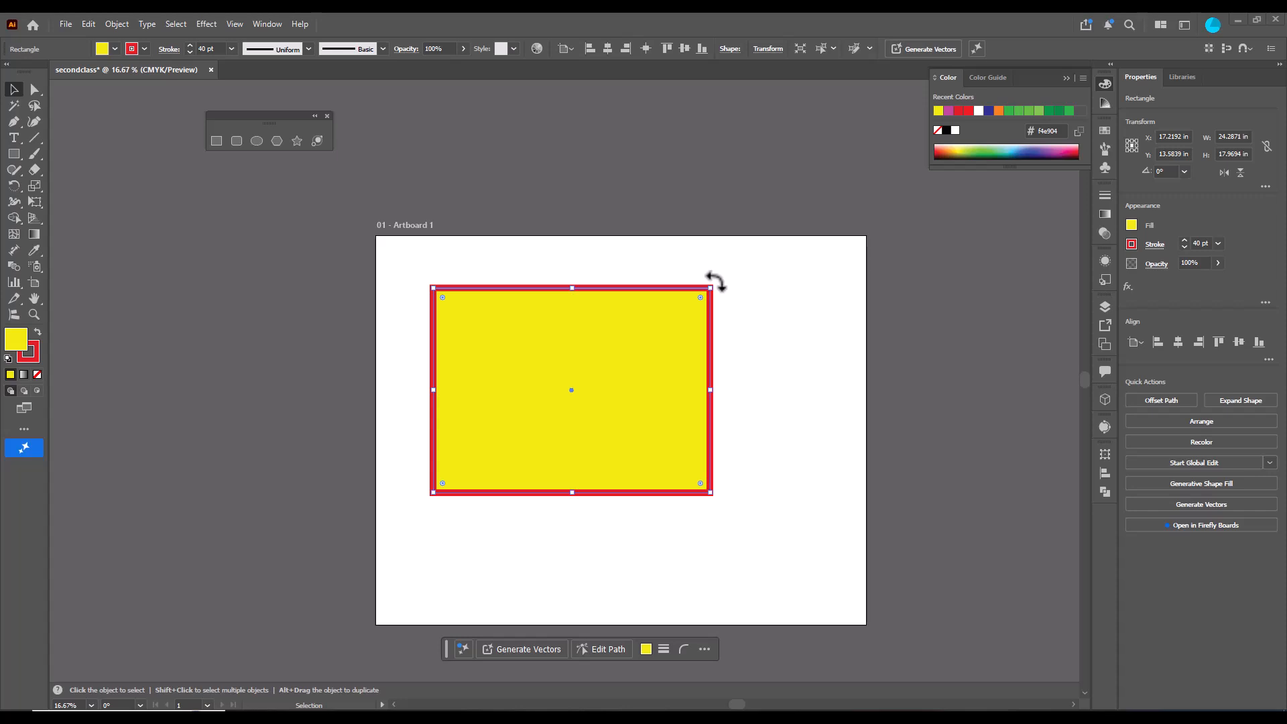
left_click_drag(715, 282, 757, 260)
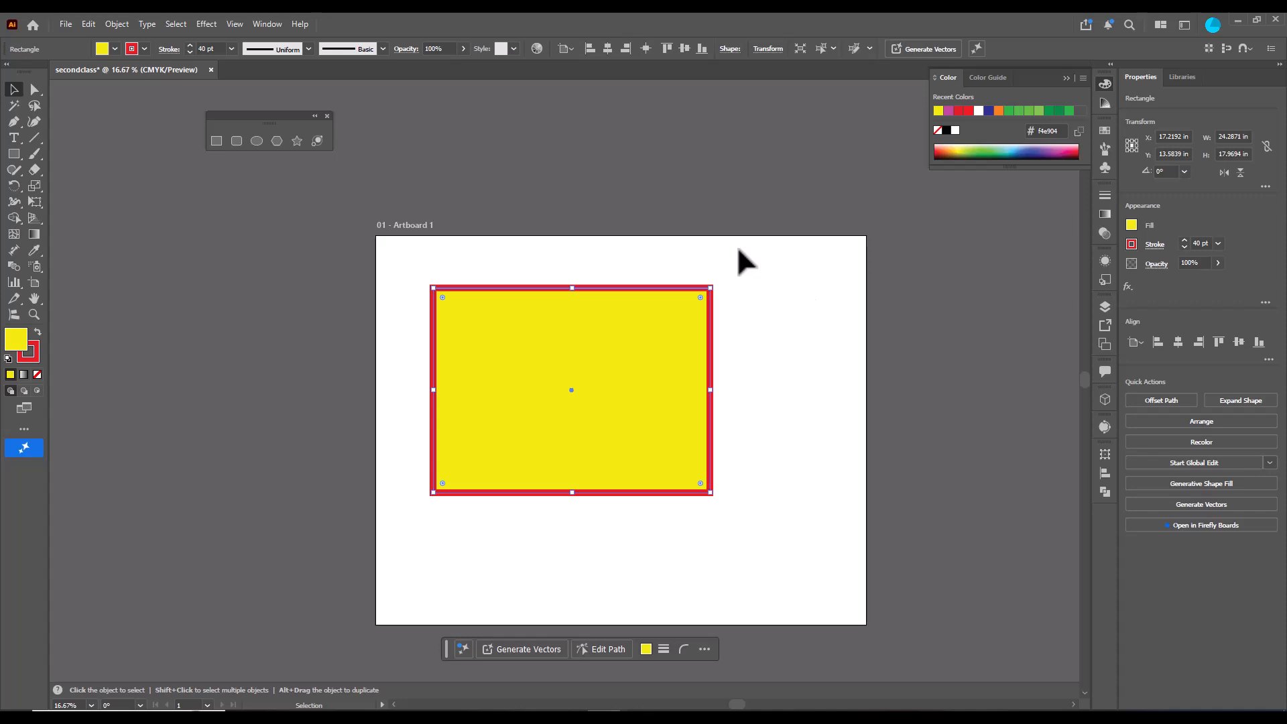
- Delete the yellow rectangle from the artboard
left_click_drag(721, 299, 585, 377)
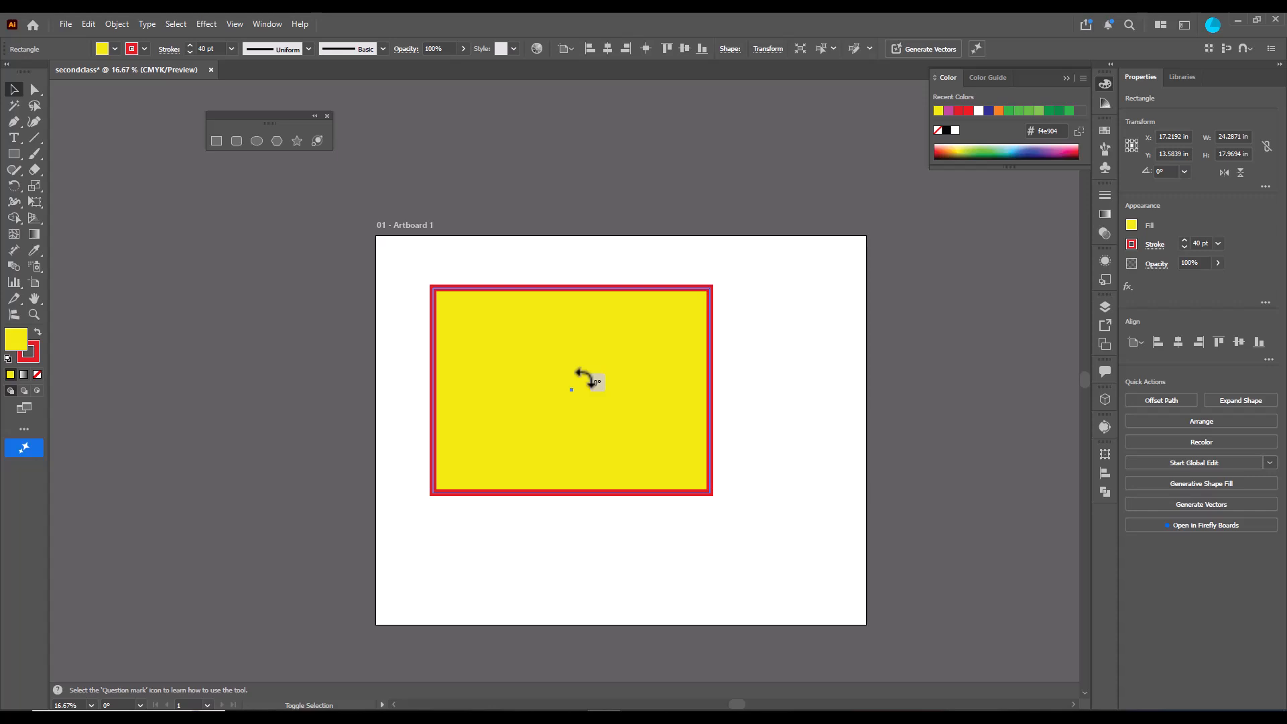
left_click_drag(585, 378, 662, 309)
key("Delete")
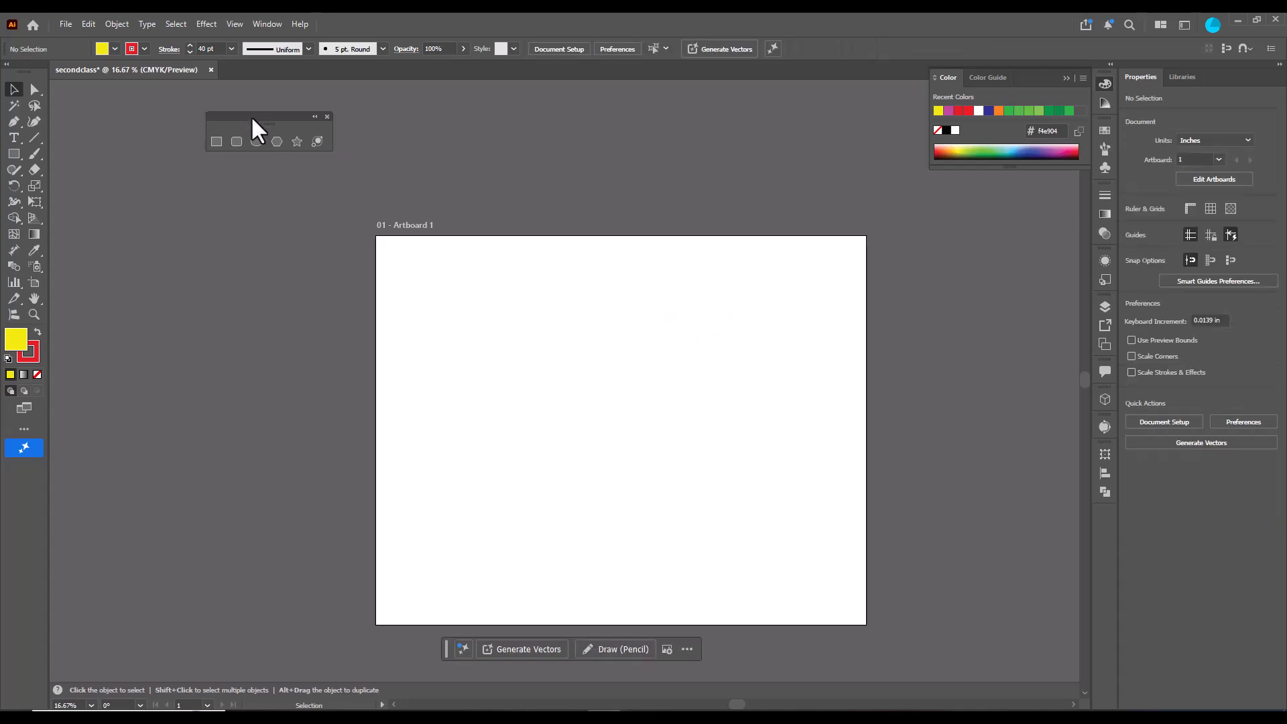
- Reposition the shape tools panel and draw a rounded rectangle about 21.5 × 15.3 in with the Rounded Rectangle tool
left_click_drag(251, 115, 327, 130)
left_click(322, 151)
left_click_drag(469, 309, 718, 484)
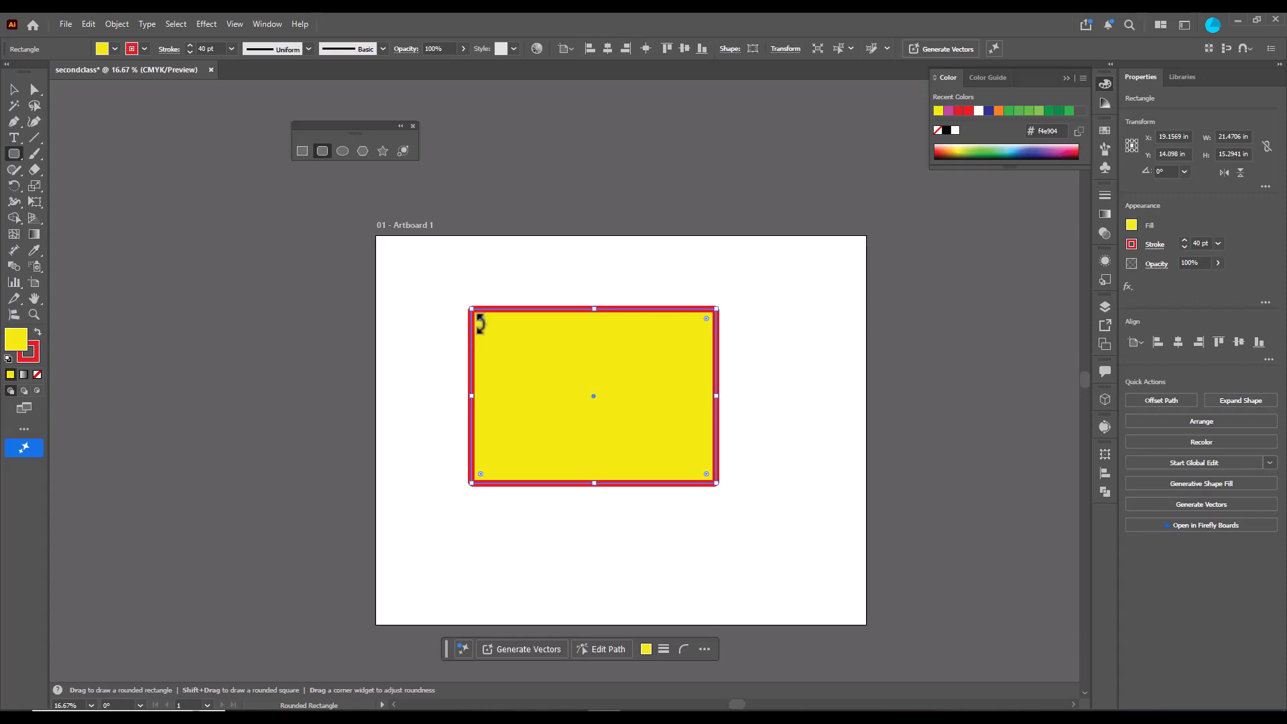
- Round all of the rectangle's corners using its corner widget
left_click_drag(481, 317, 517, 351)
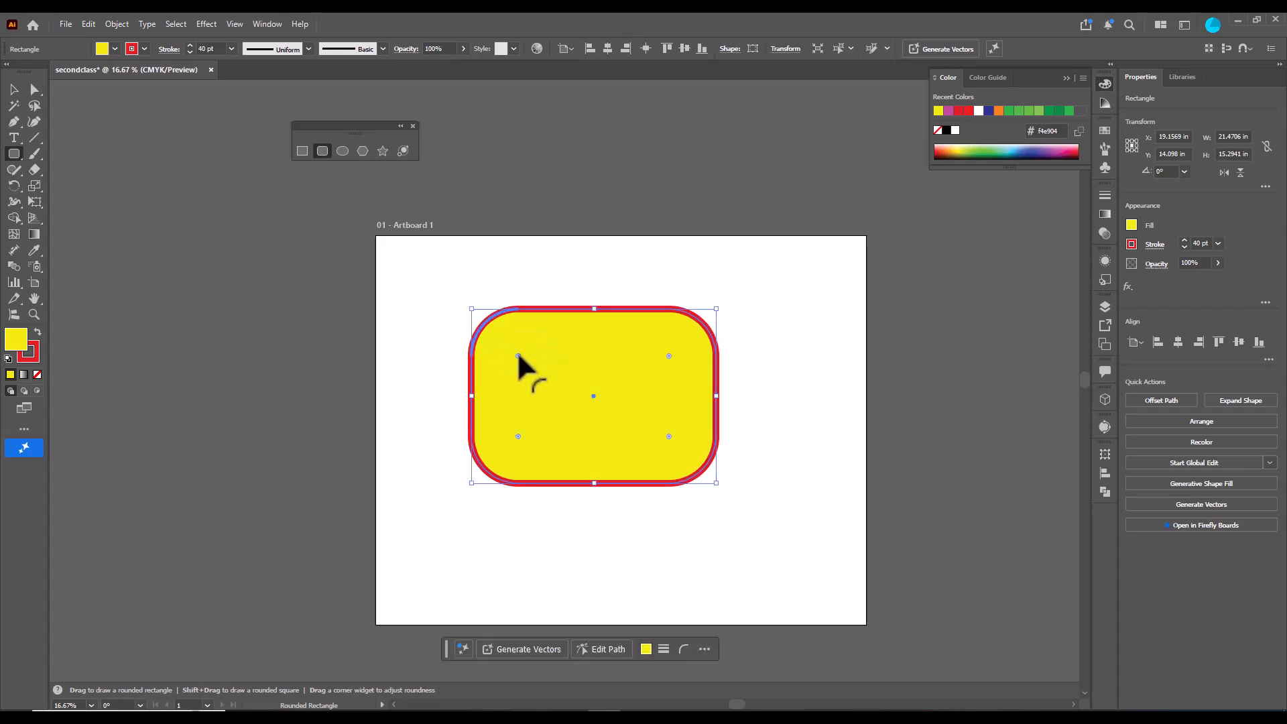
mouse_move(668, 355)
left_mouse_down()
mouse_move(682, 332)
mouse_move(674, 345)
left_mouse_up()
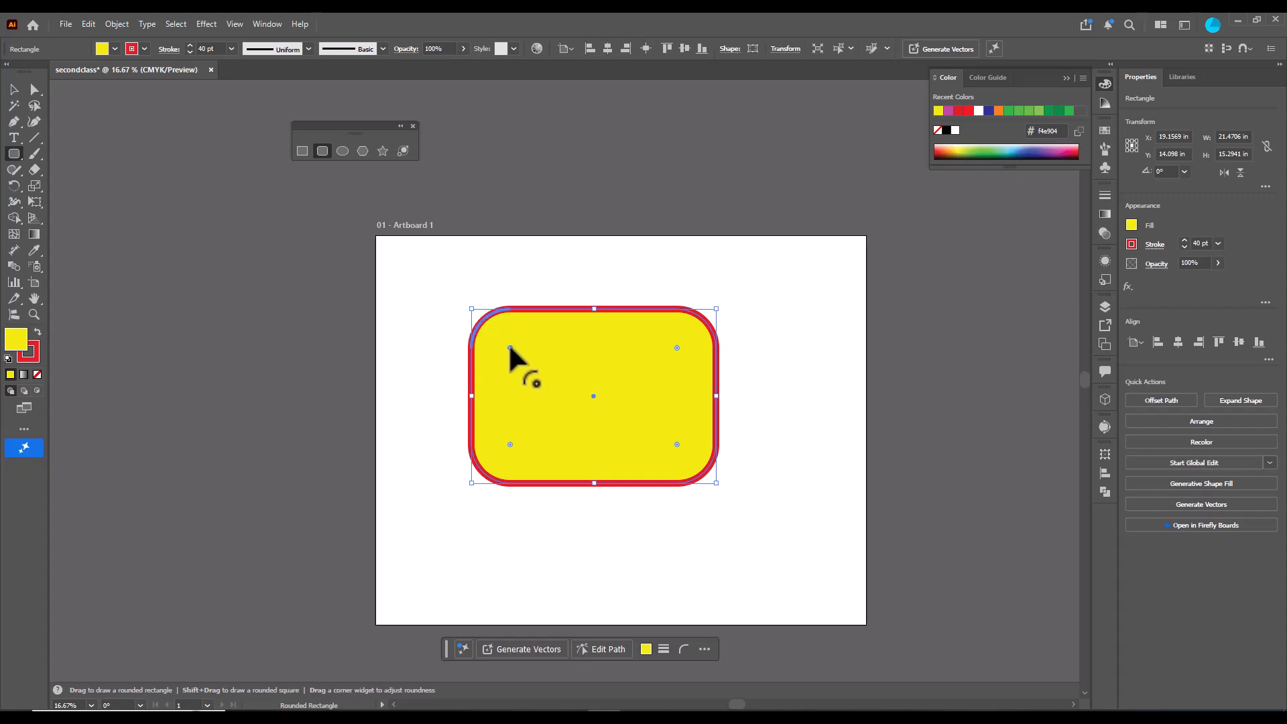
- Reshape individual corners with their own corner widgets, then delete the rounded rectangle
left_click_drag(508, 343, 468, 319)
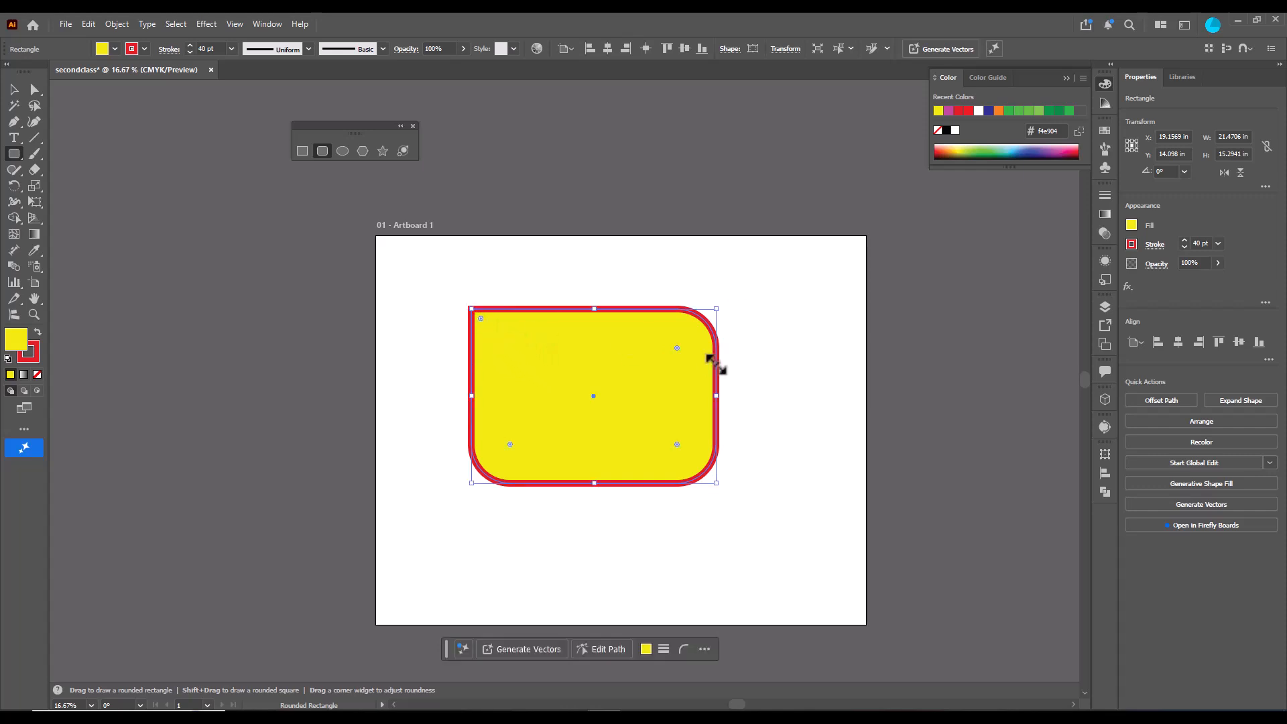
left_click_drag(676, 345, 724, 308)
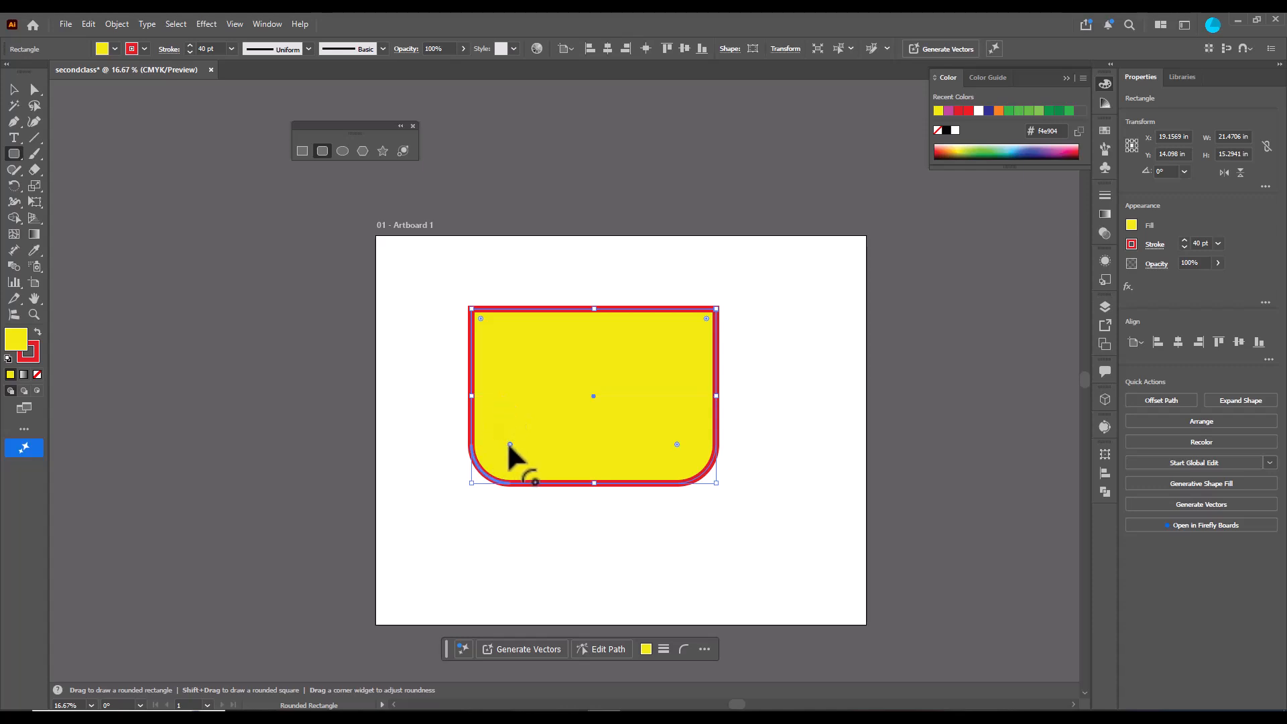
left_click_drag(507, 444, 469, 494)
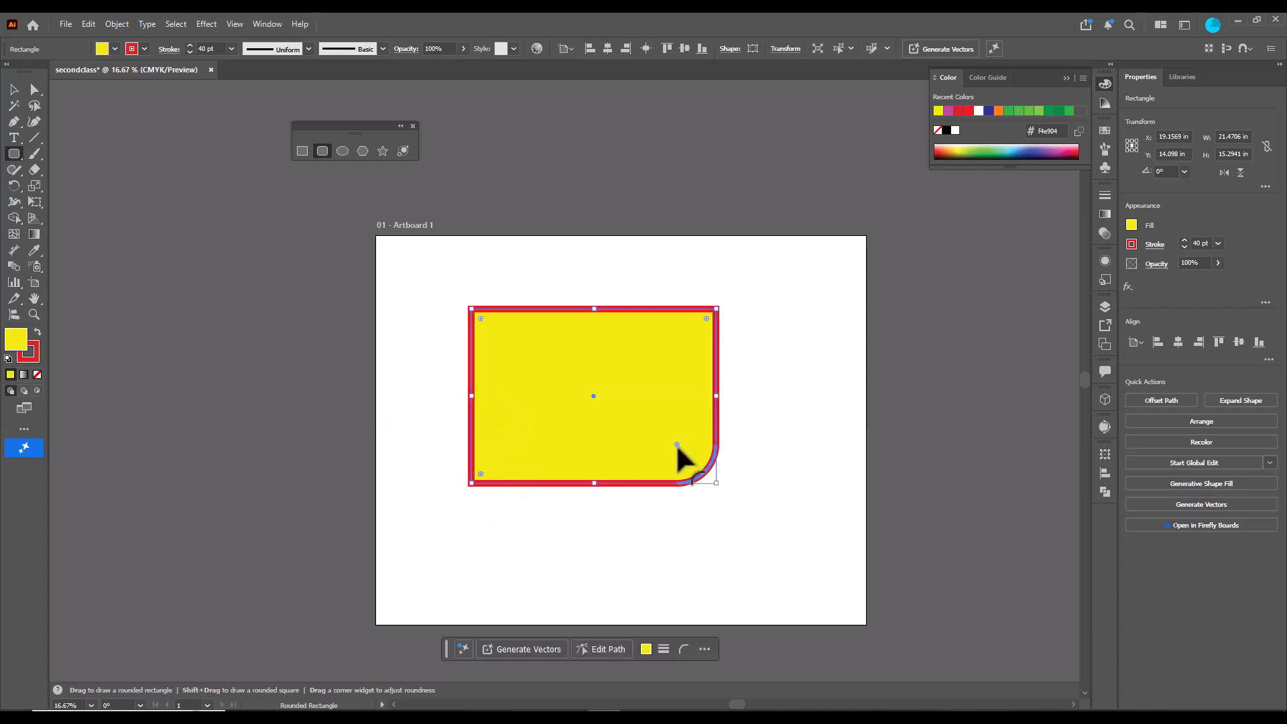
left_click_drag(675, 441, 646, 431)
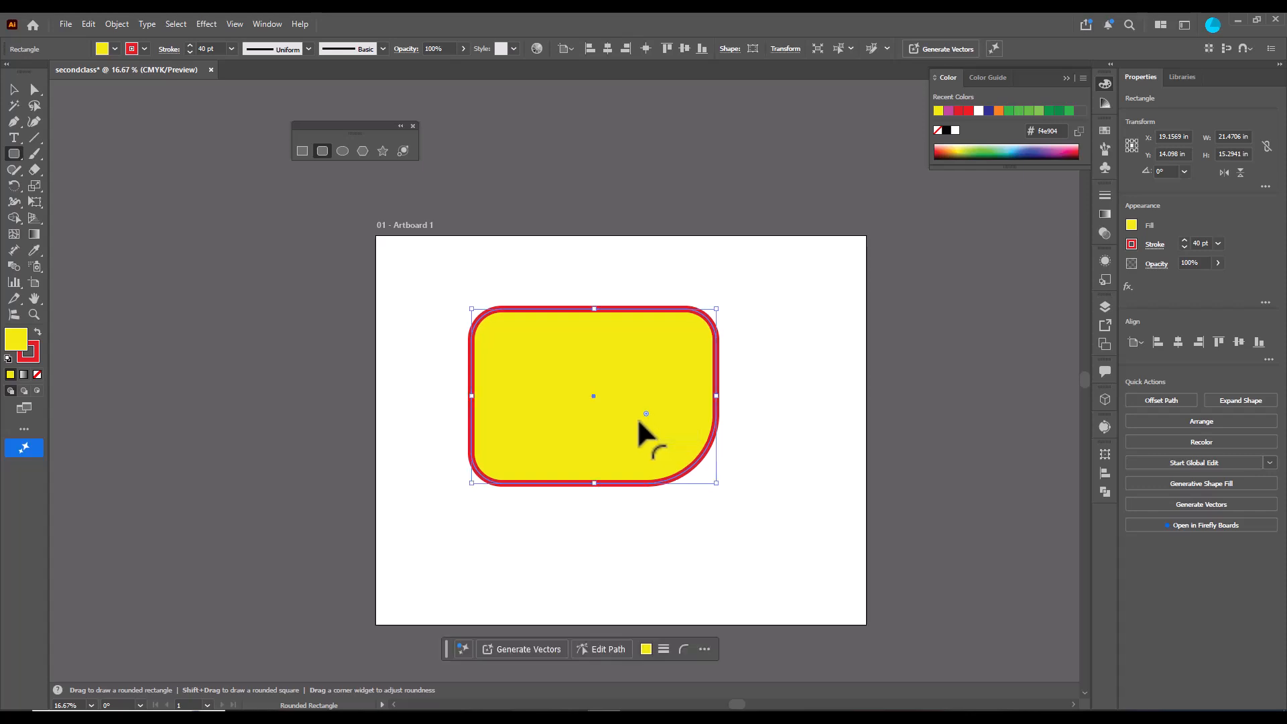
left_click(13, 89)
key("Delete")
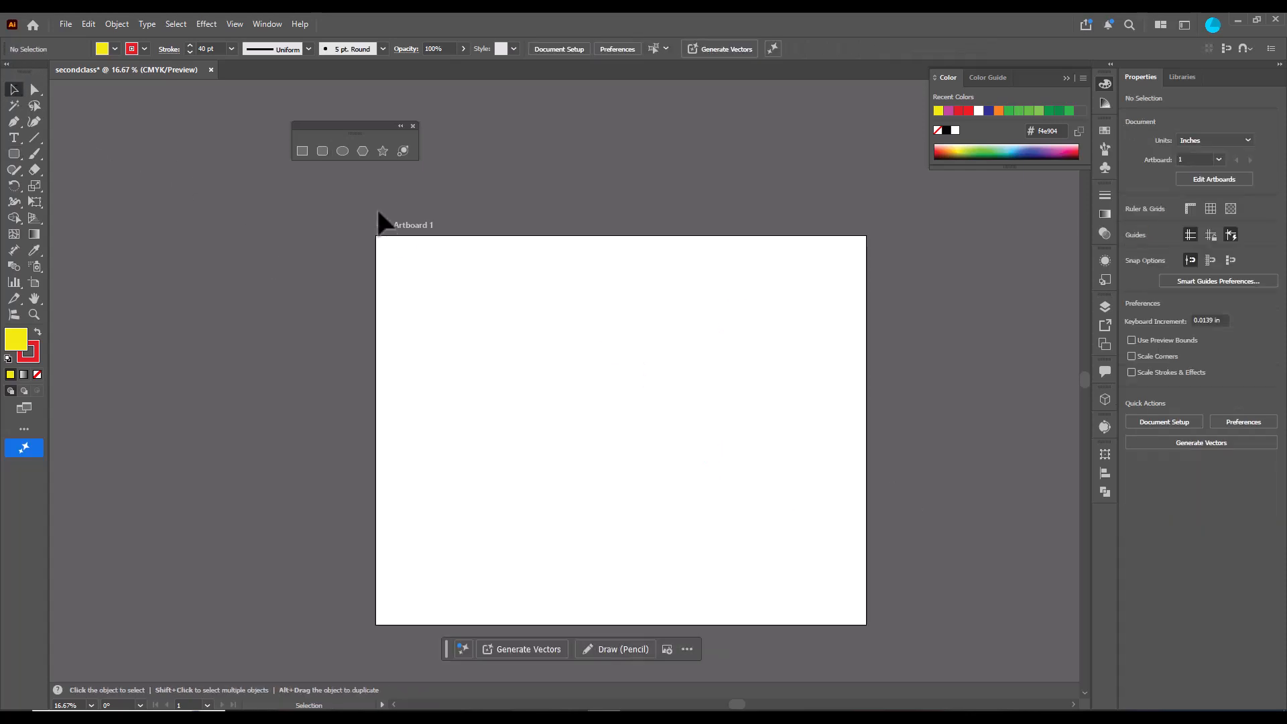
- Draw an ellipse about 17.3 × 17.8 in with the Ellipse tool and delete it
left_click(322, 151)
left_click(342, 151)
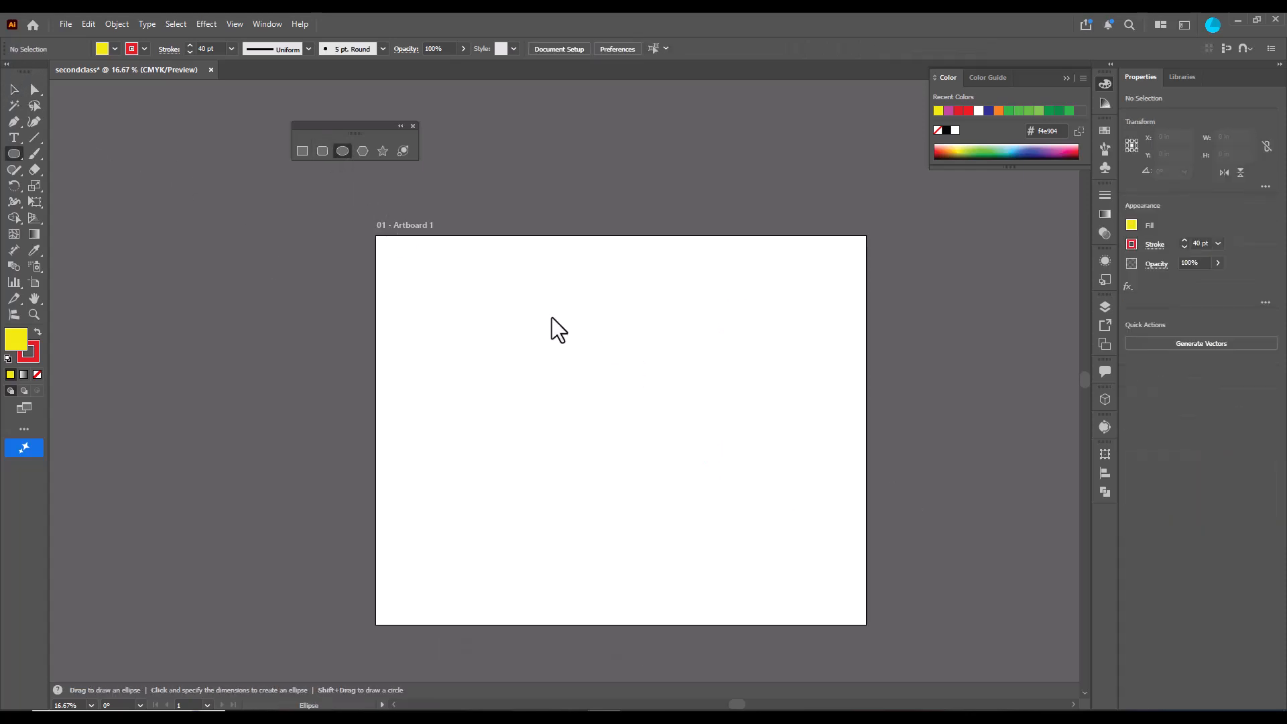
left_click_drag(552, 316, 755, 516)
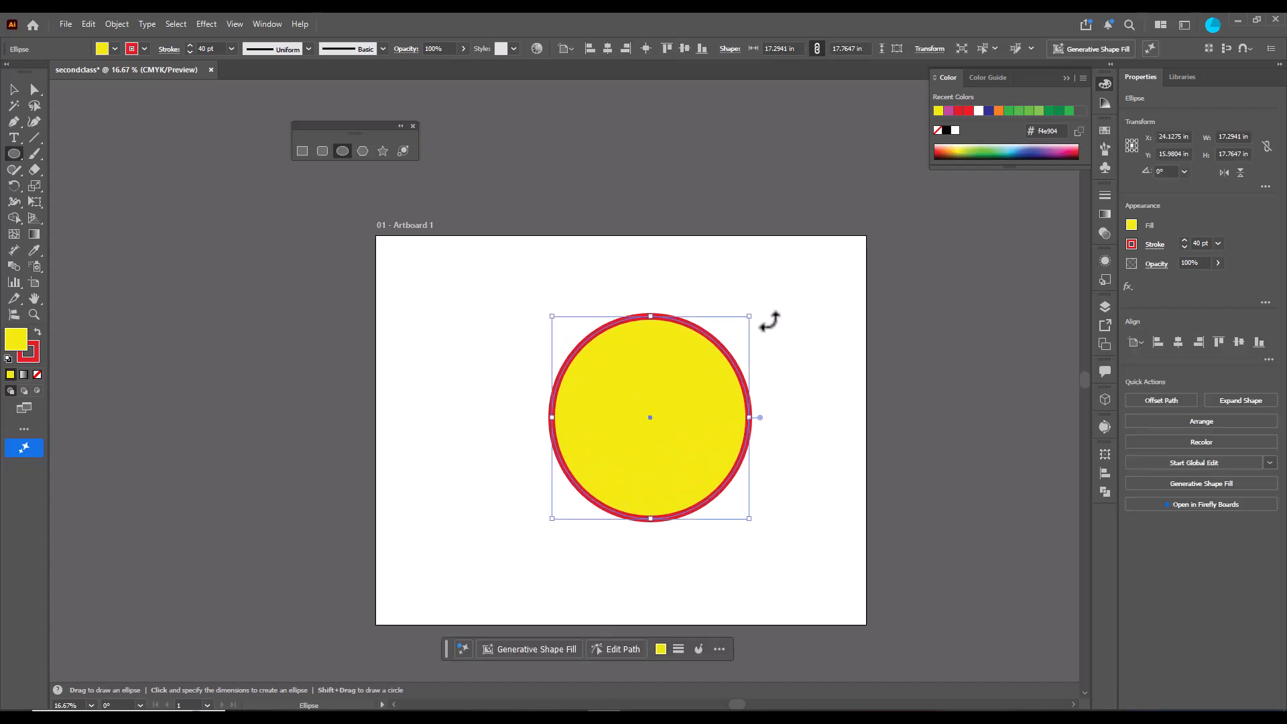
key("Delete")
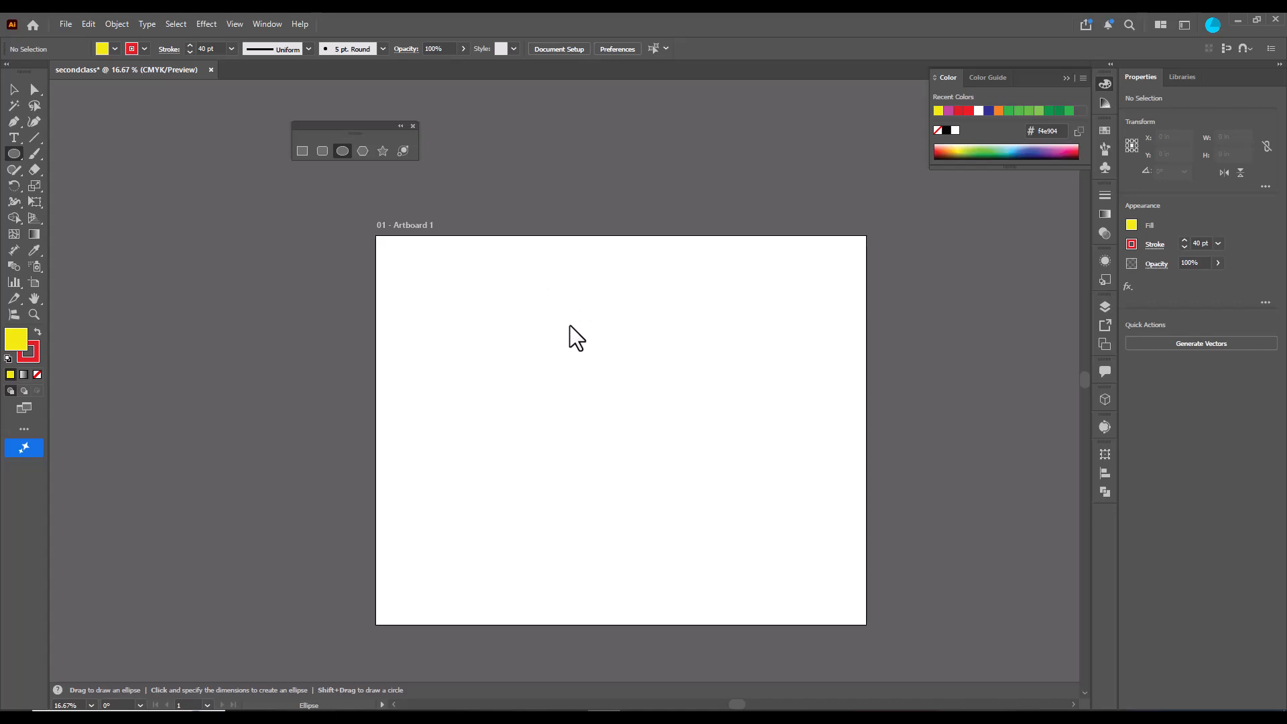
- Draw an ellipse and a proportion-constrained circle about 20.4 in across, undoing each one
mouse_move(521, 304)
left_mouse_down()
mouse_move(586, 466)
mouse_move(602, 356)
mouse_move(645, 524)
mouse_move(632, 379)
mouse_move(626, 547)
mouse_move(618, 467)
mouse_move(604, 550)
mouse_move(599, 458)
mouse_move(657, 585)
mouse_move(806, 456)
mouse_move(783, 556)
left_mouse_up()
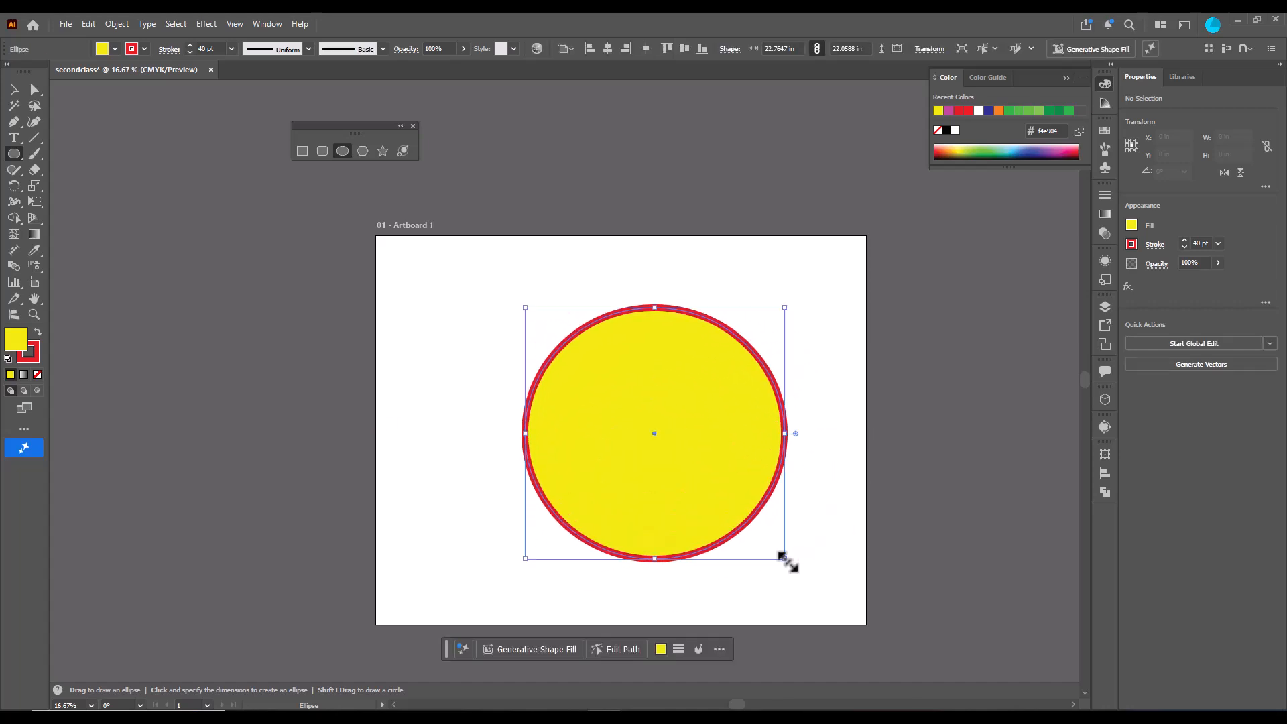
key("ctrl+z")
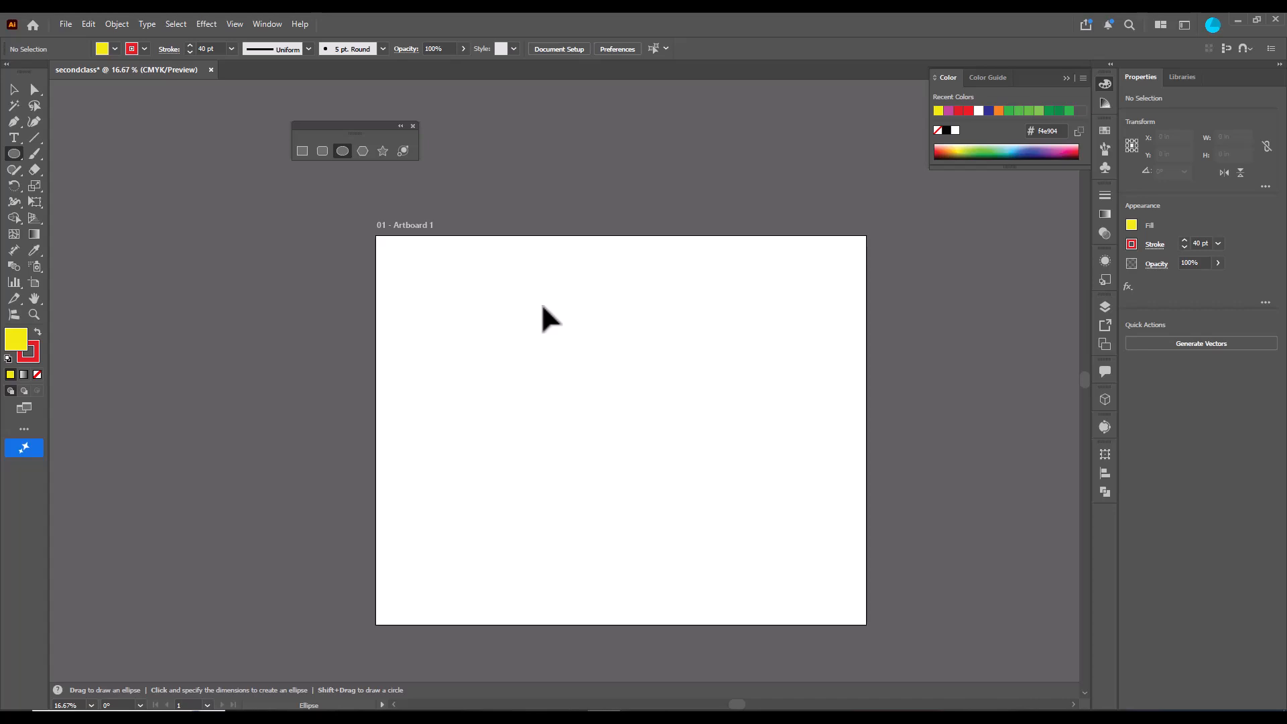
mouse_move(520, 303)
left_mouse_down()
mouse_move(694, 501)
mouse_move(735, 522)
left_mouse_up()
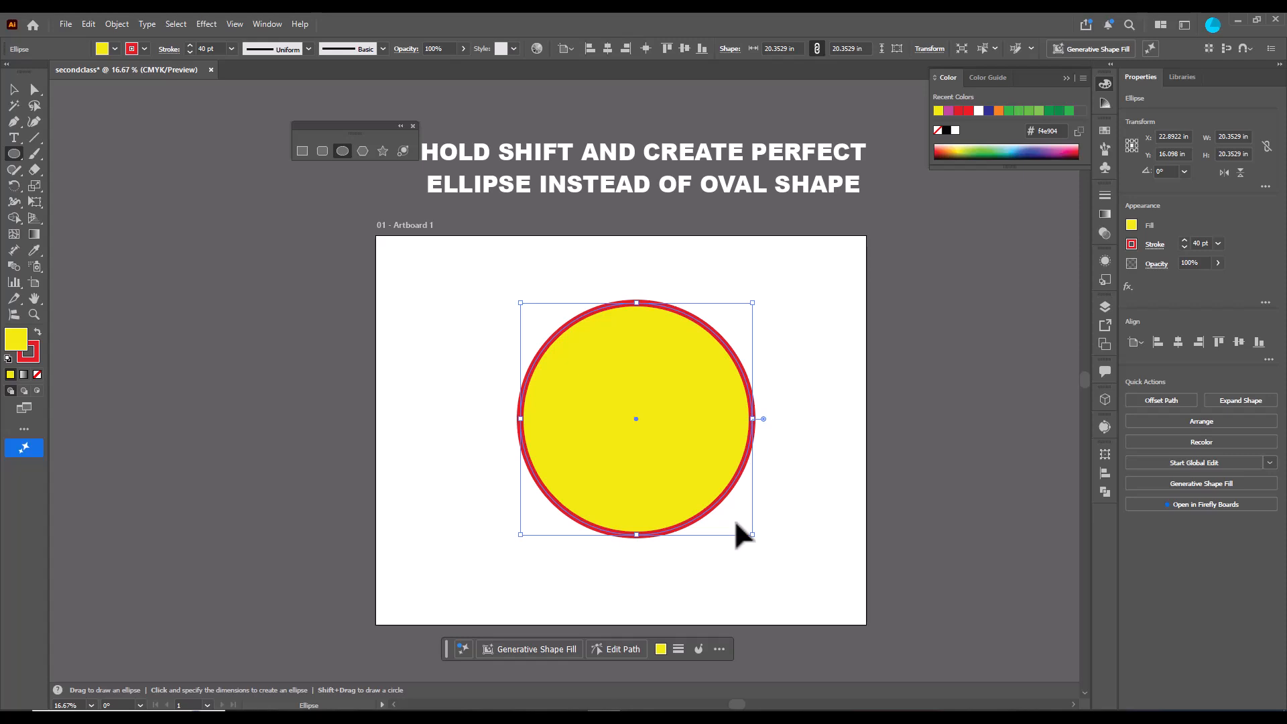
key("ctrl+z")
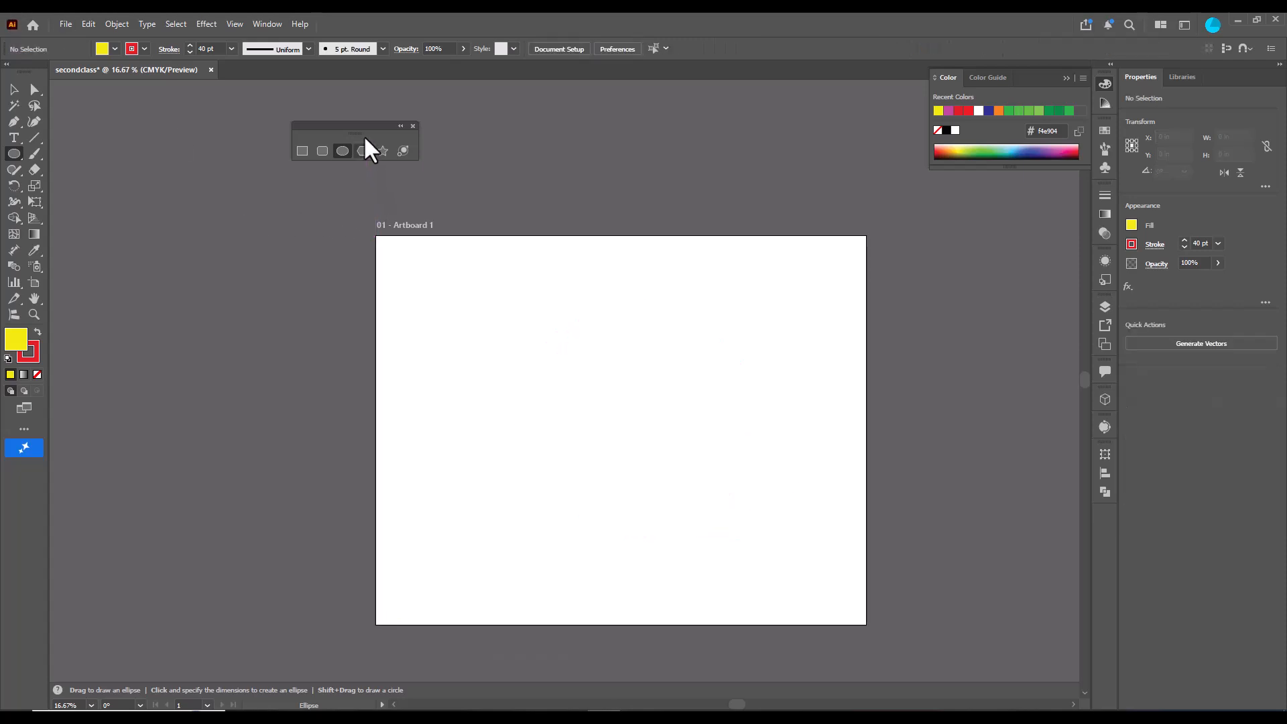
- Move the shape tools panel and draw a polygon about 8 in in radius with the Polygon tool
mouse_move(364, 136)
left_mouse_down()
mouse_move(388, 135)
mouse_move(376, 141)
left_mouse_up()
left_click(374, 157)
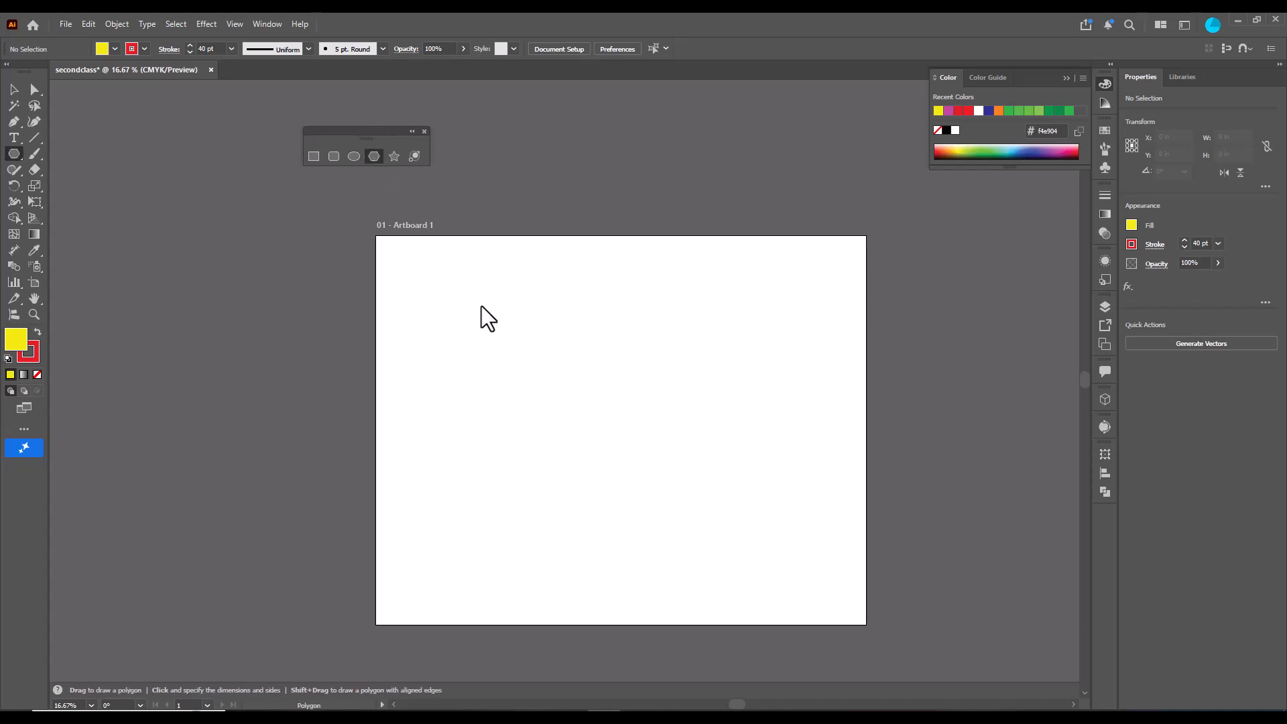
mouse_move(575, 427)
left_mouse_down()
mouse_move(662, 503)
mouse_move(681, 473)
mouse_move(681, 502)
mouse_move(634, 402)
mouse_move(666, 506)
mouse_move(653, 469)
left_mouse_up()
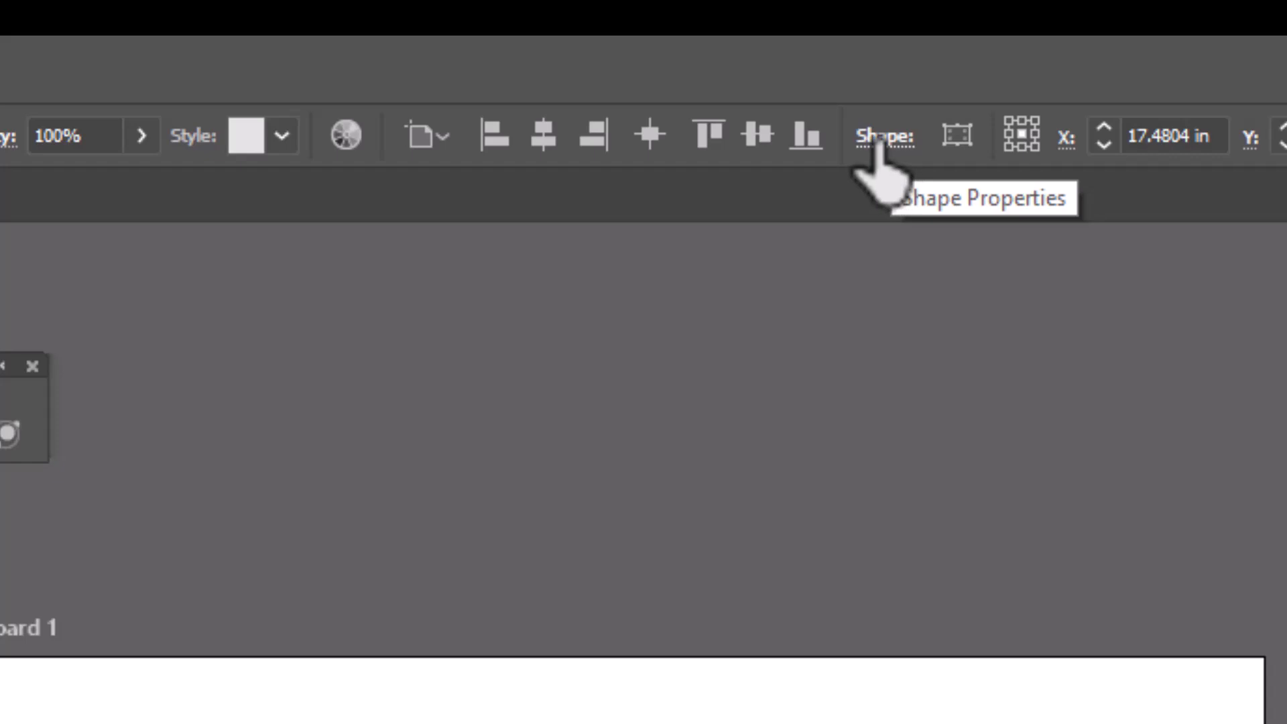
- Increase the polygon's number of sides in its Shape Properties
left_click(884, 138)
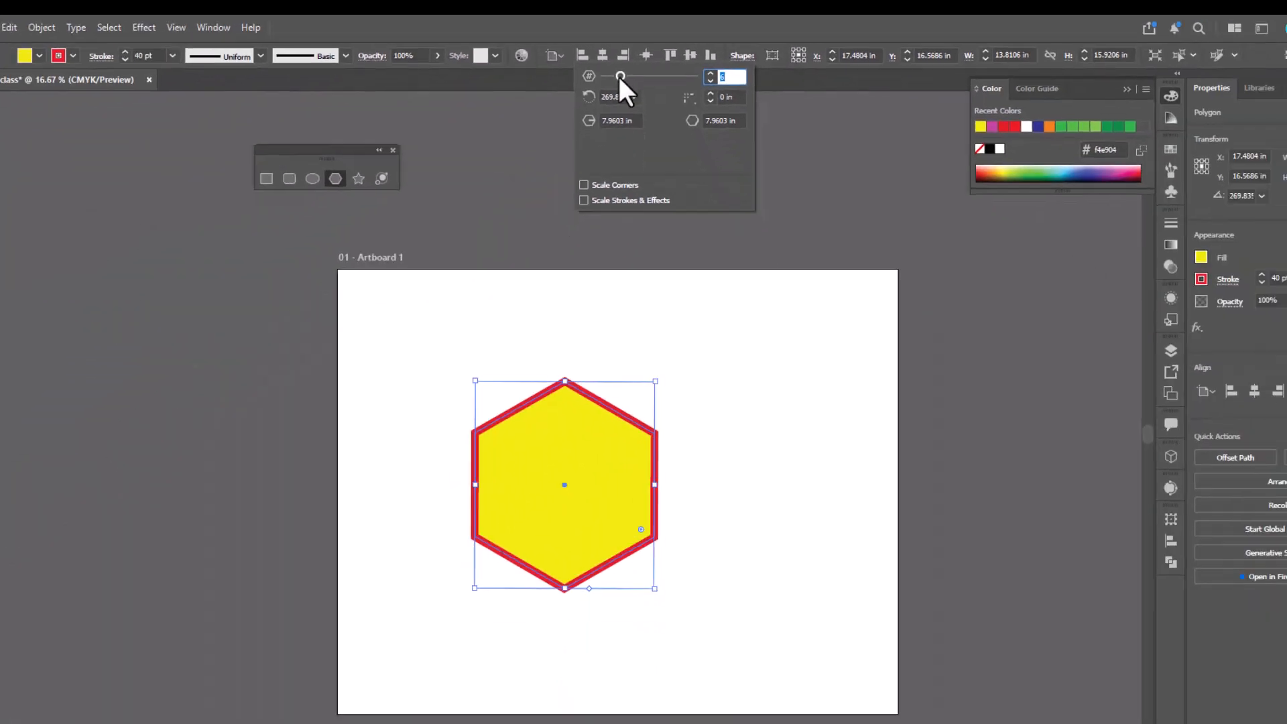
left_click_drag(587, 185, 605, 184)
mouse_move(630, 66)
left_mouse_down()
mouse_move(673, 66)
mouse_move(589, 67)
mouse_move(636, 71)
mouse_move(636, 83)
left_mouse_up()
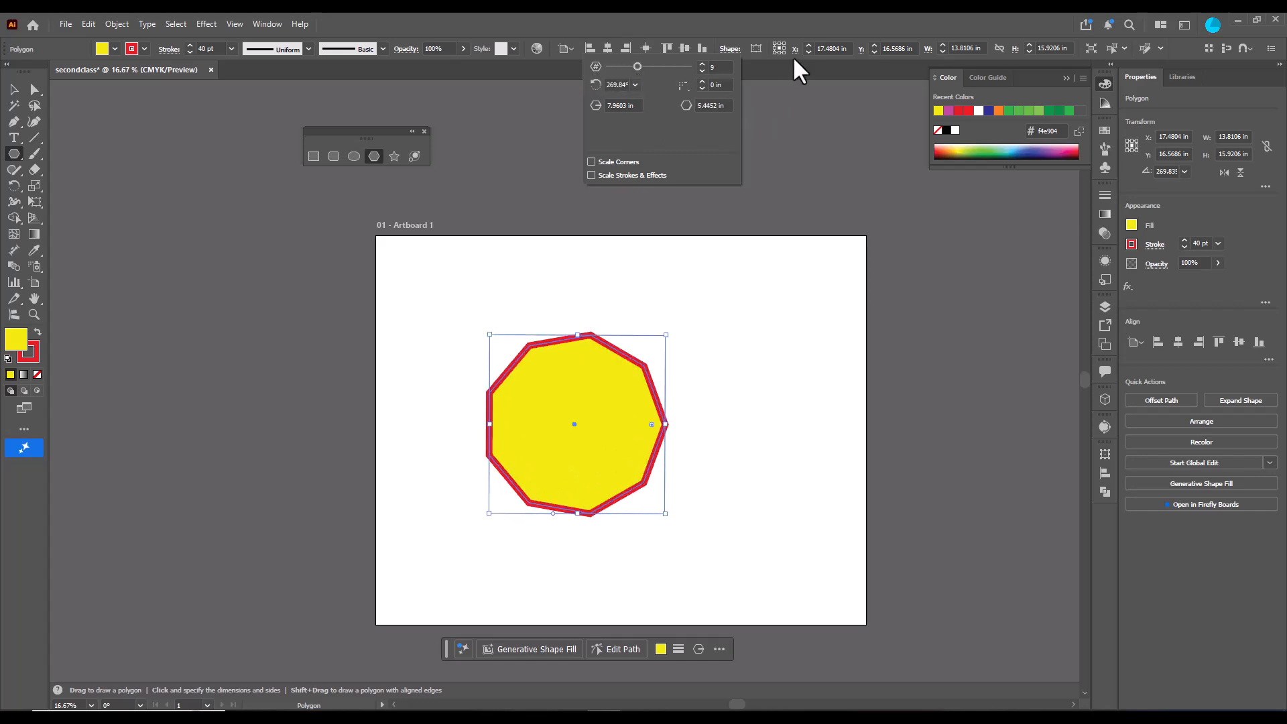
- Move the polygon upward and delete it
left_click(14, 90)
left_click_drag(593, 431, 594, 370)
key("Delete")
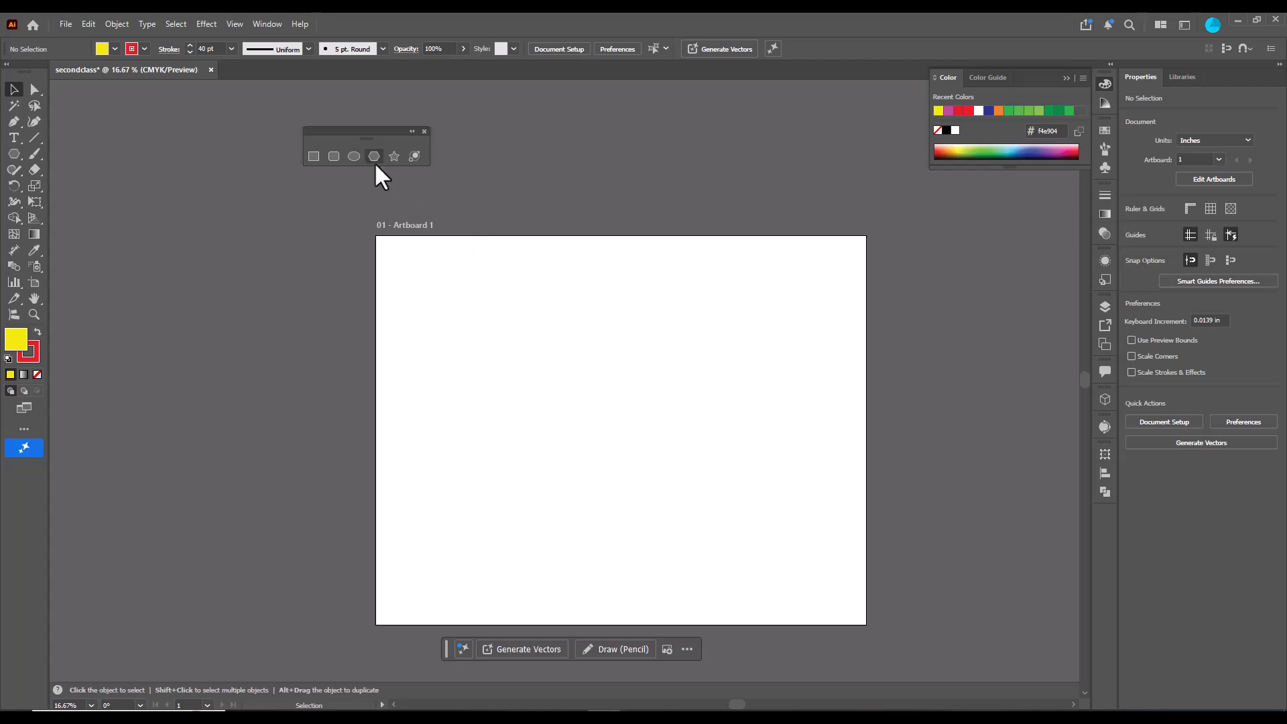
- Draw a five-pointed star about 31.6 × 30.5 in with the Star tool
left_click(394, 156)
mouse_move(617, 441)
left_mouse_down()
mouse_move(704, 531)
mouse_move(724, 599)
left_mouse_up()
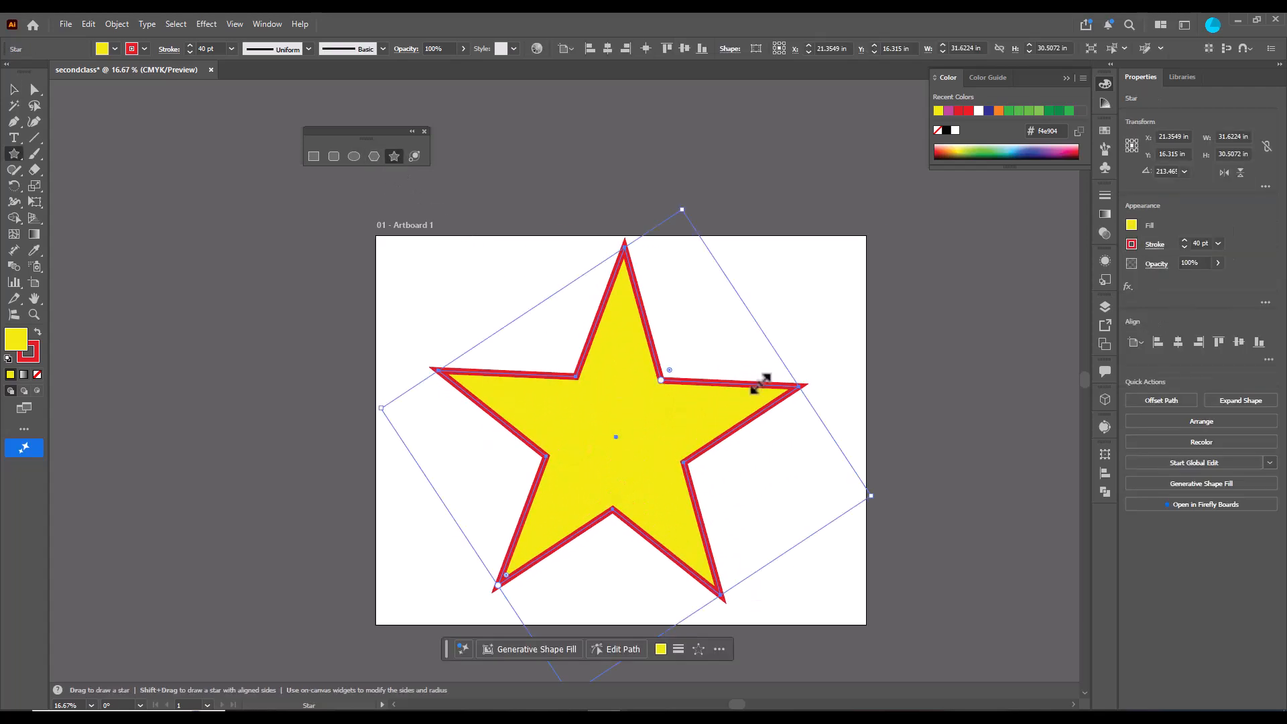
left_click_drag(664, 377, 666, 377)
- Reshape the star with its on-canvas widget, then delete the star
scroll(675, 431, "down", 1)
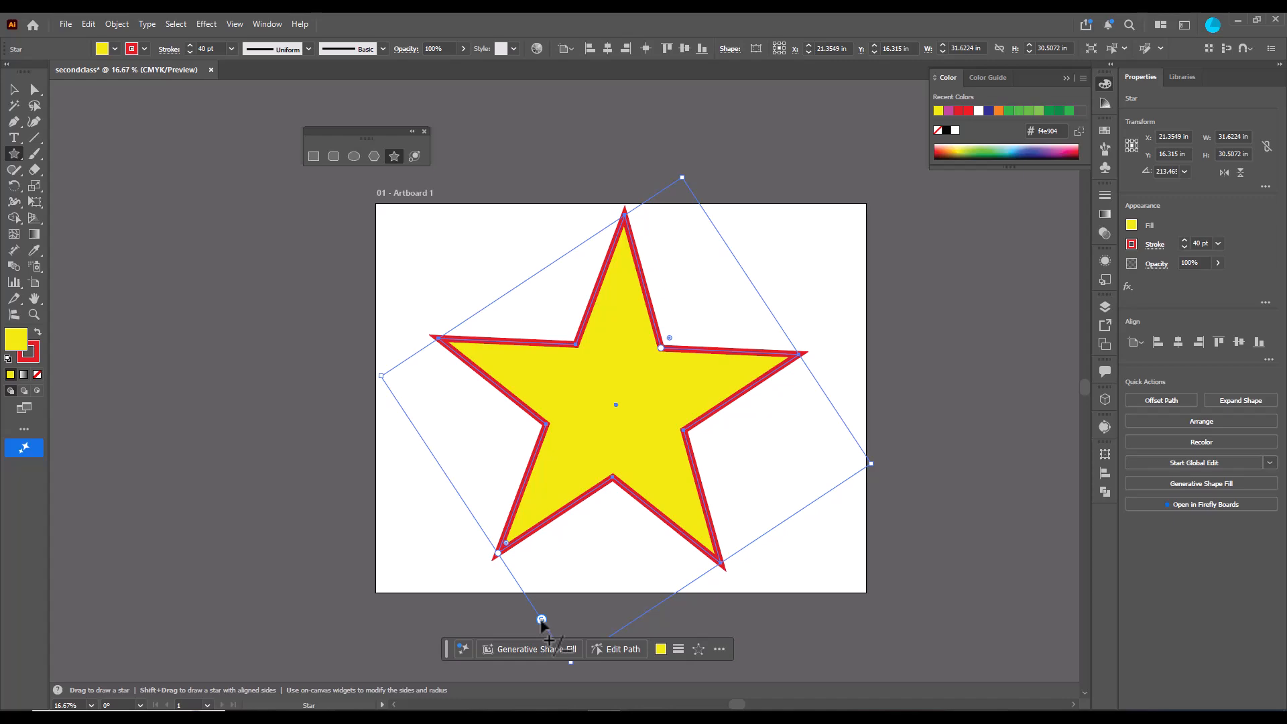
left_click_drag(542, 620, 536, 571)
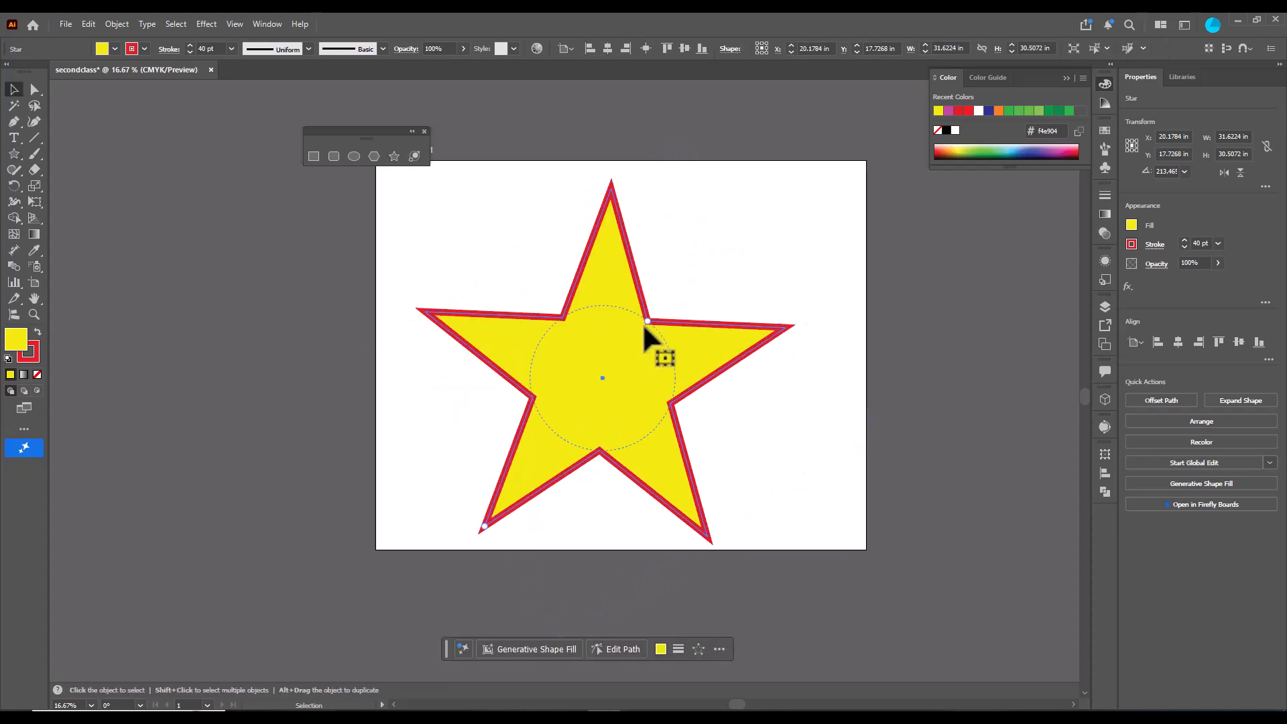
key("Delete")
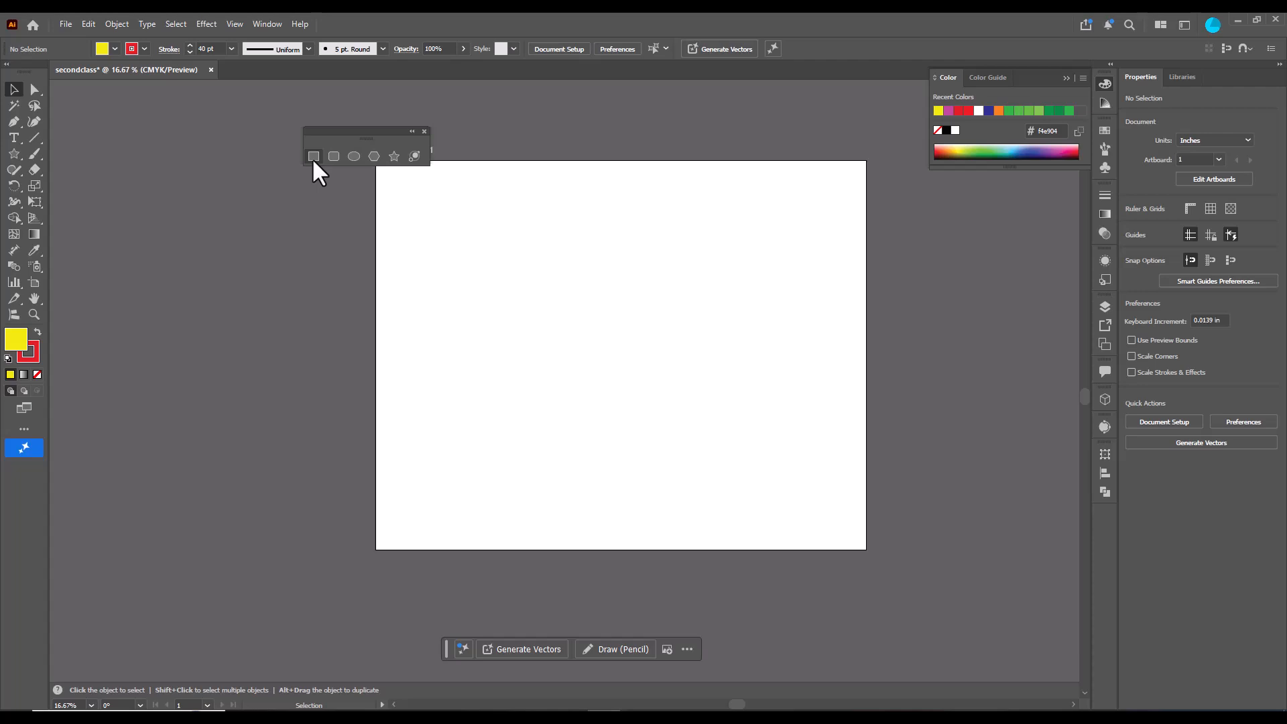
- Draw a square about 17.4 in on each side and select its top-right anchor with the Direct Selection tool
left_click(313, 157)
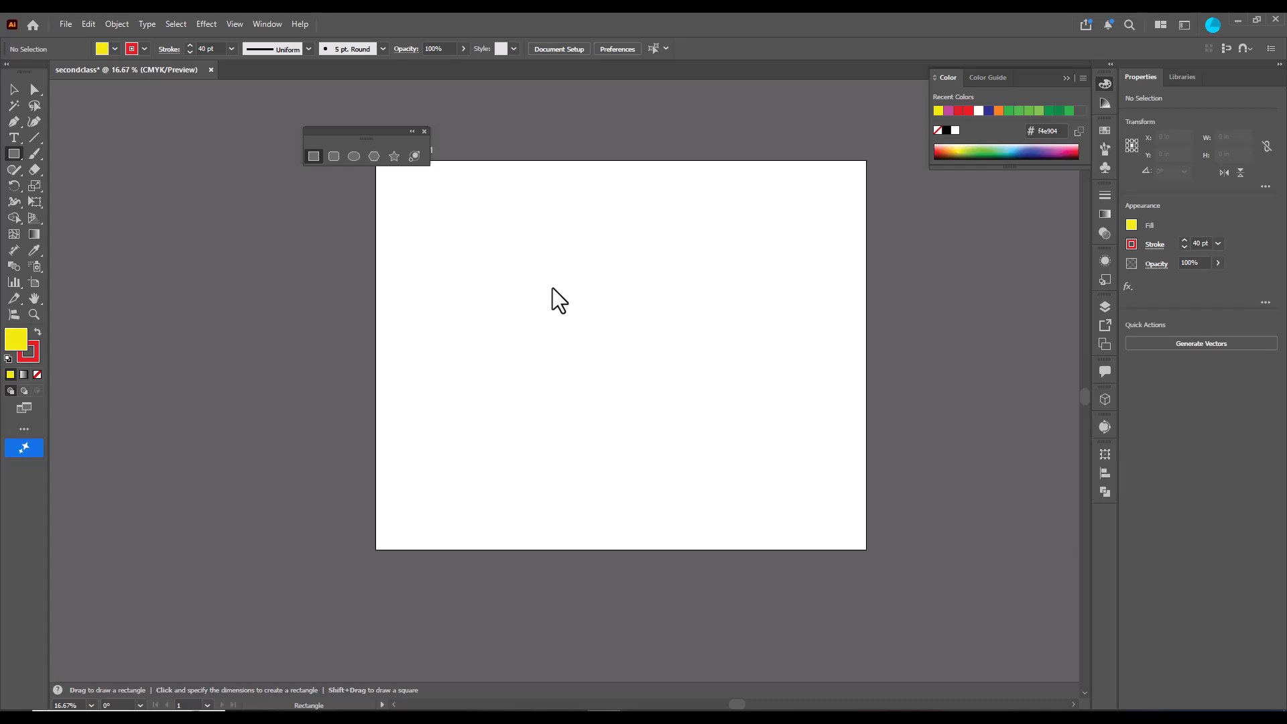
mouse_move(545, 284)
left_mouse_down()
mouse_move(717, 503)
mouse_move(642, 419)
mouse_move(718, 492)
mouse_move(676, 424)
mouse_move(746, 483)
left_mouse_up()
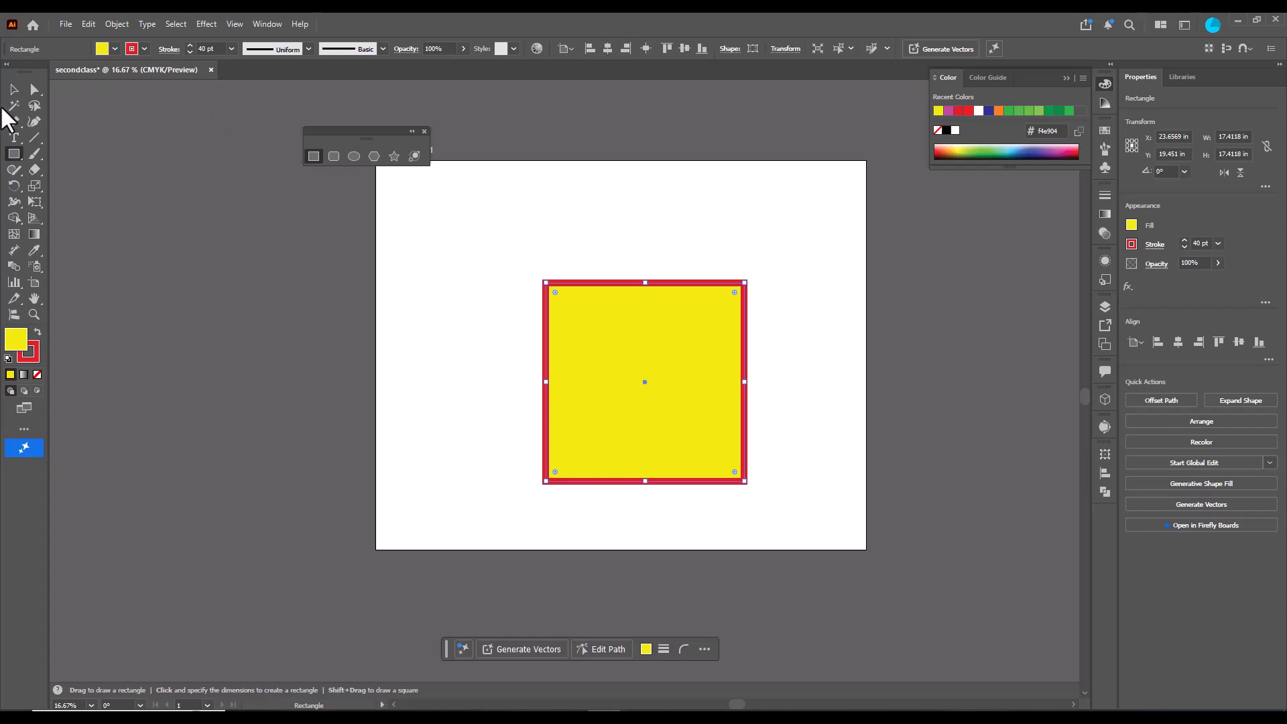
left_click(35, 90)
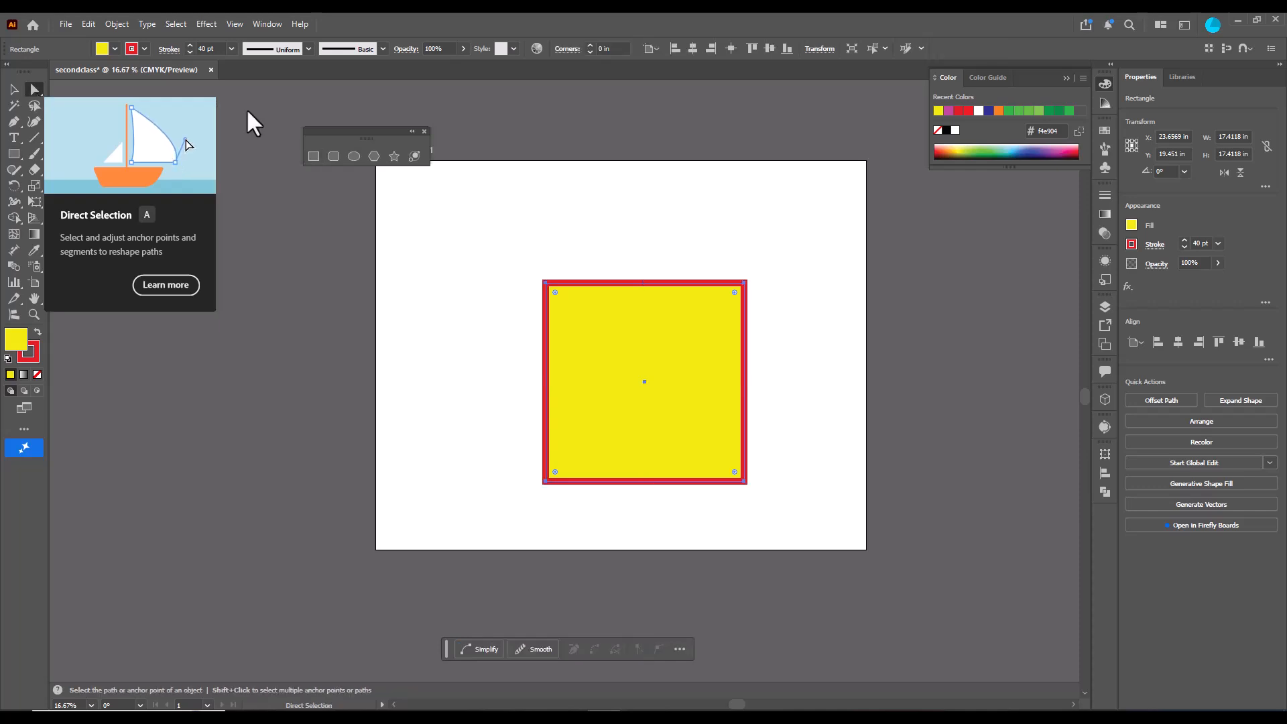
left_click(745, 283)
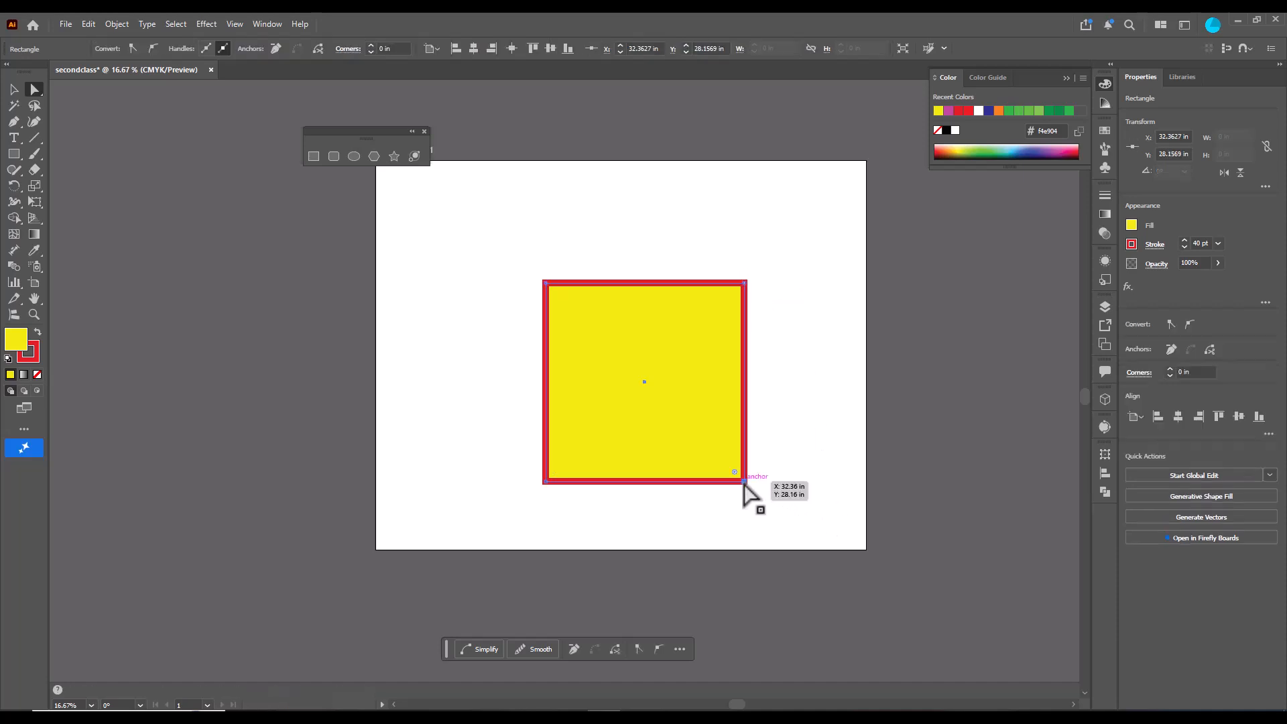
- Drag the square's anchor points to reshape it into an irregular arrow-like shape
left_click_drag(744, 482, 585, 326)
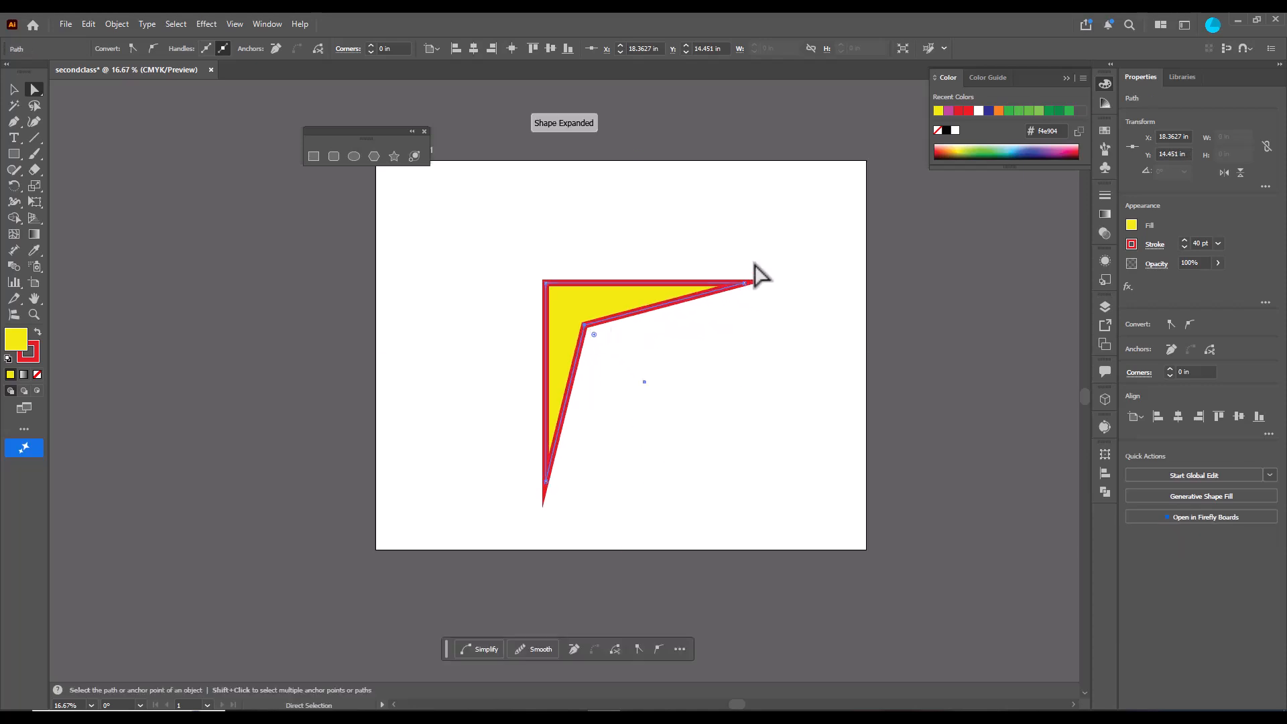
left_click_drag(746, 283, 833, 271)
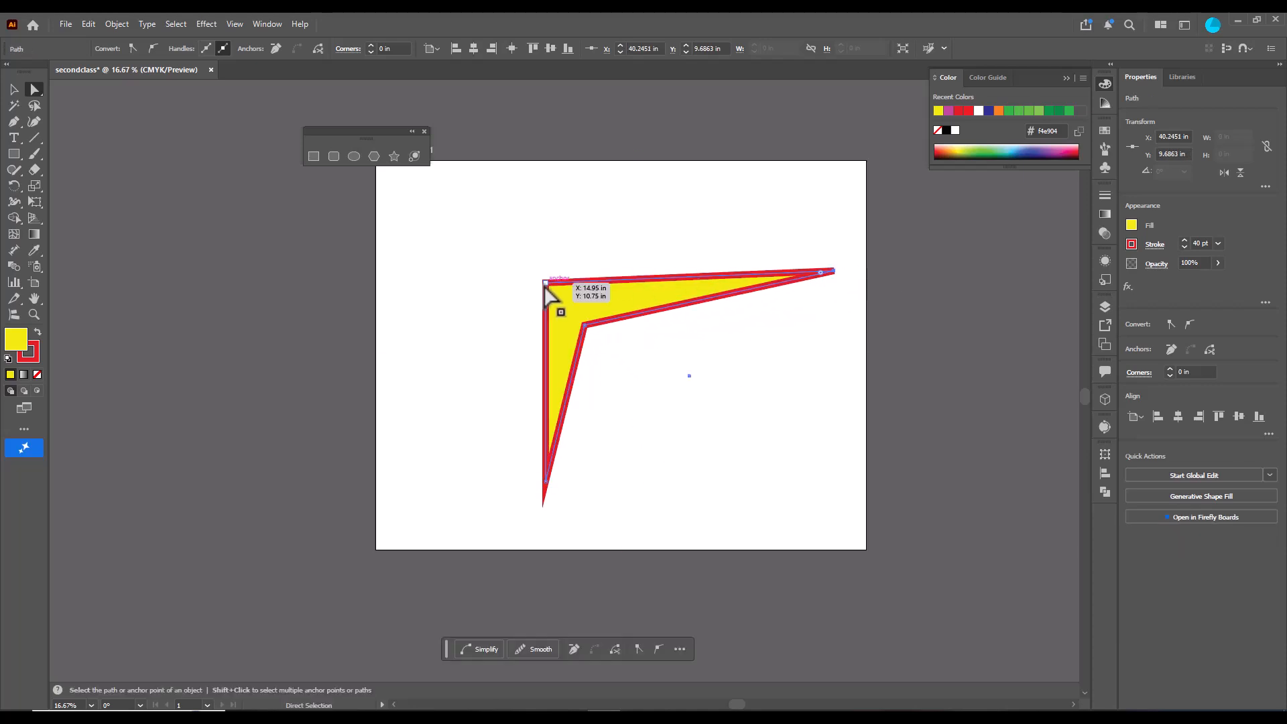
left_click_drag(545, 283, 478, 219)
mouse_move(586, 328)
left_mouse_down()
mouse_move(635, 370)
mouse_move(610, 324)
left_mouse_up()
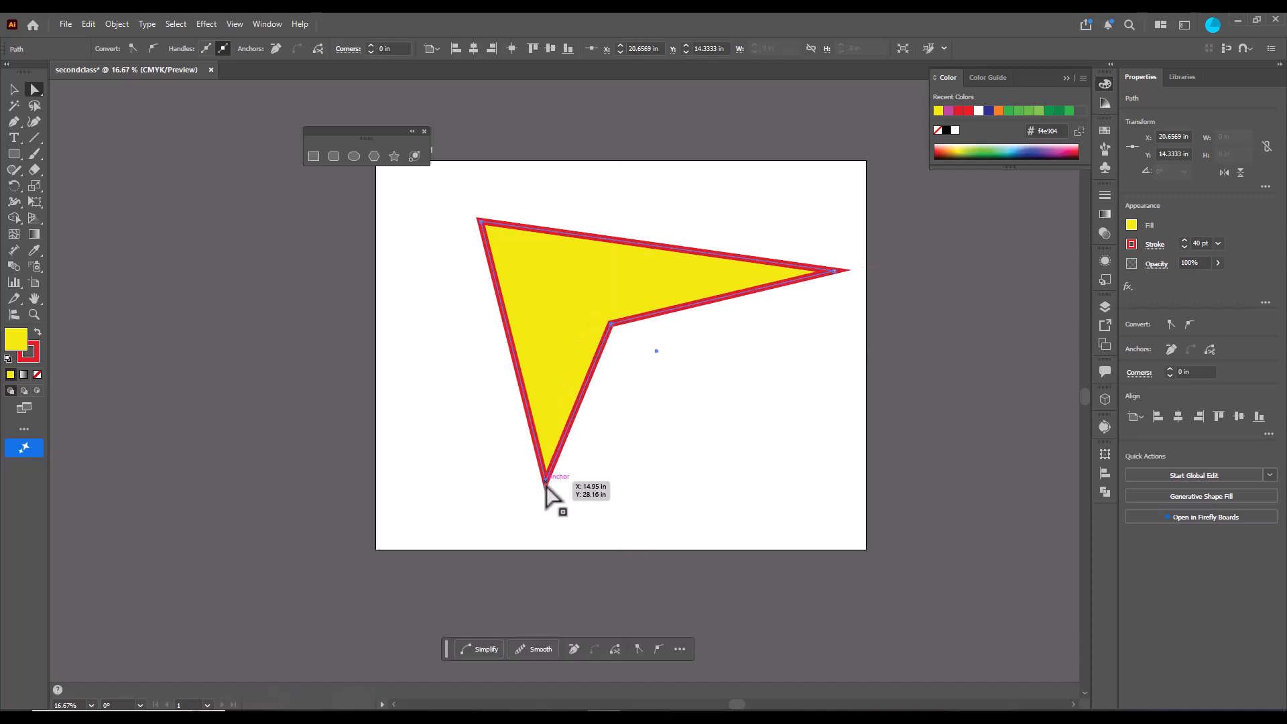
left_click_drag(546, 480, 556, 532)
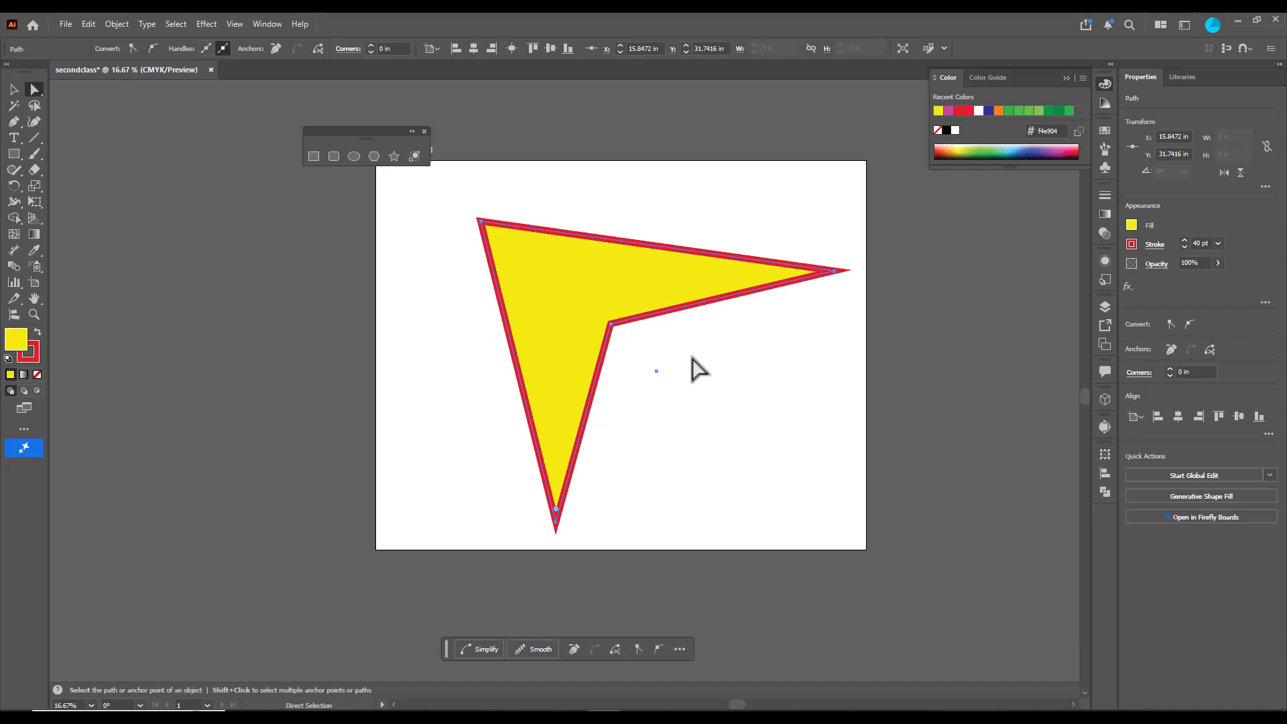
mouse_move(610, 324)
left_mouse_down()
mouse_move(609, 350)
mouse_move(599, 334)
left_mouse_up()
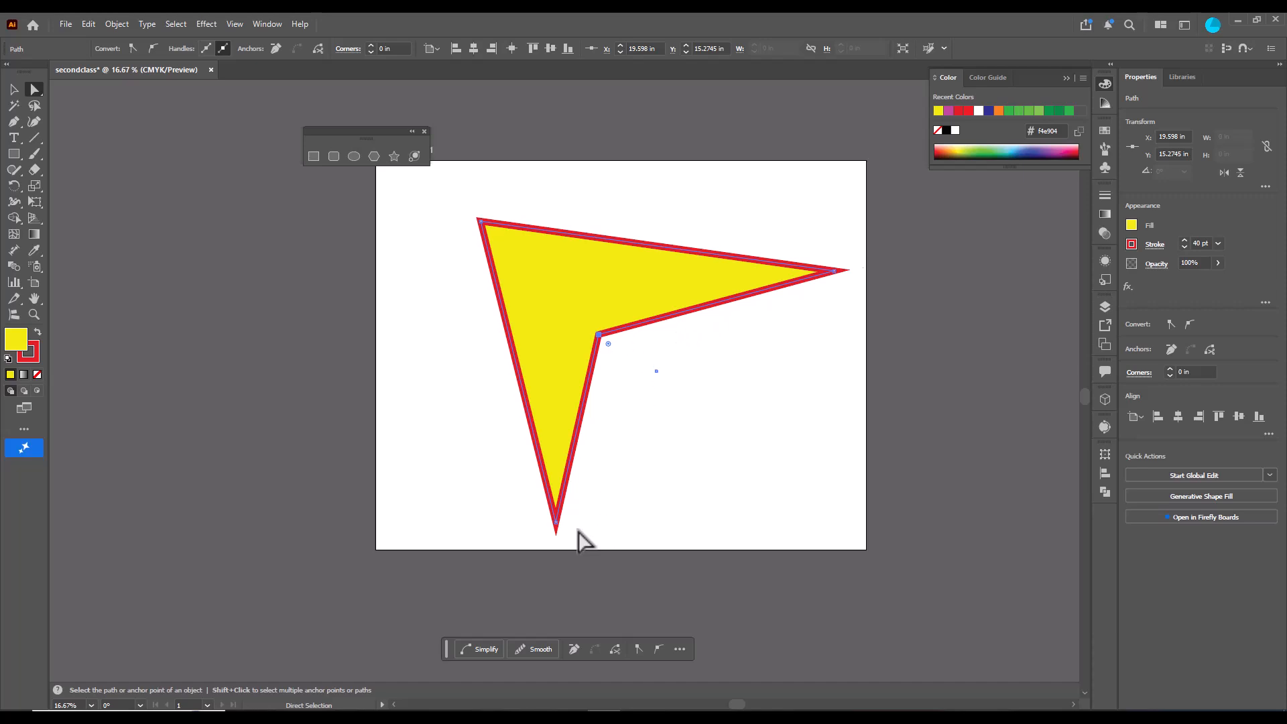
- Convert the shape's bottom, right and top-left anchors to smooth points and drag the top-left handle to reshape the curve
left_click(556, 522)
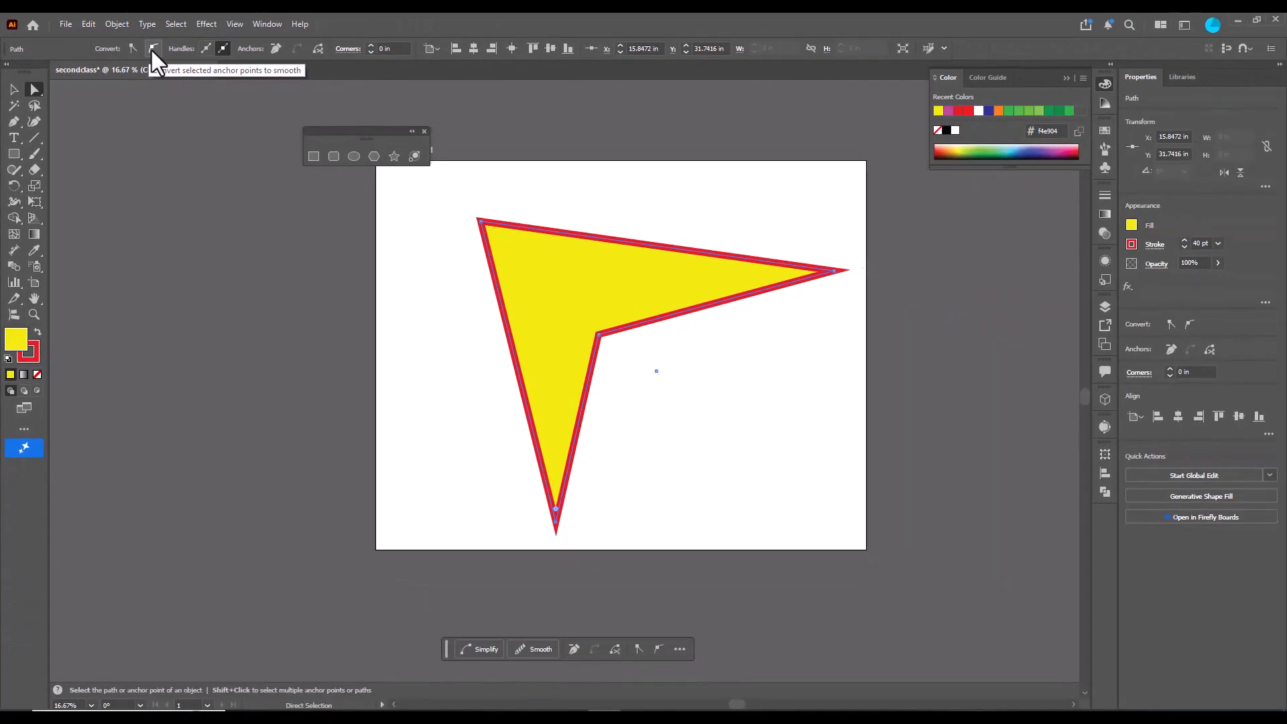
left_click(153, 49)
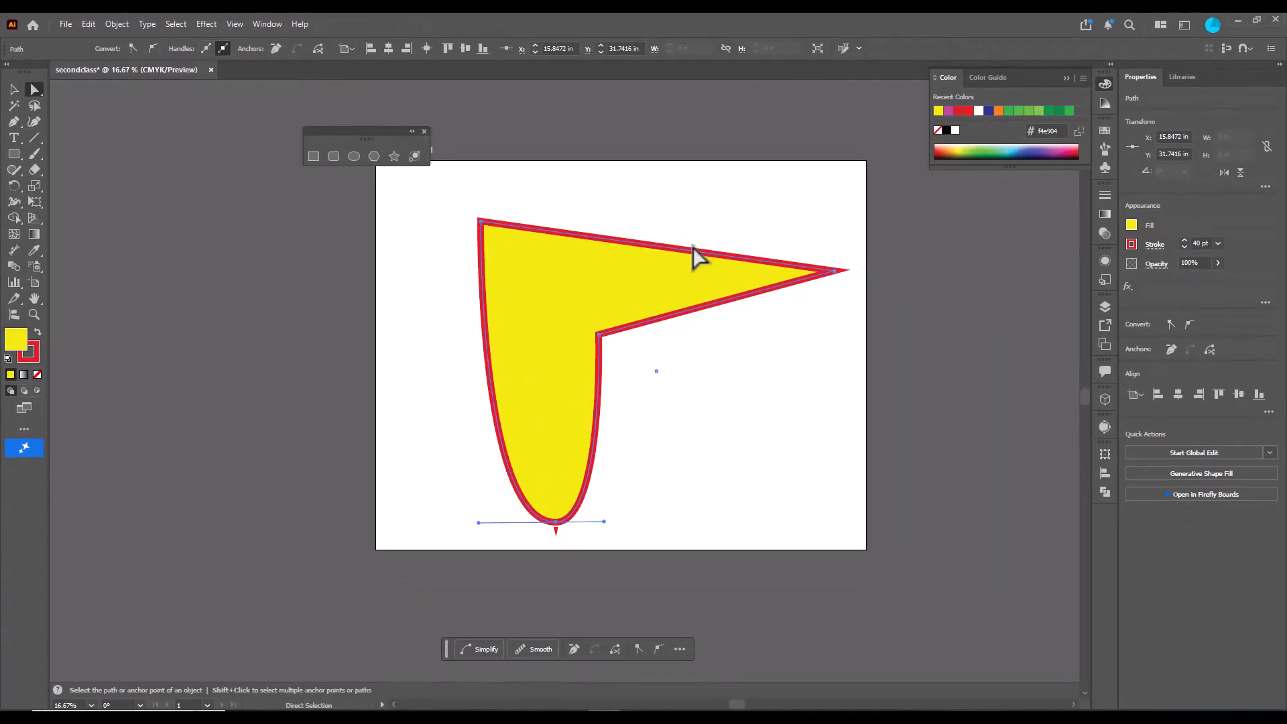
left_click(833, 271)
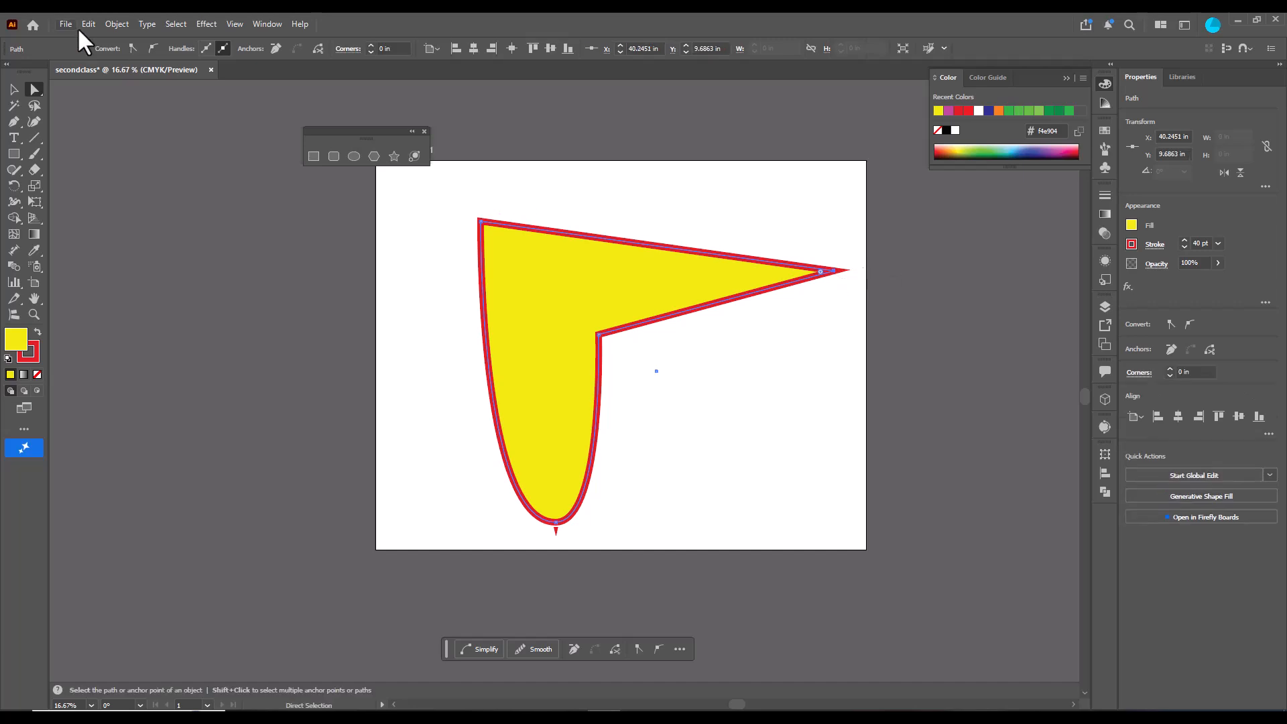
left_click(154, 48)
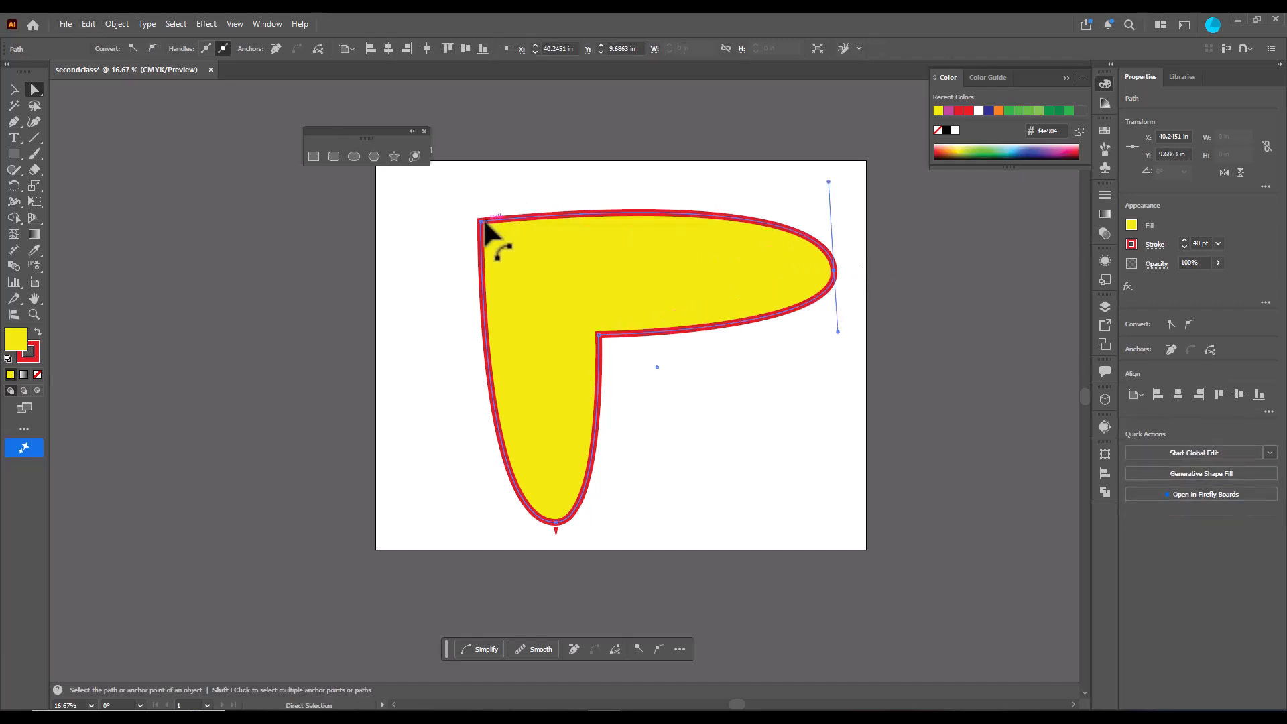
left_click(482, 221)
left_click(154, 49)
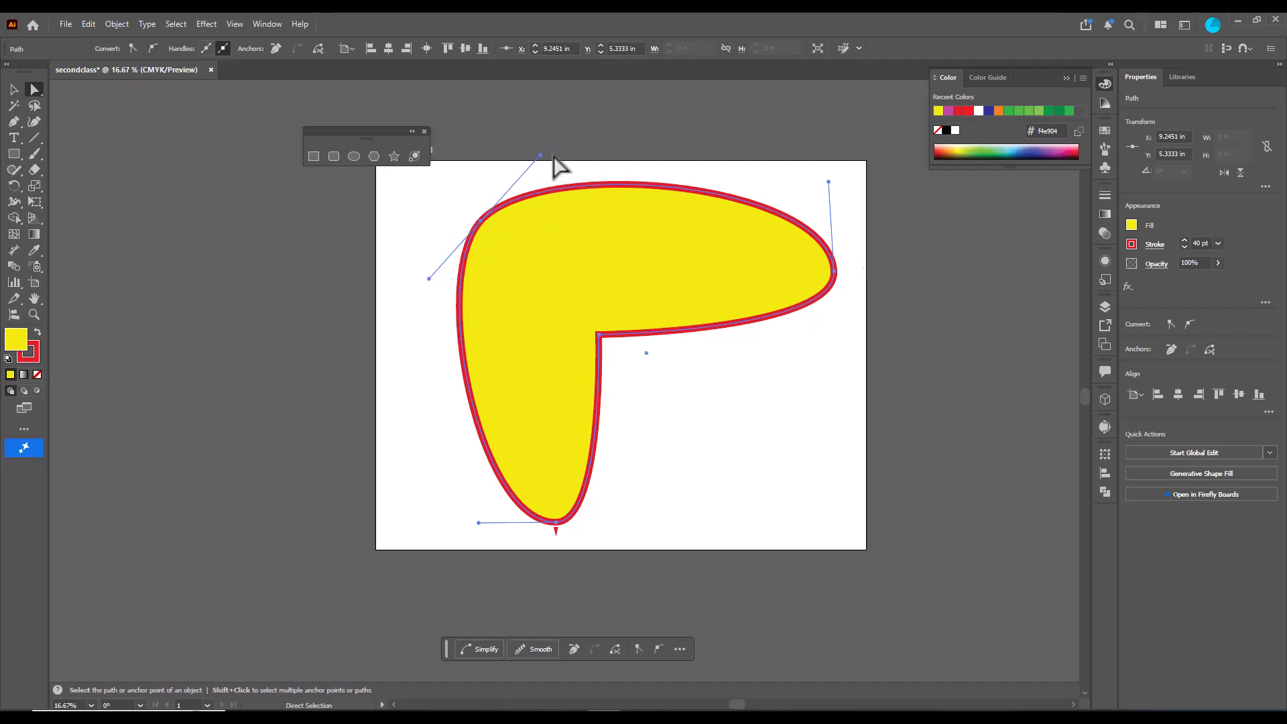
left_click_drag(540, 155, 526, 236)
- Draw a star about 14.9 × 14.2 in and a hexagon about 18.9 × 16.4 in, each drawn outward from its center
key("v")
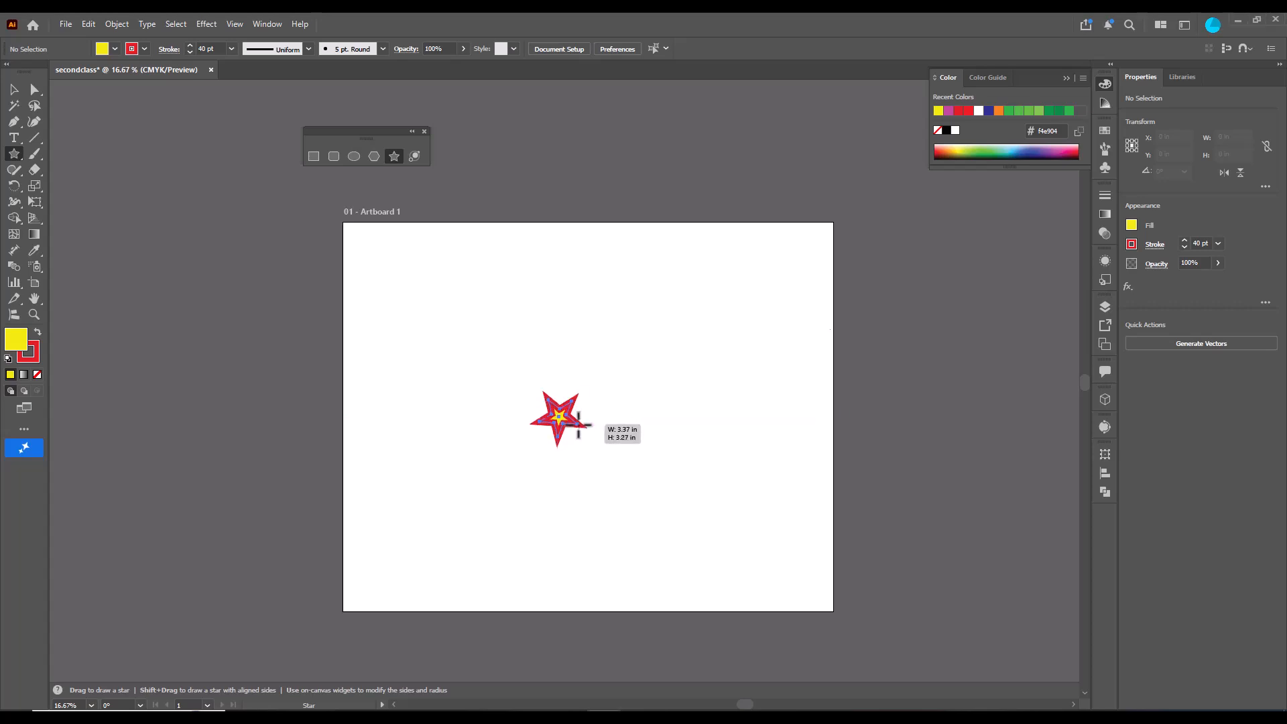
mouse_move(578, 425)
left_mouse_down()
mouse_move(604, 451)
mouse_move(609, 504)
mouse_move(628, 446)
mouse_move(646, 518)
mouse_move(605, 530)
mouse_move(637, 483)
mouse_move(623, 476)
mouse_move(624, 439)
mouse_move(597, 477)
mouse_move(612, 503)
mouse_move(590, 444)
mouse_move(592, 497)
mouse_move(595, 425)
mouse_move(608, 497)
mouse_move(582, 509)
mouse_move(603, 425)
mouse_move(615, 534)
mouse_move(585, 476)
mouse_move(623, 551)
mouse_move(597, 496)
left_mouse_up()
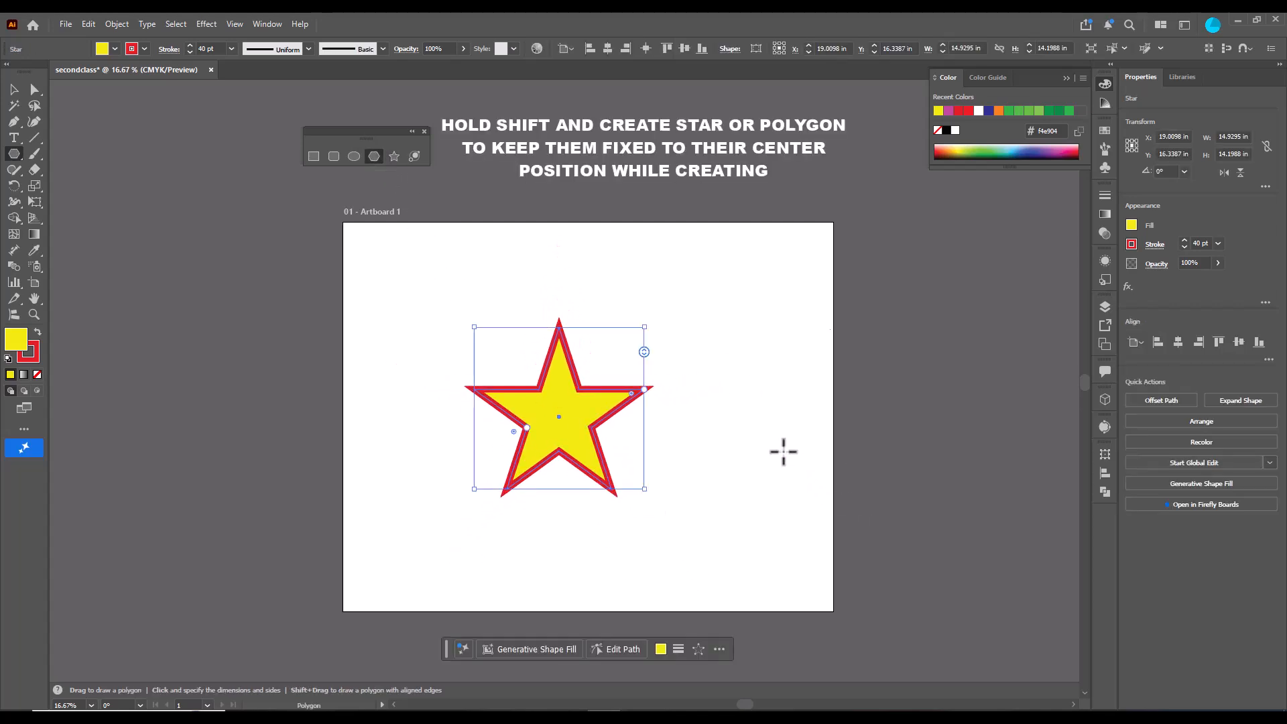
left_click_drag(783, 451, 848, 531)
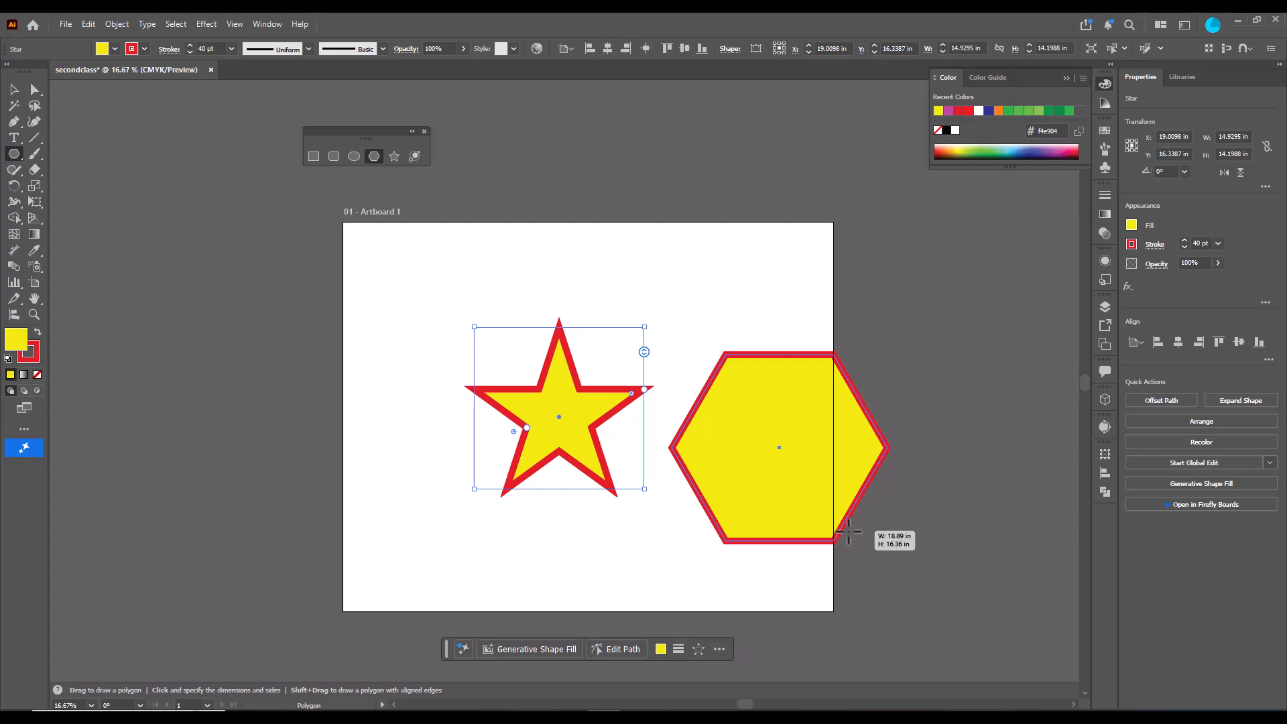